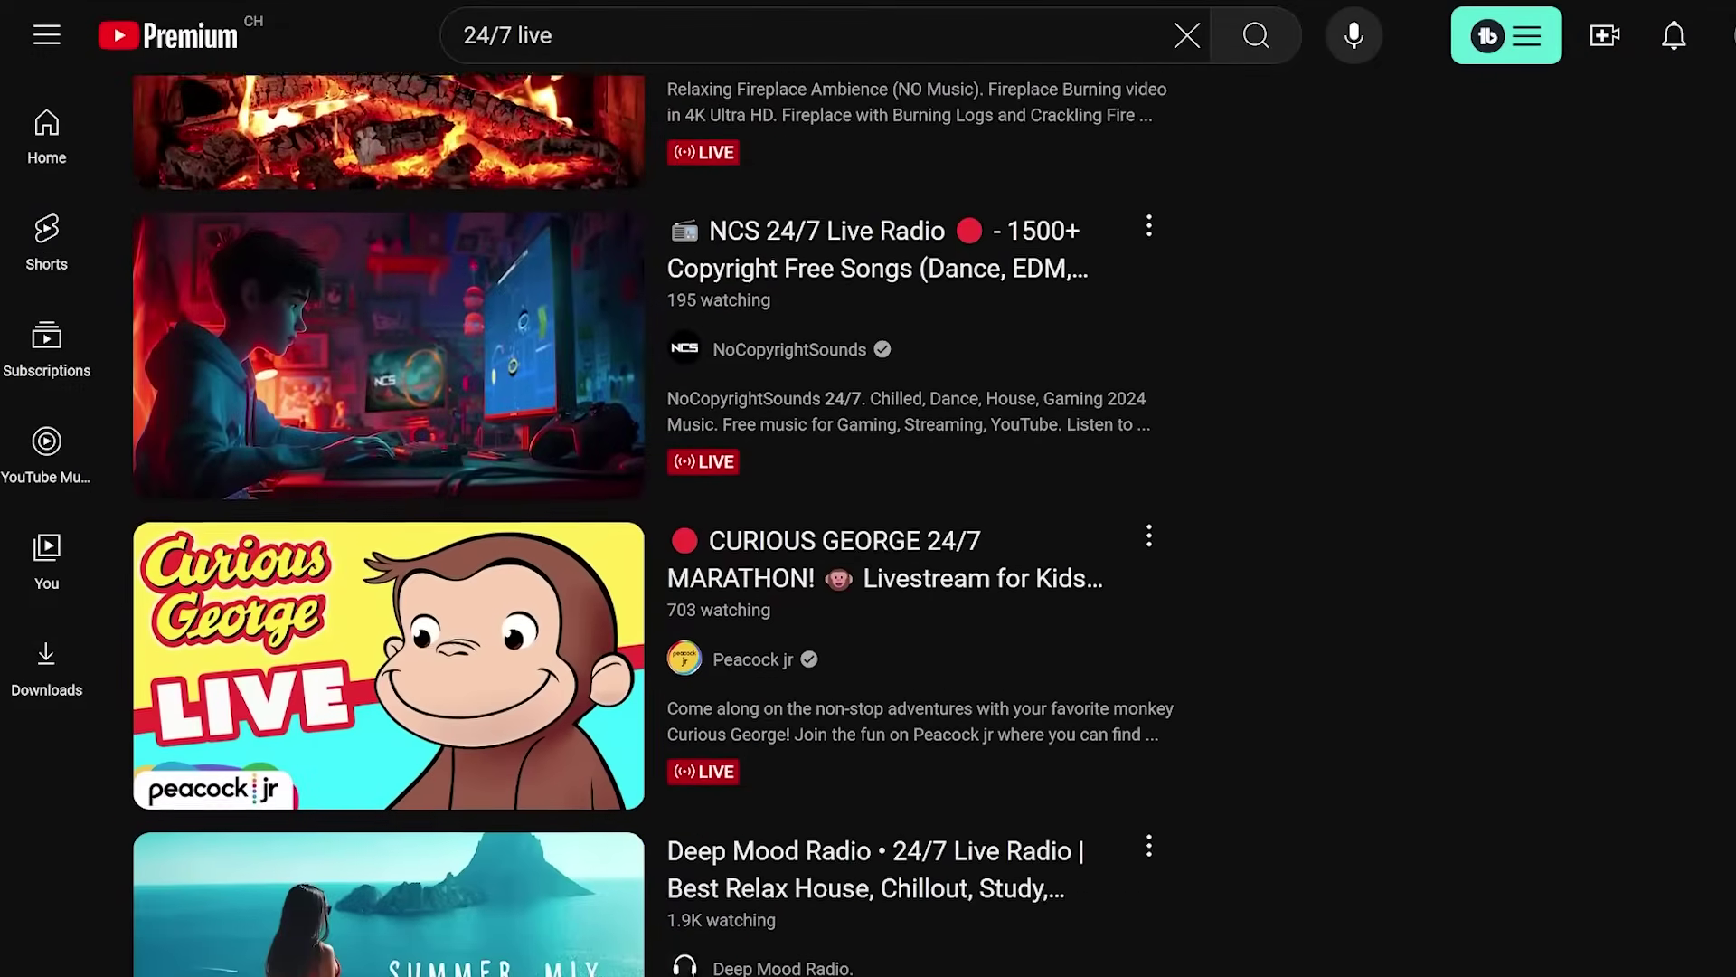
Search YouTube for 'music' and scroll through the live music stream results
scroll(651, 524, "down", 10)
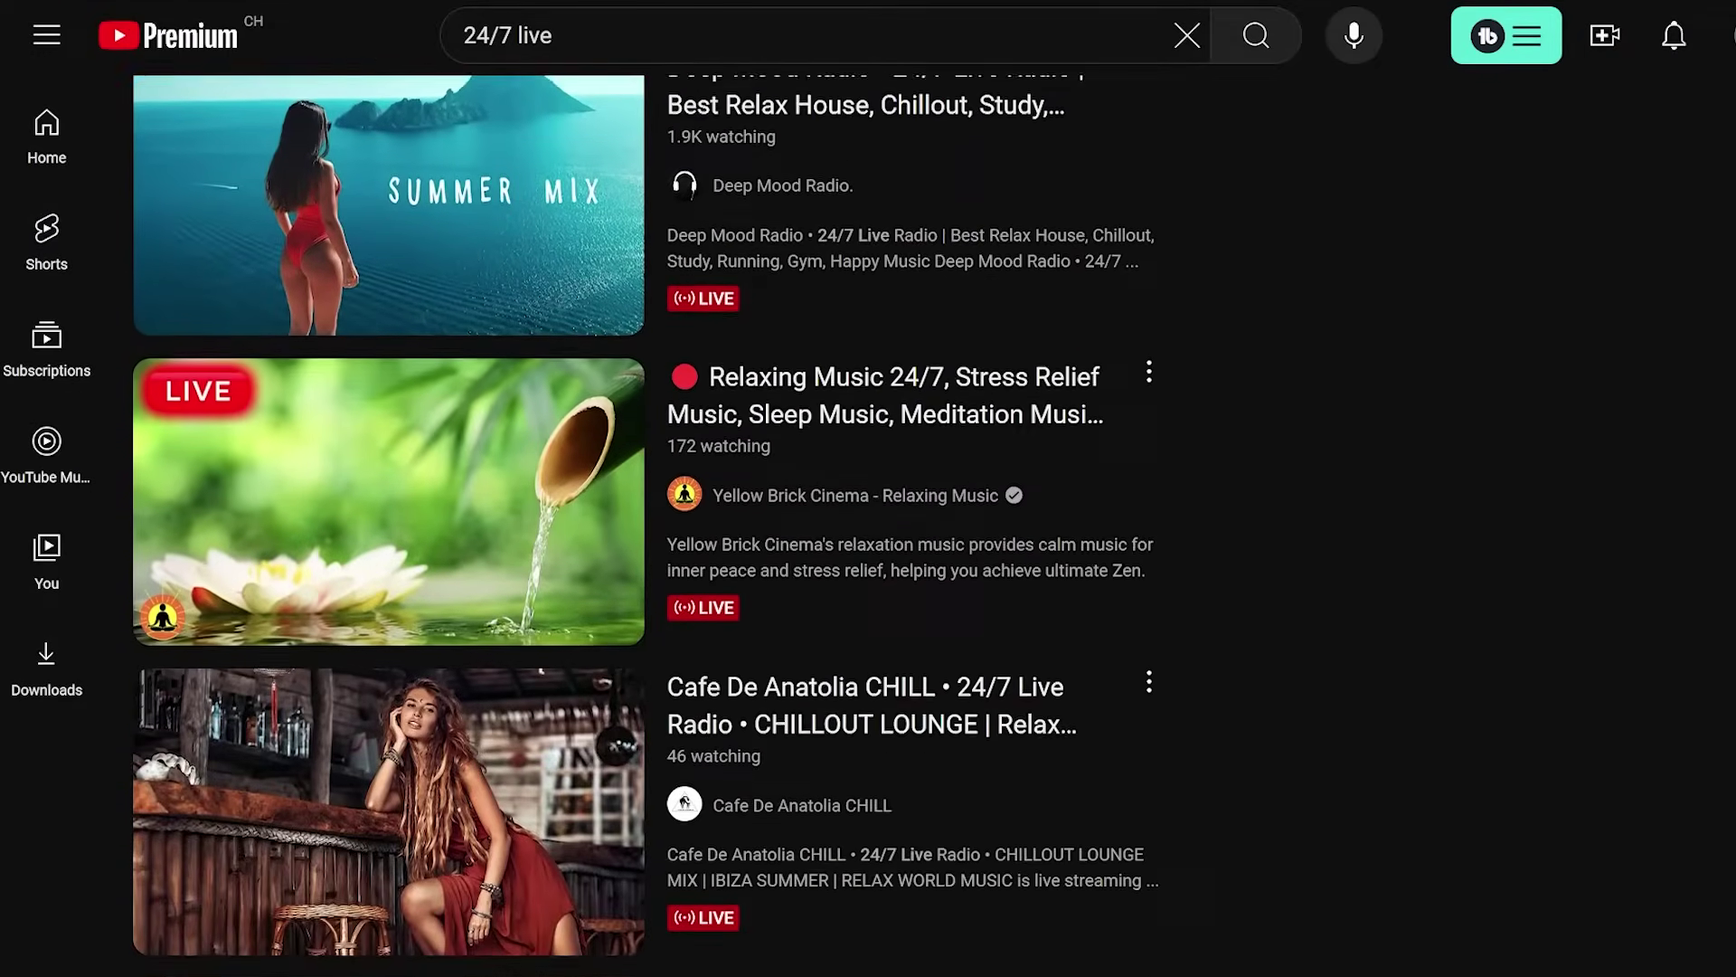
scroll(651, 524, "down", 6)
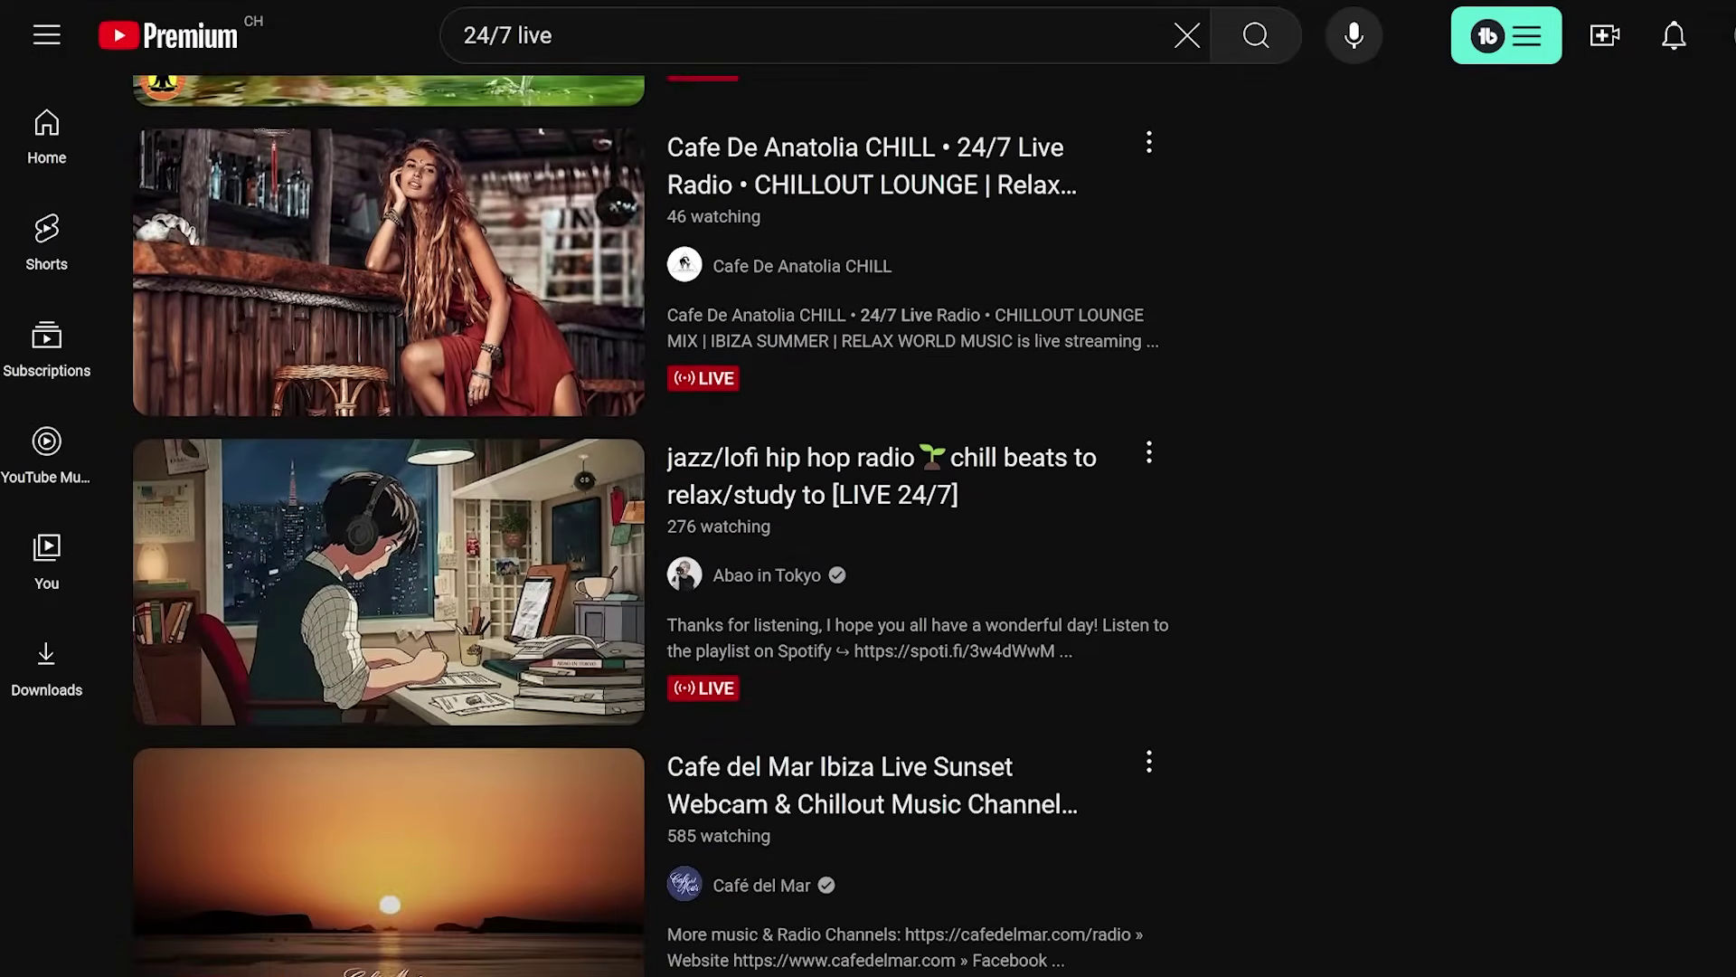
scroll(651, 525, "down", 4)
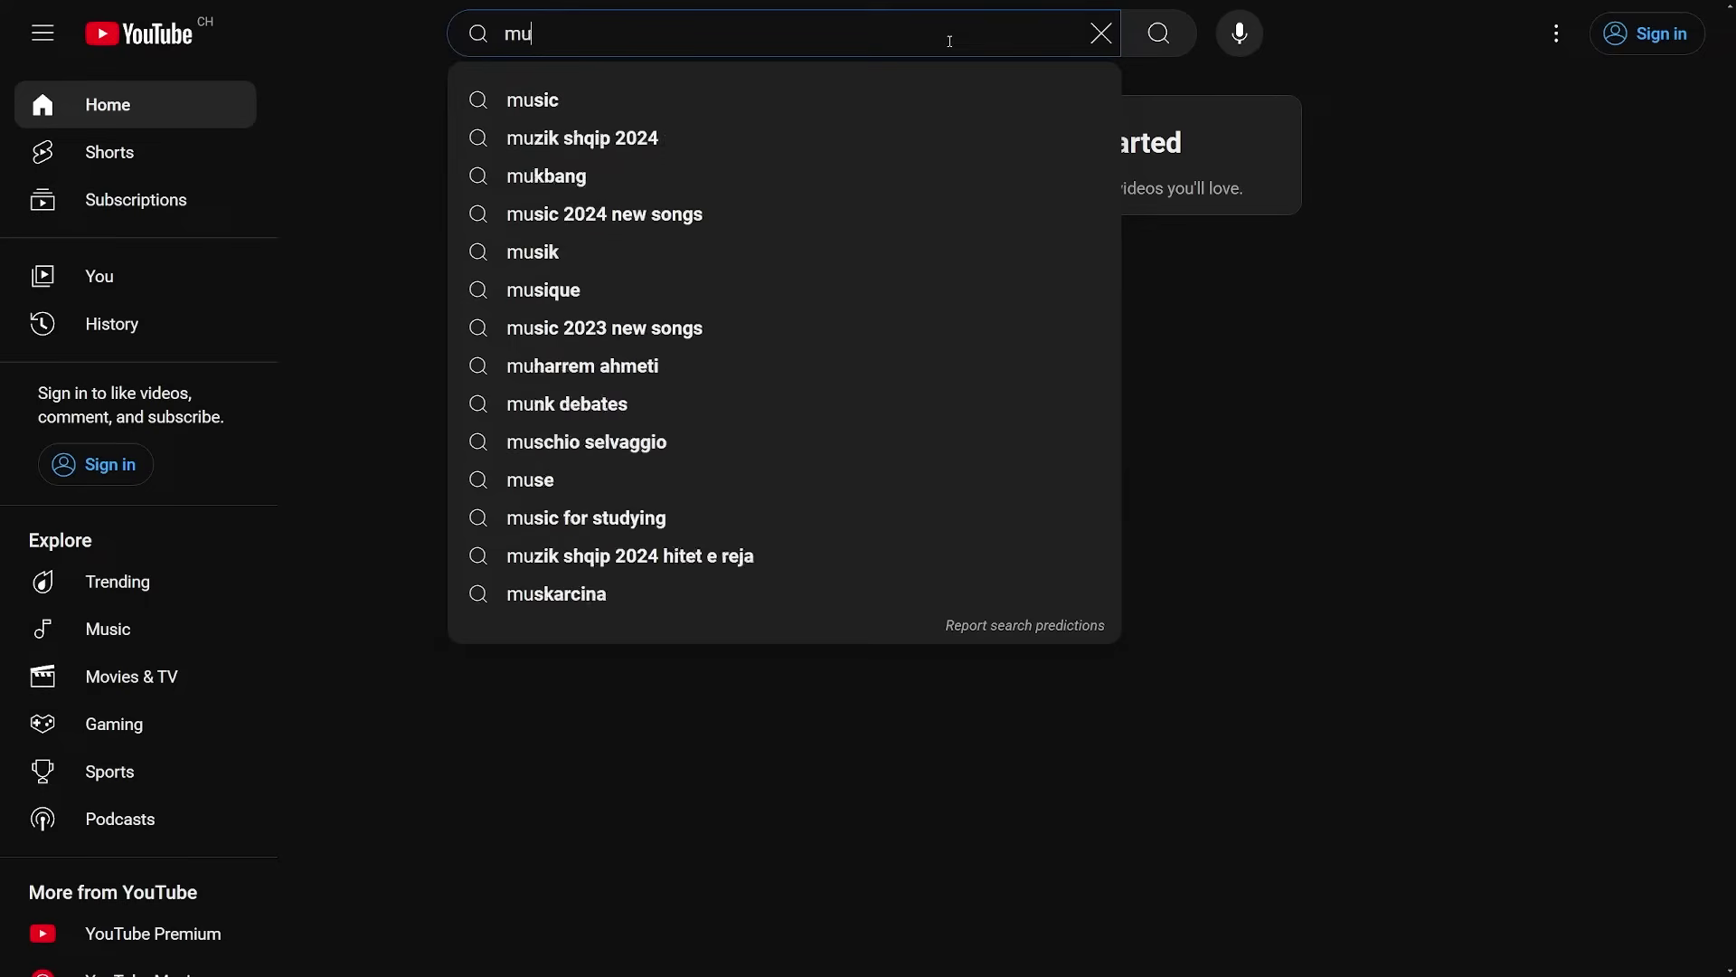
type("sic")
key("Return")
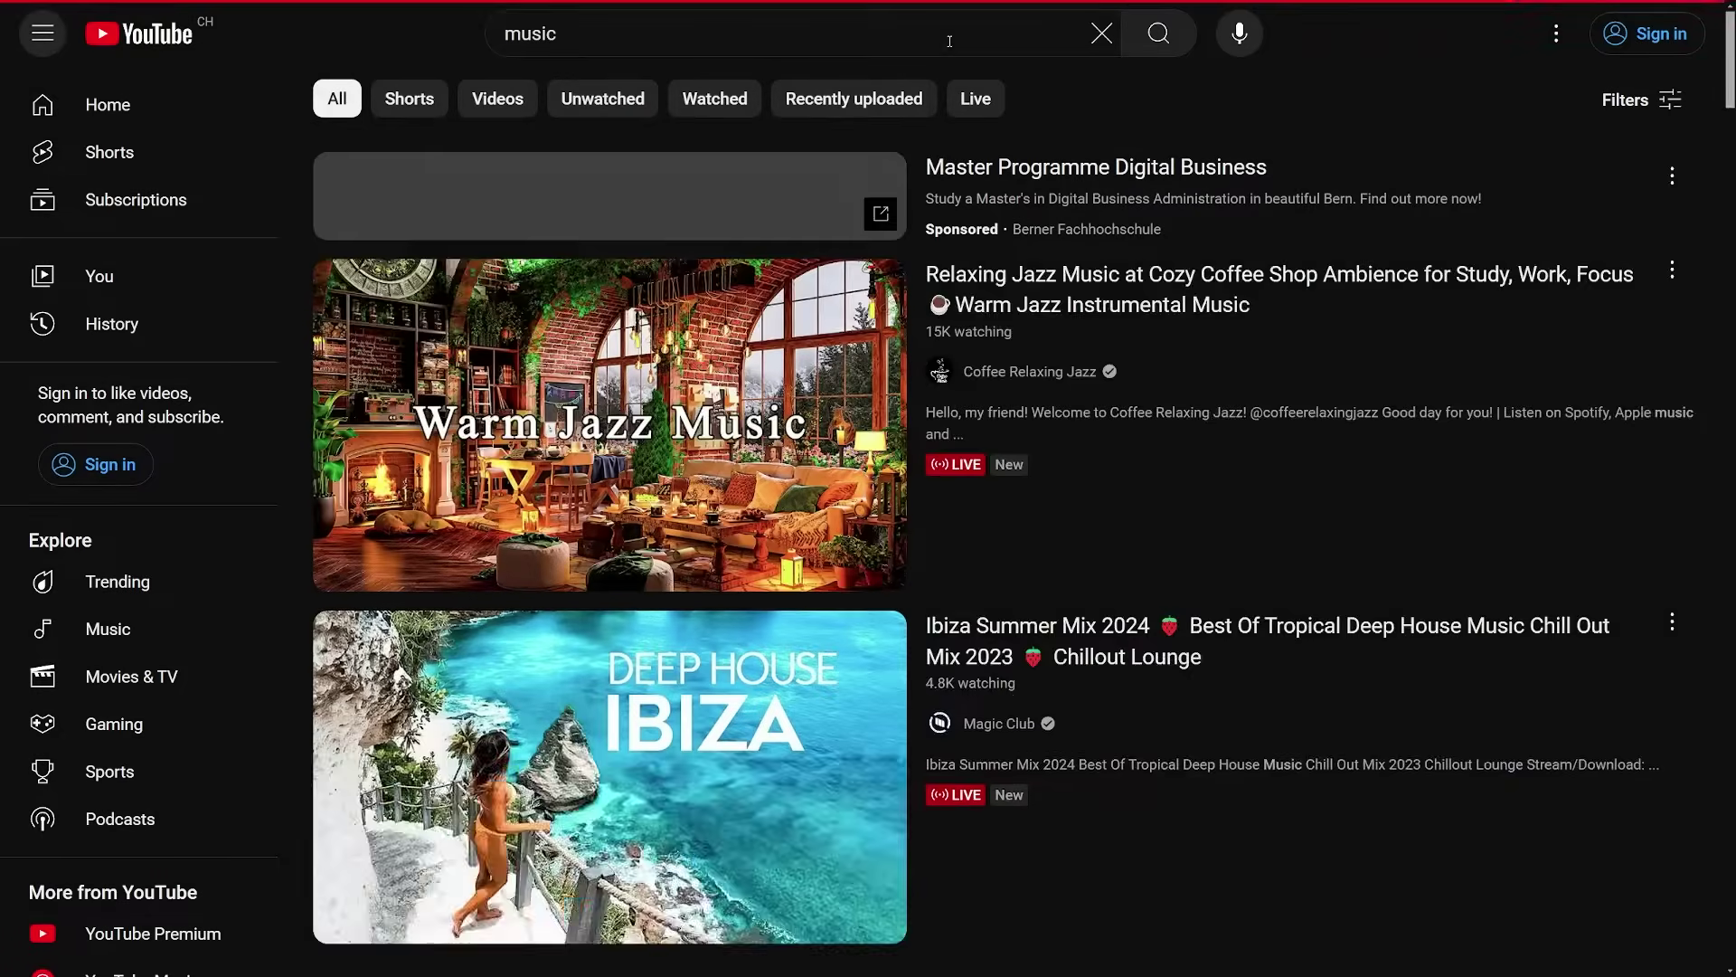
scroll(1176, 344, "down", 2)
scroll(1209, 373, "down", 10)
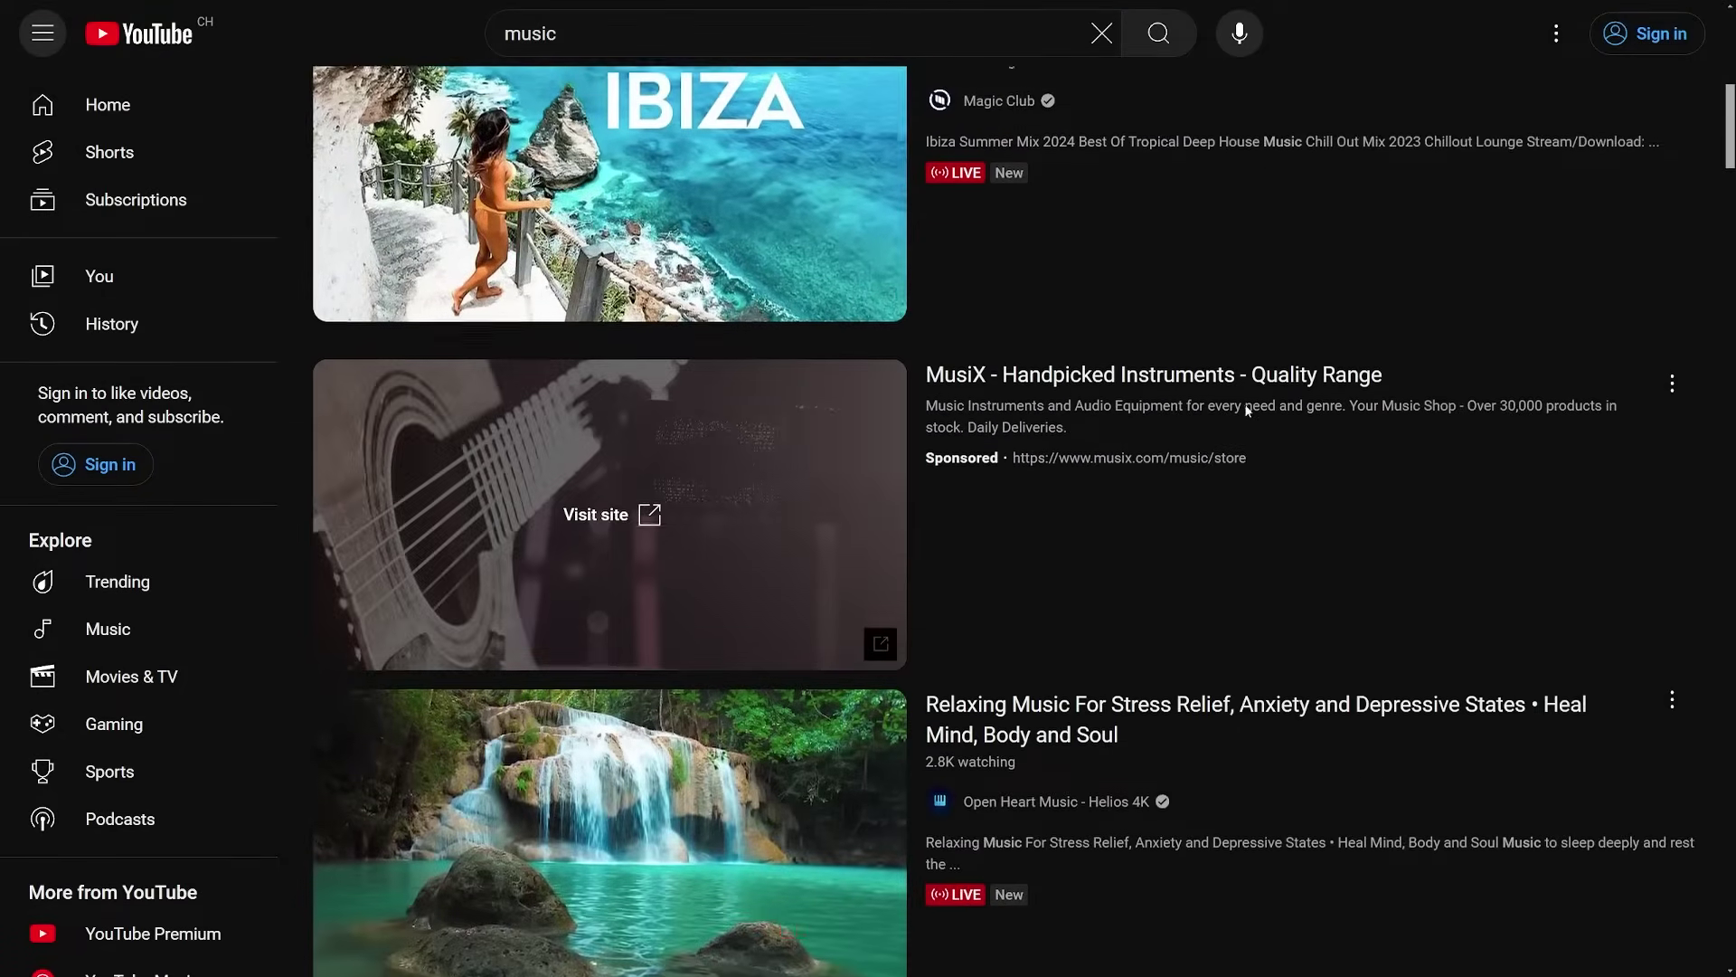
scroll(1246, 413, "down", 13)
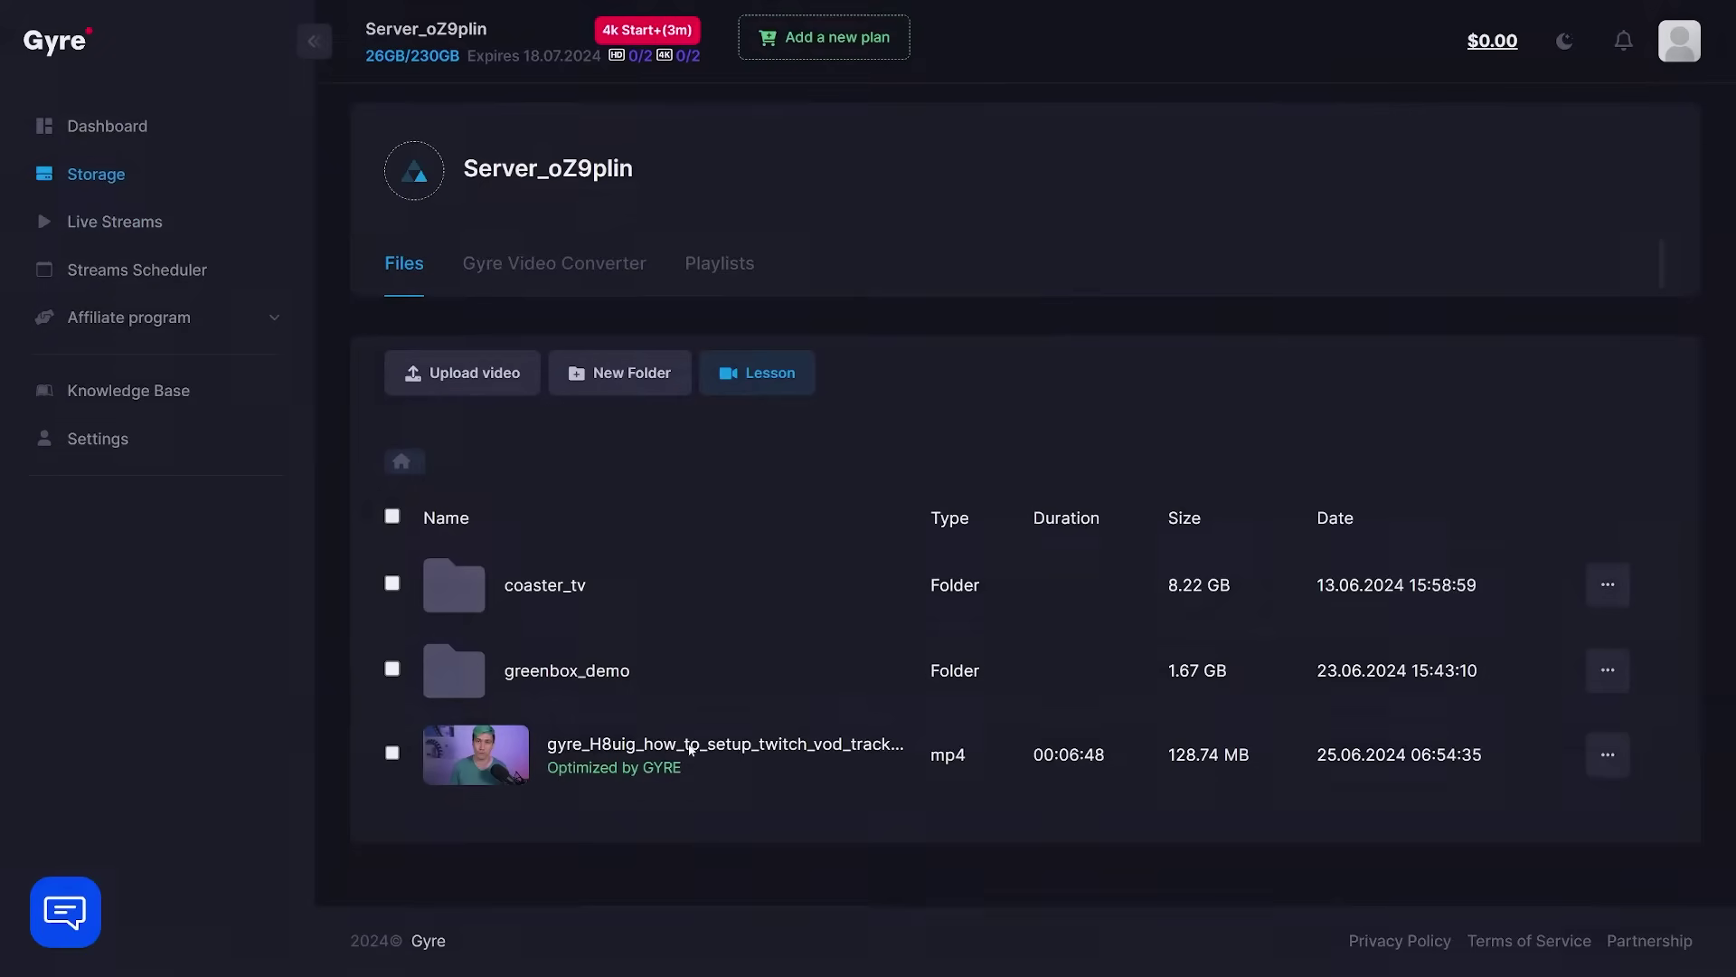
Preview the stored gyre_H8uig tutorial mp4 and jump ahead to 2:53
left_click(689, 748)
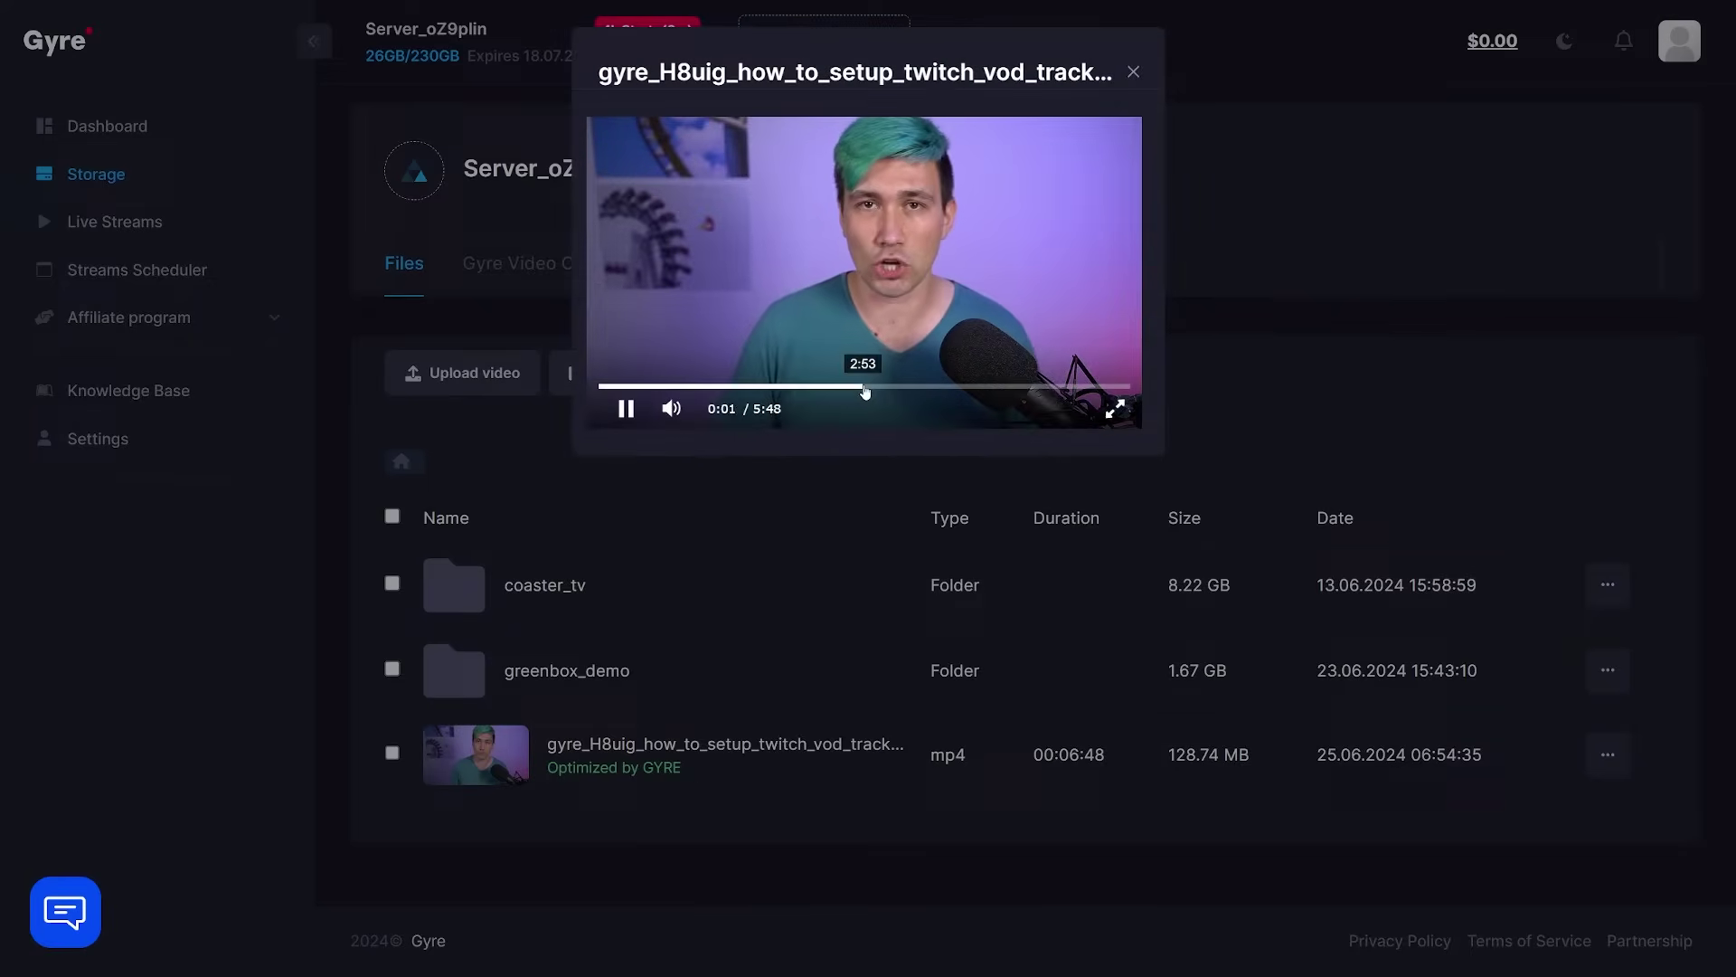
left_click(865, 390)
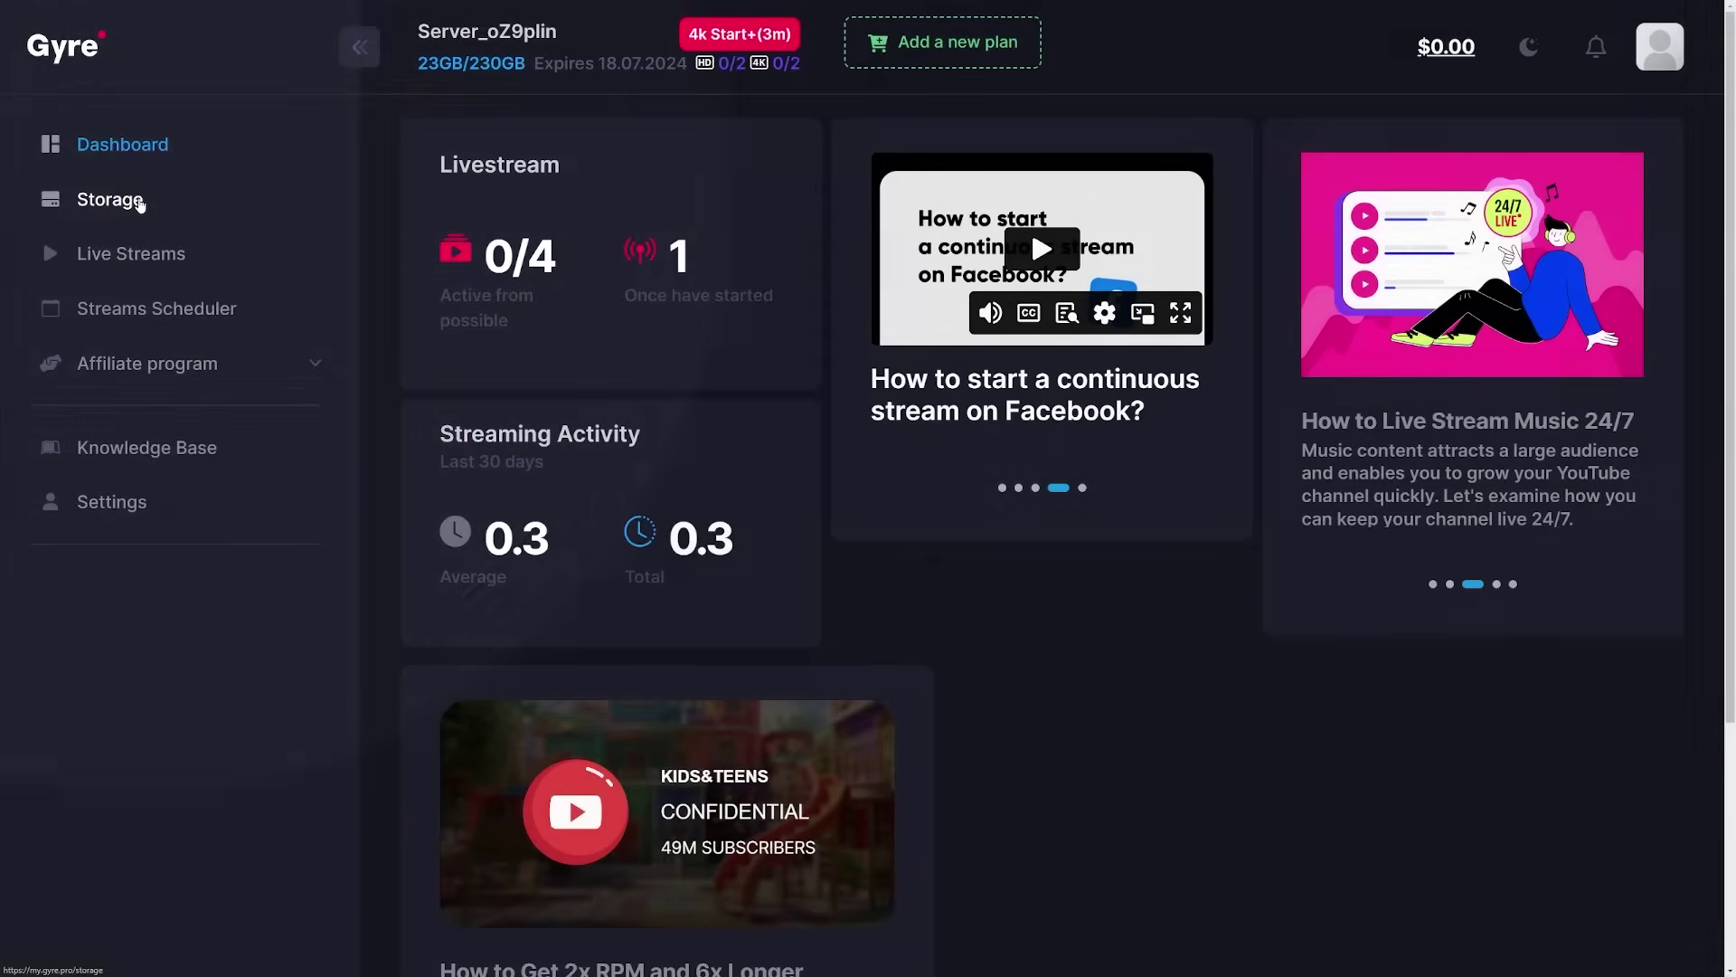
Go to Storage and upload CTA.mp4 and Video1.mp4
left_click(140, 204)
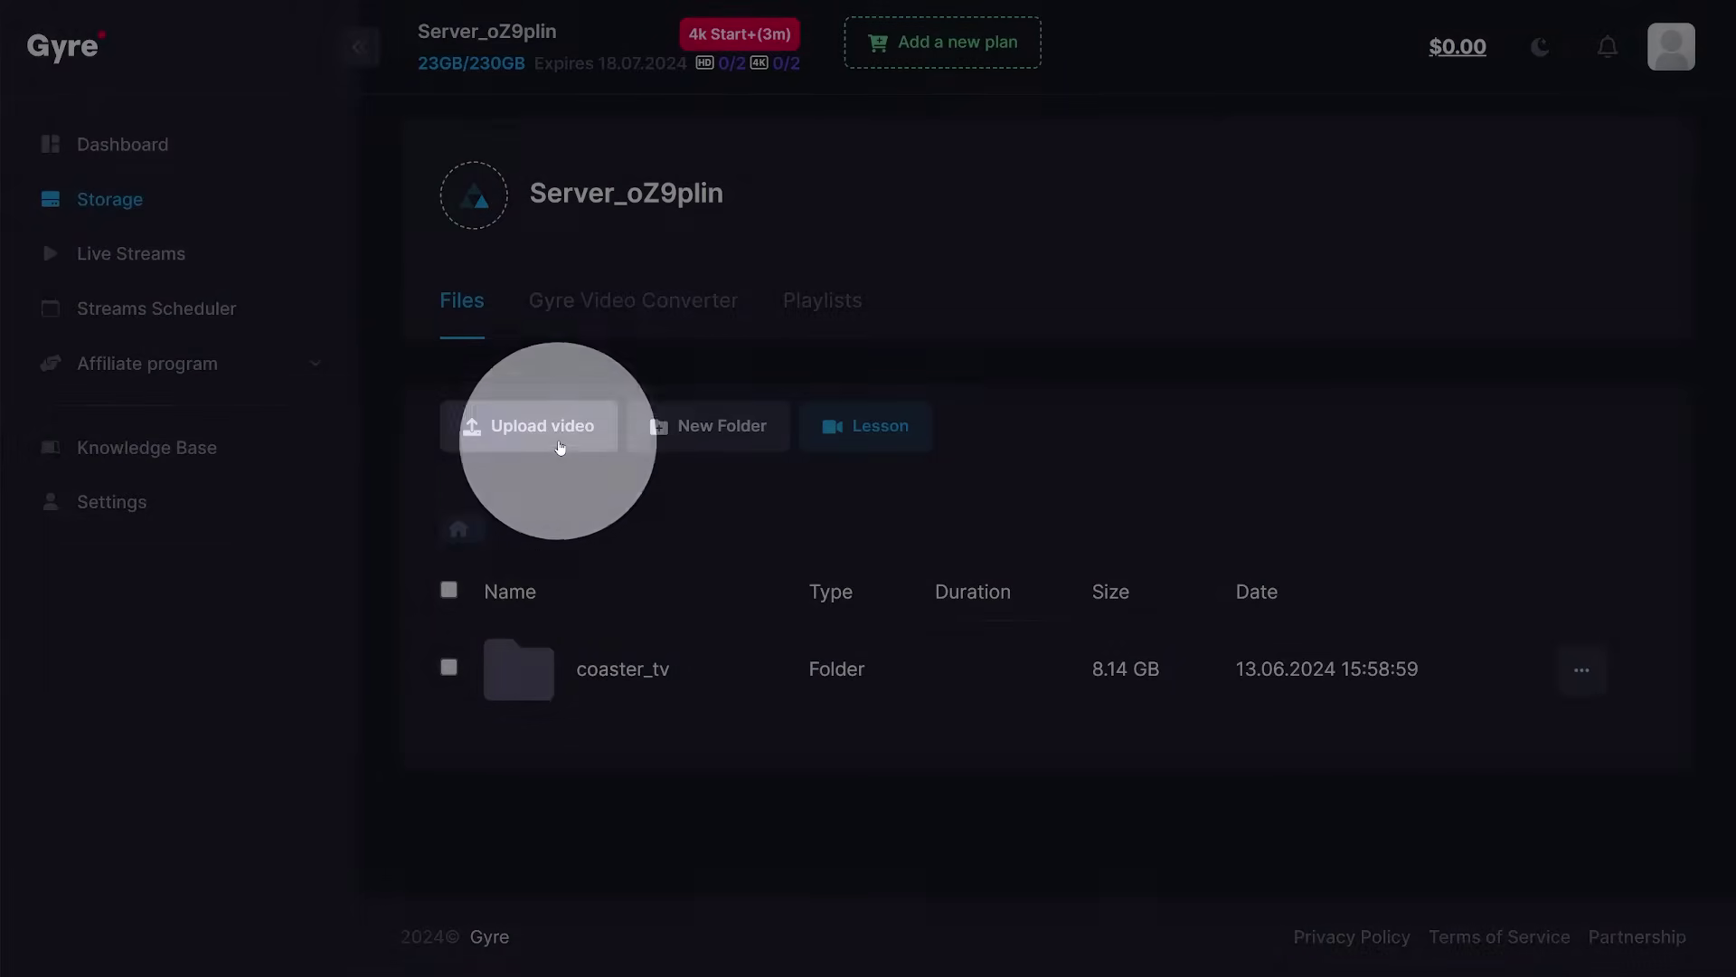
left_click(556, 446)
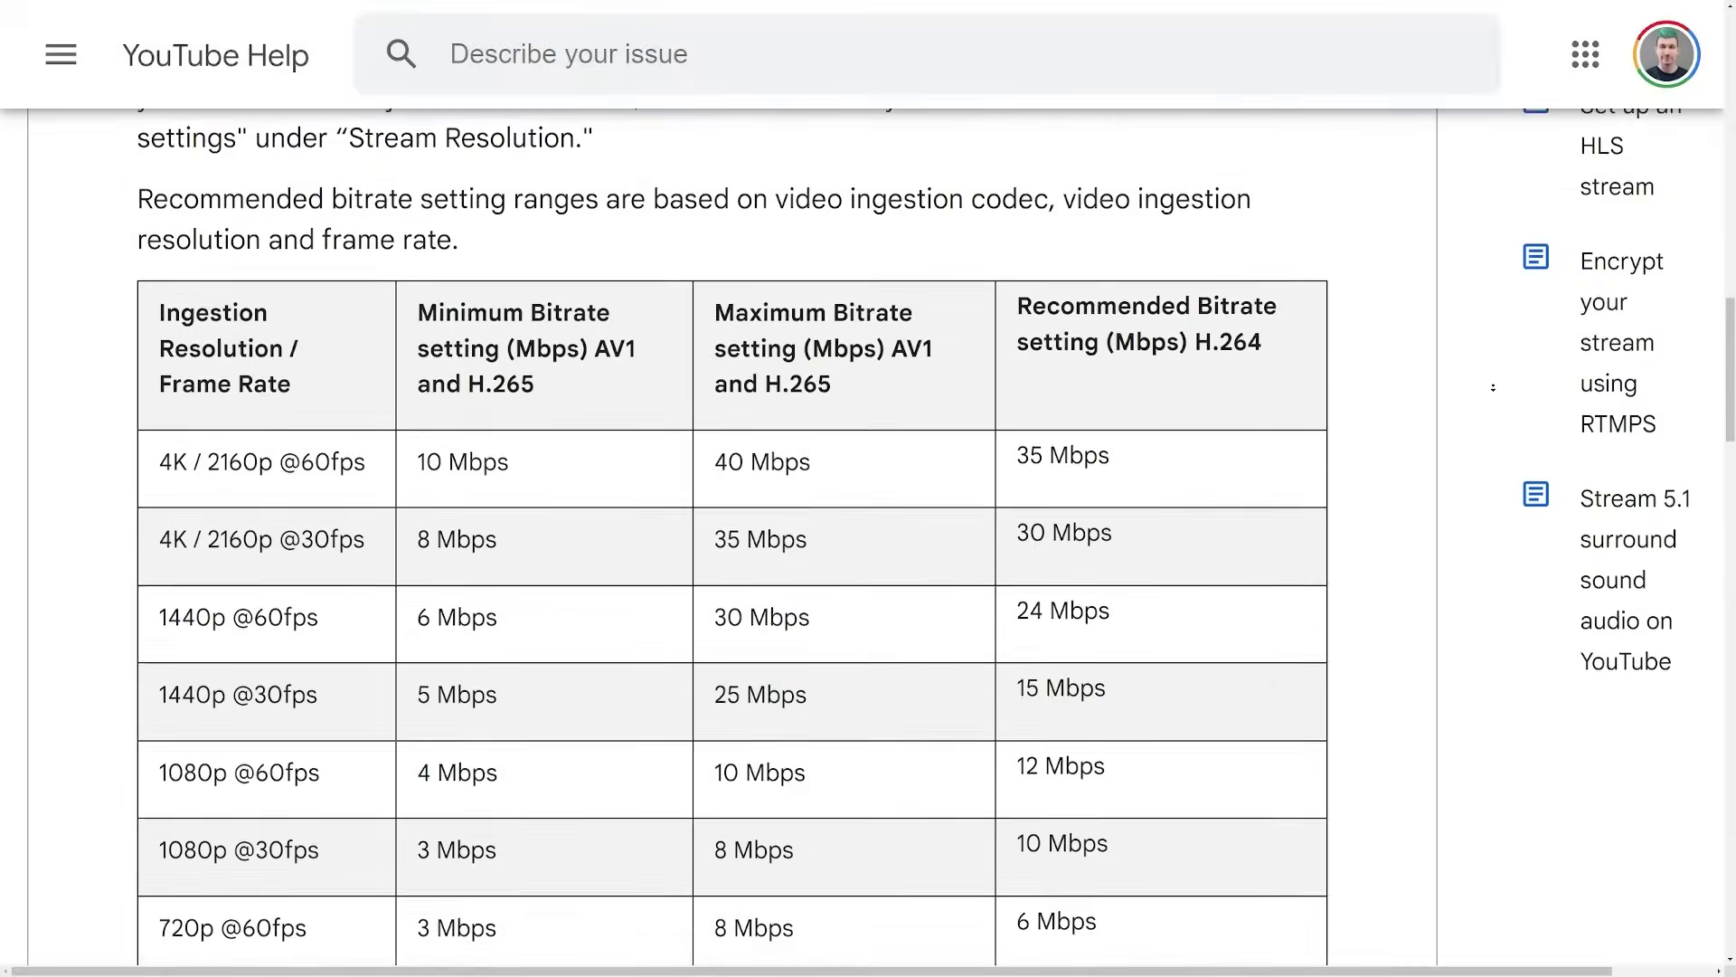
scroll(1493, 387, "down", 5)
scroll(1493, 387, "down", 7)
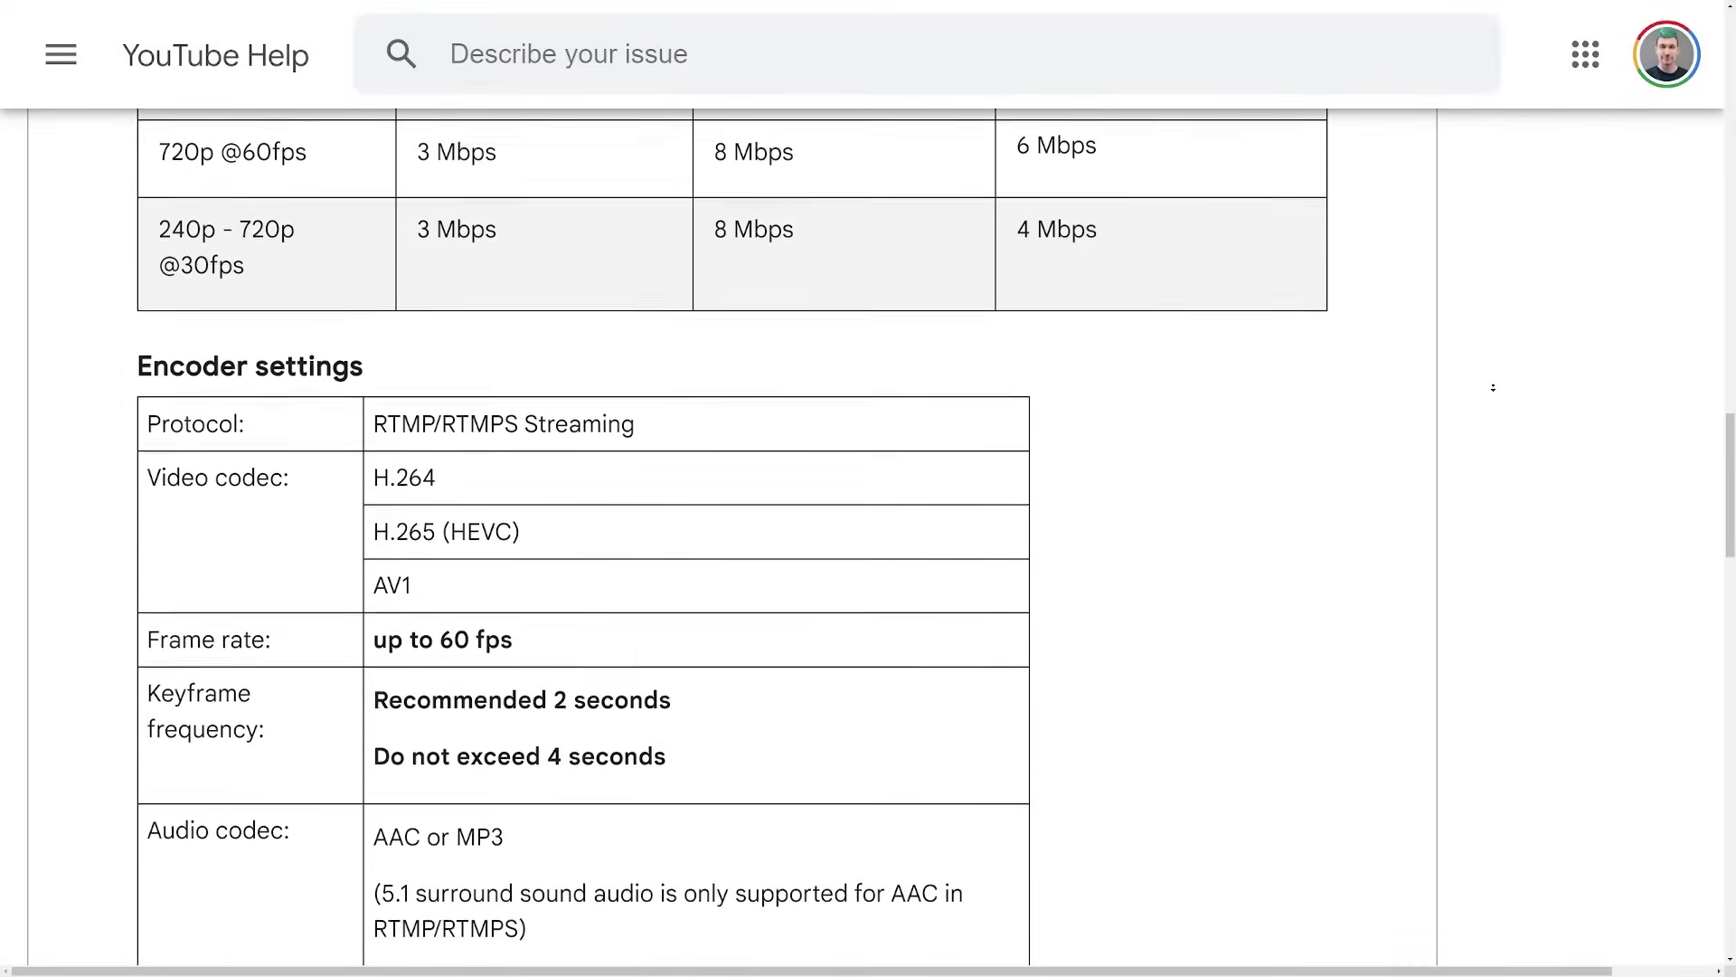
scroll(1493, 387, "down", 3)
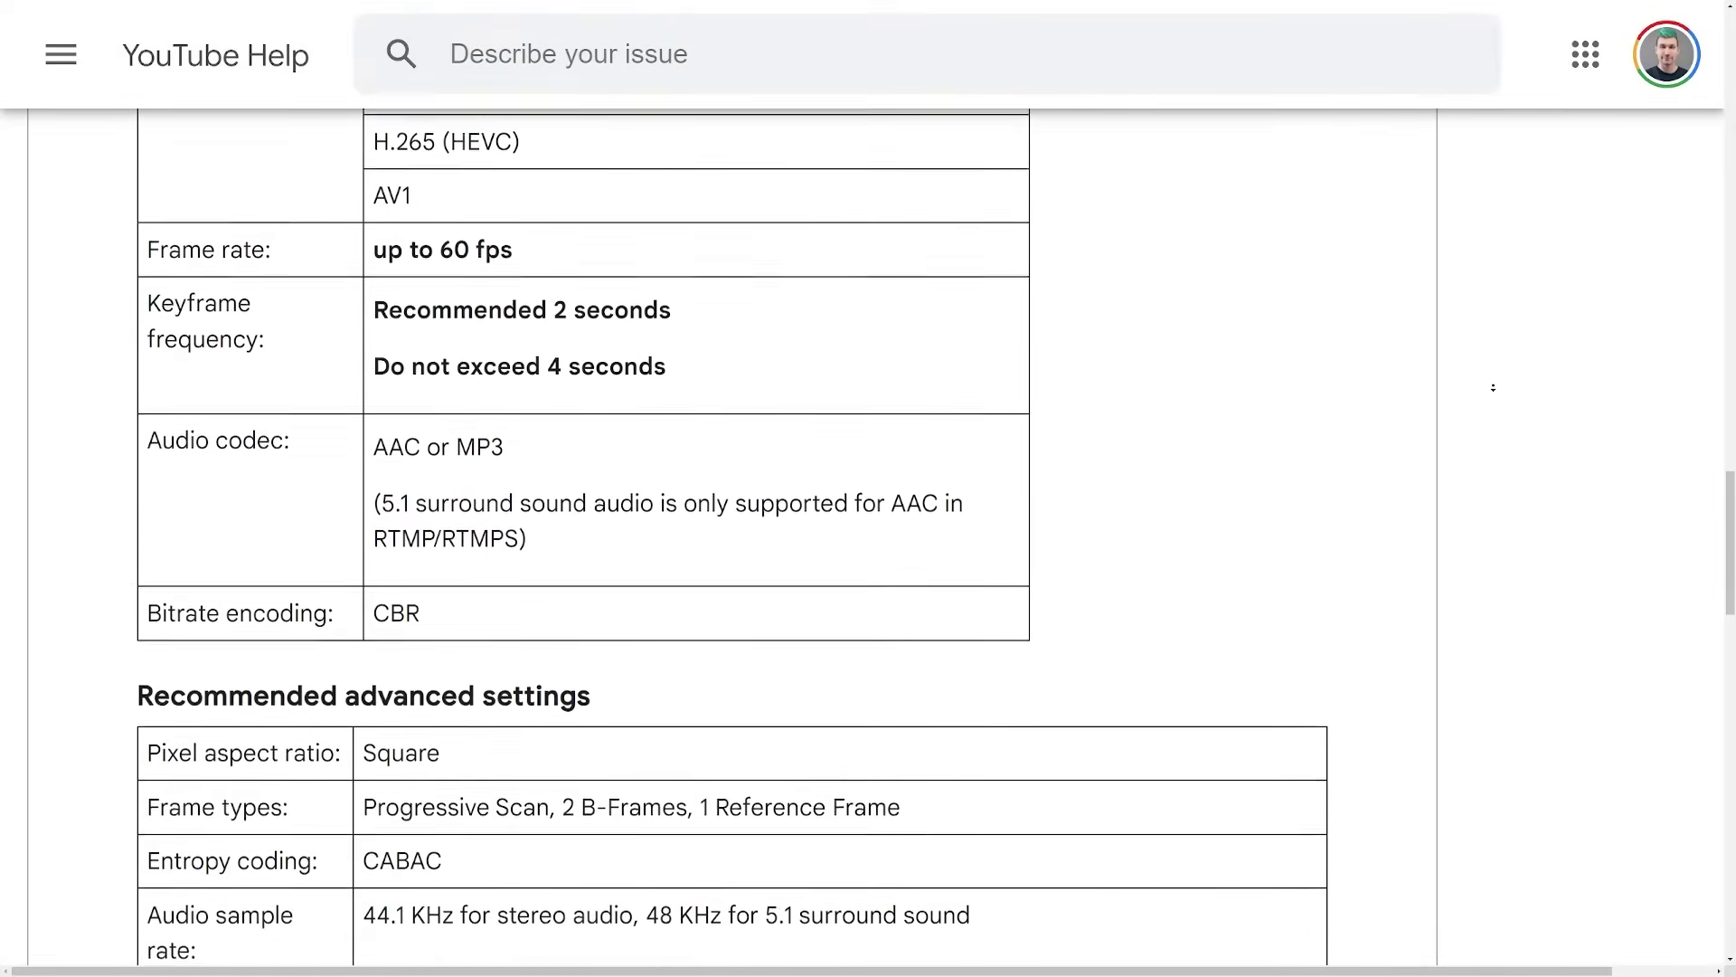
scroll(1493, 387, "down", 1)
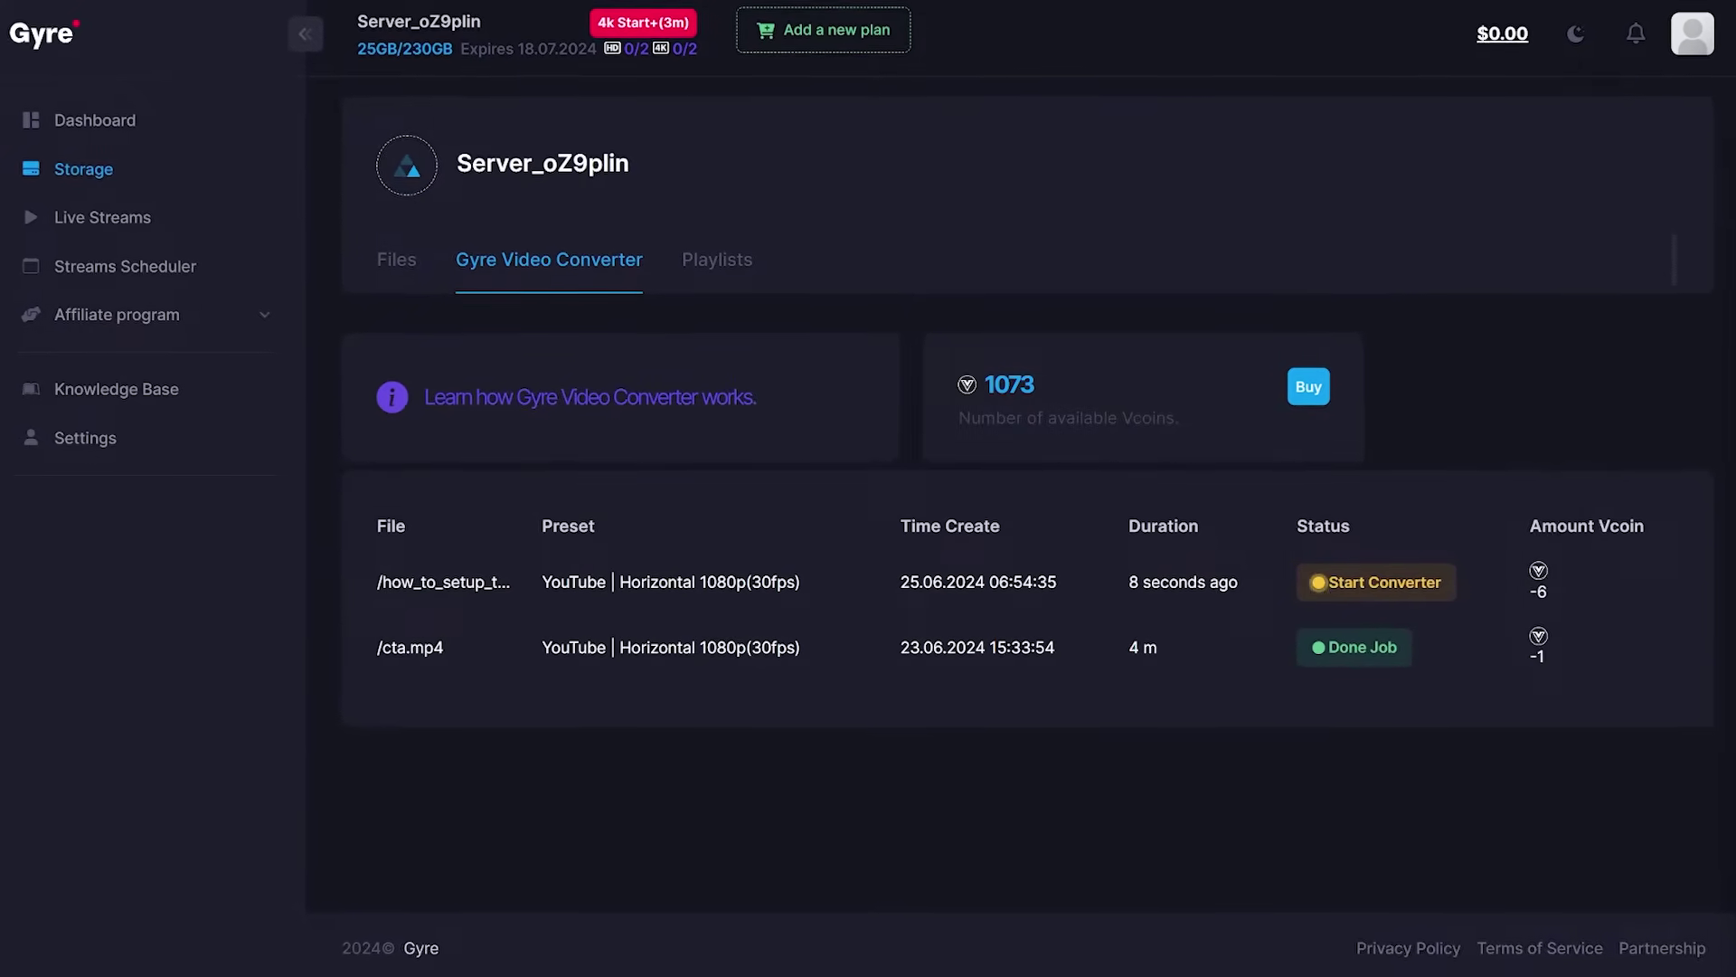
Optimize the cta video for YouTube in Horizontal 1080p(30fps), accepting the conversion conditions
left_click(395, 264)
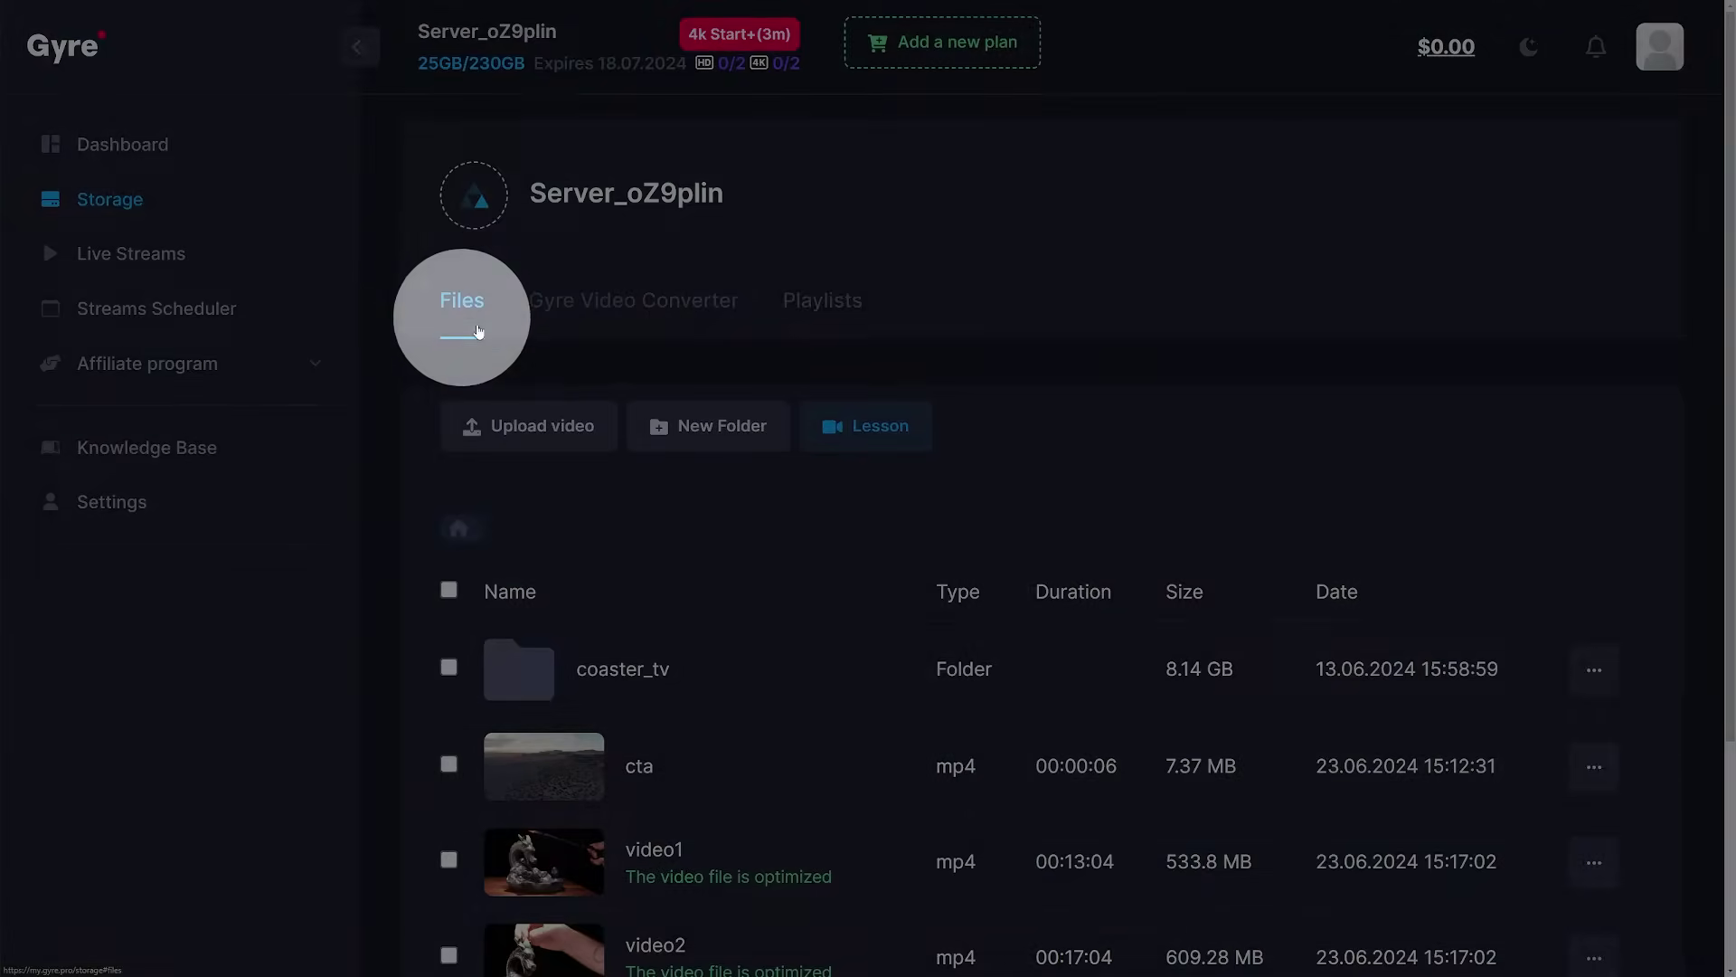
left_click(1599, 771)
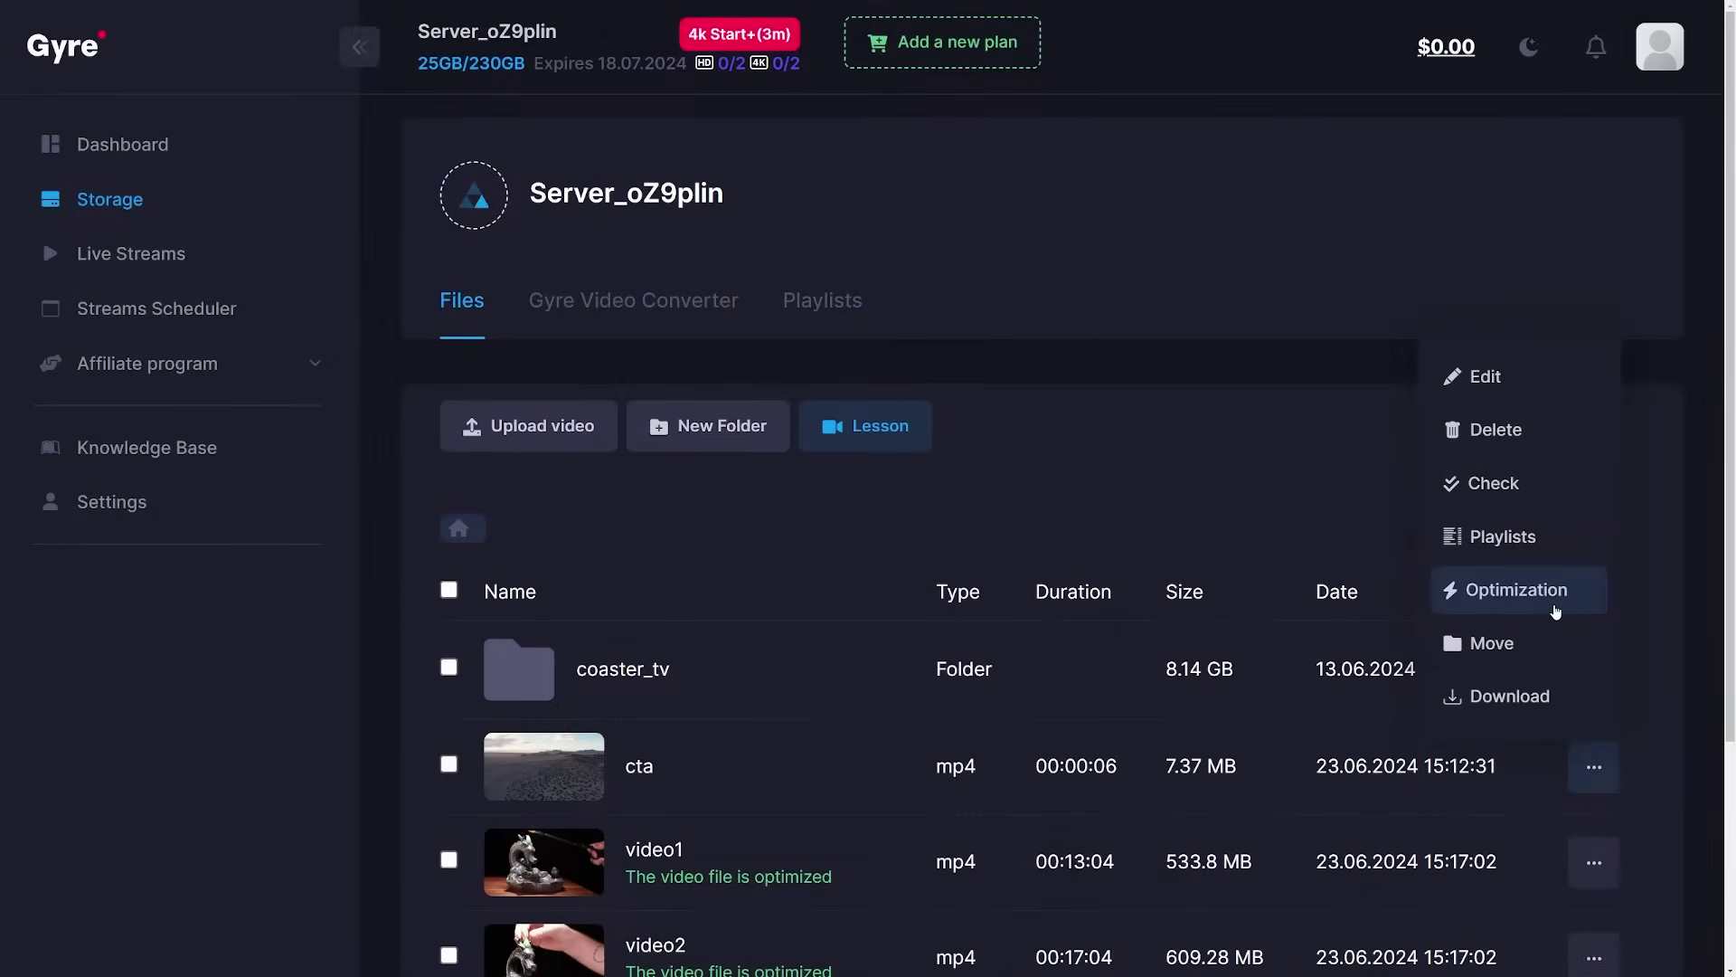
left_click(1555, 606)
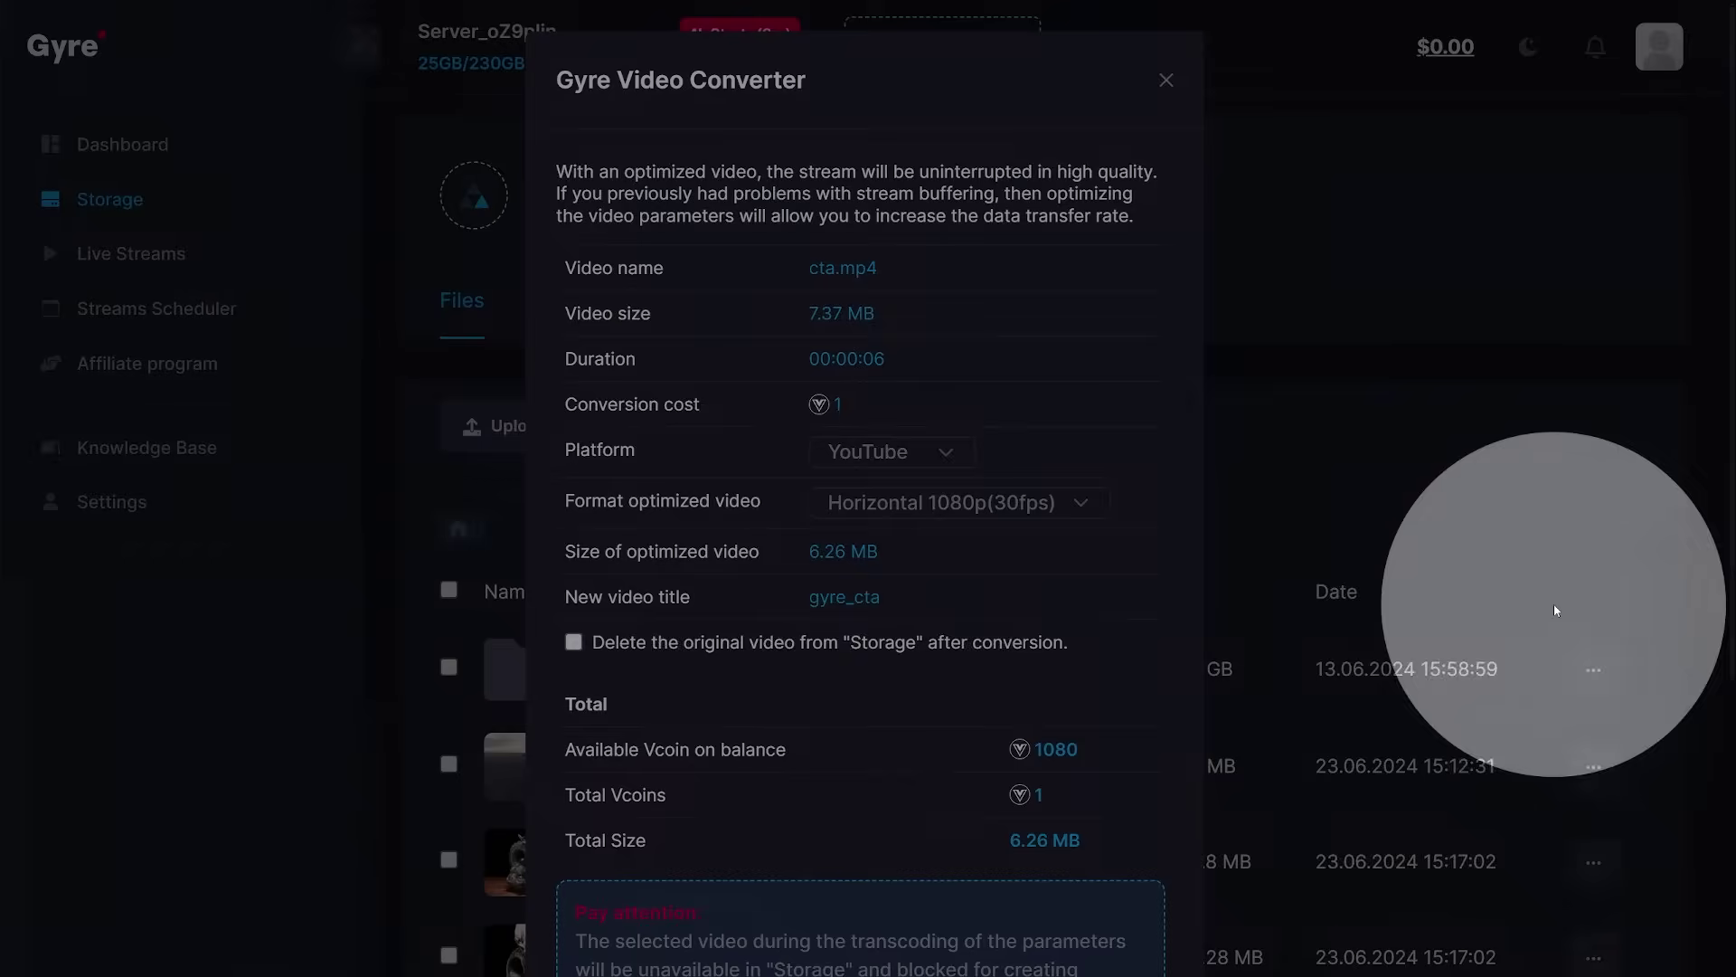
left_click(824, 455)
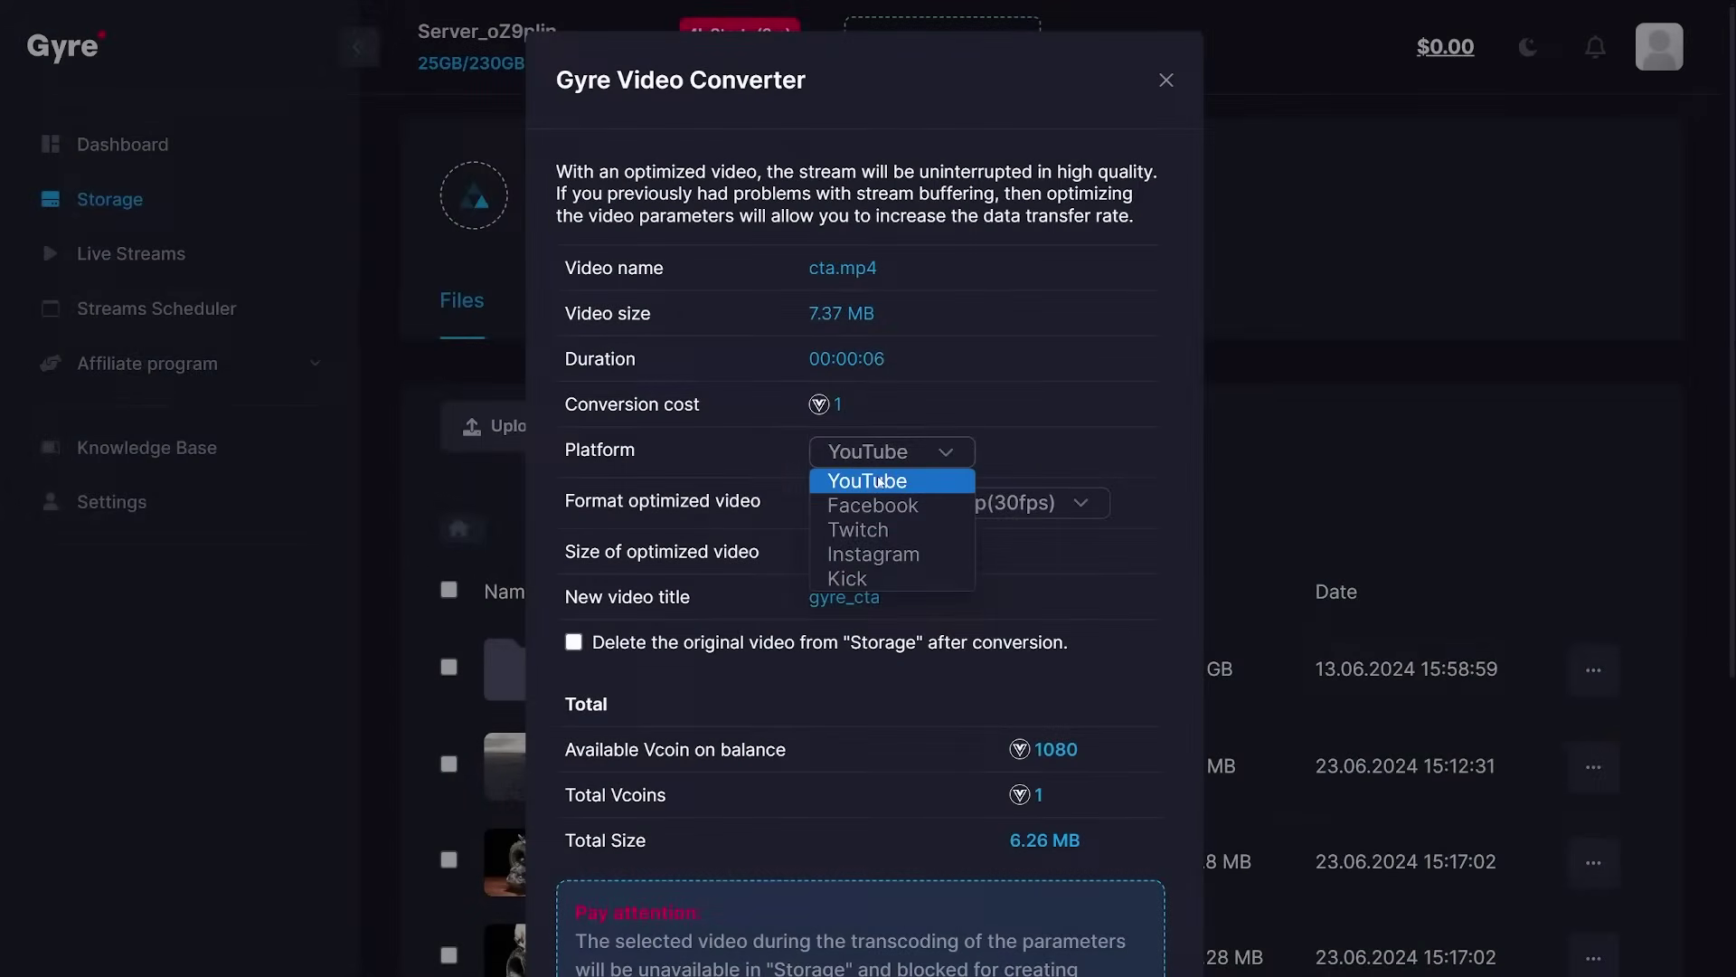
left_click(881, 481)
left_click(891, 505)
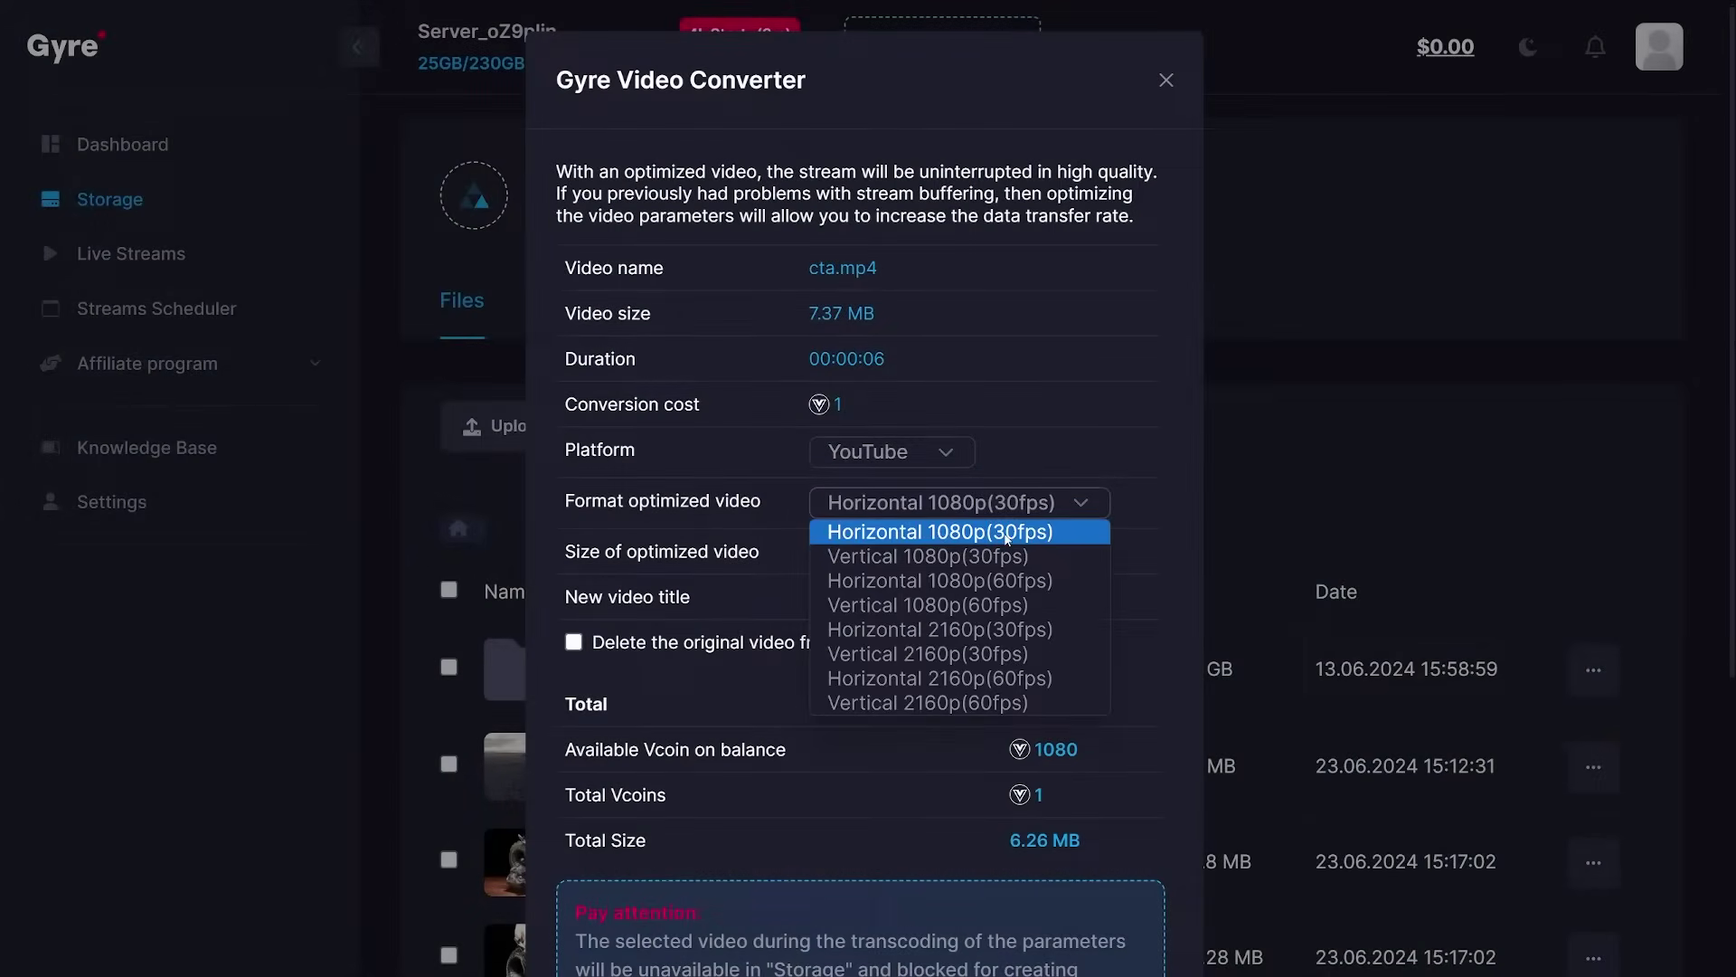
left_click(1006, 534)
scroll(1004, 538, "down", 5)
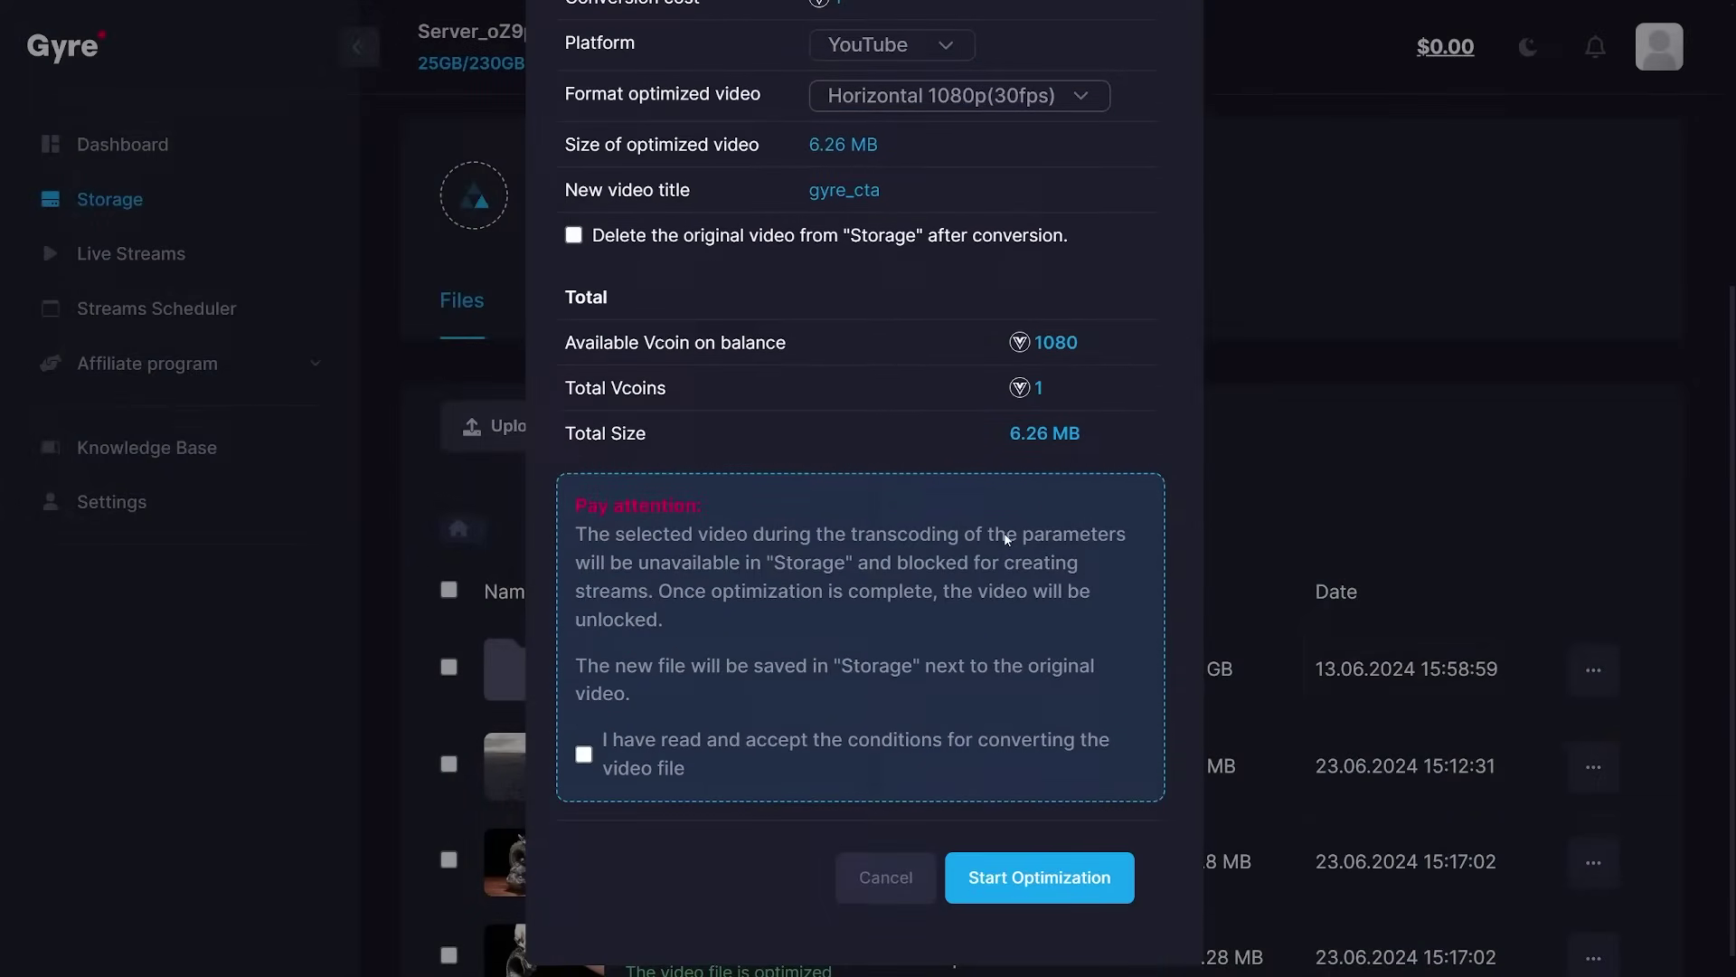
left_click(999, 401)
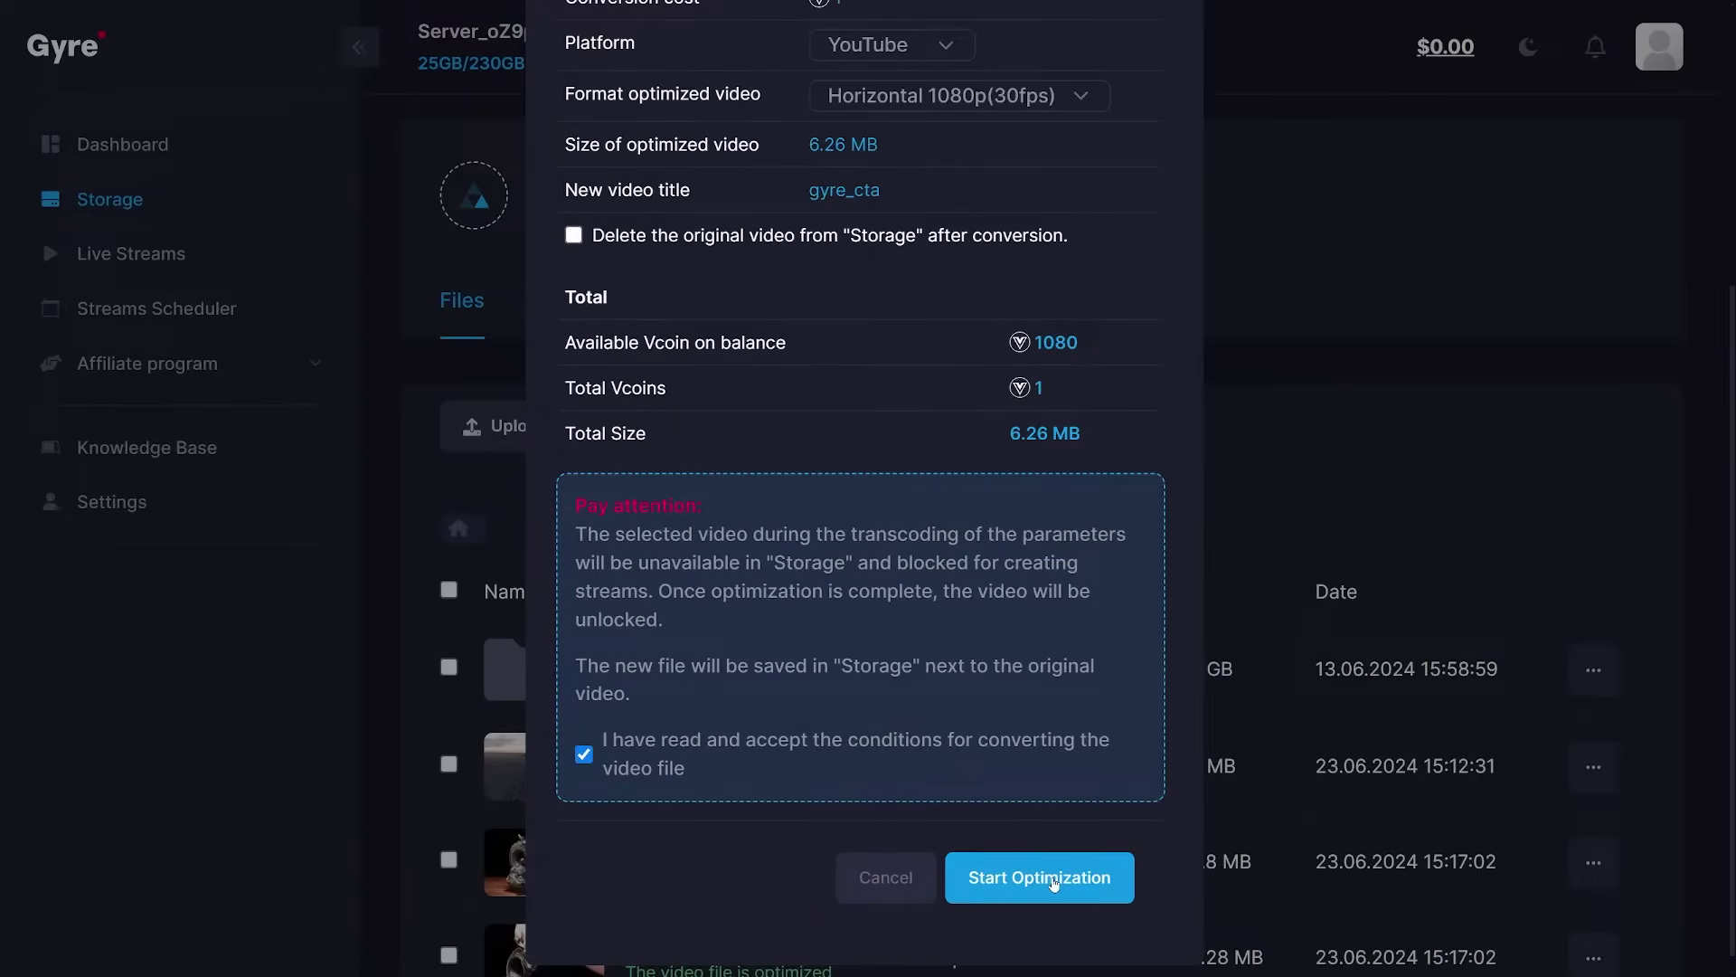
left_click(1053, 879)
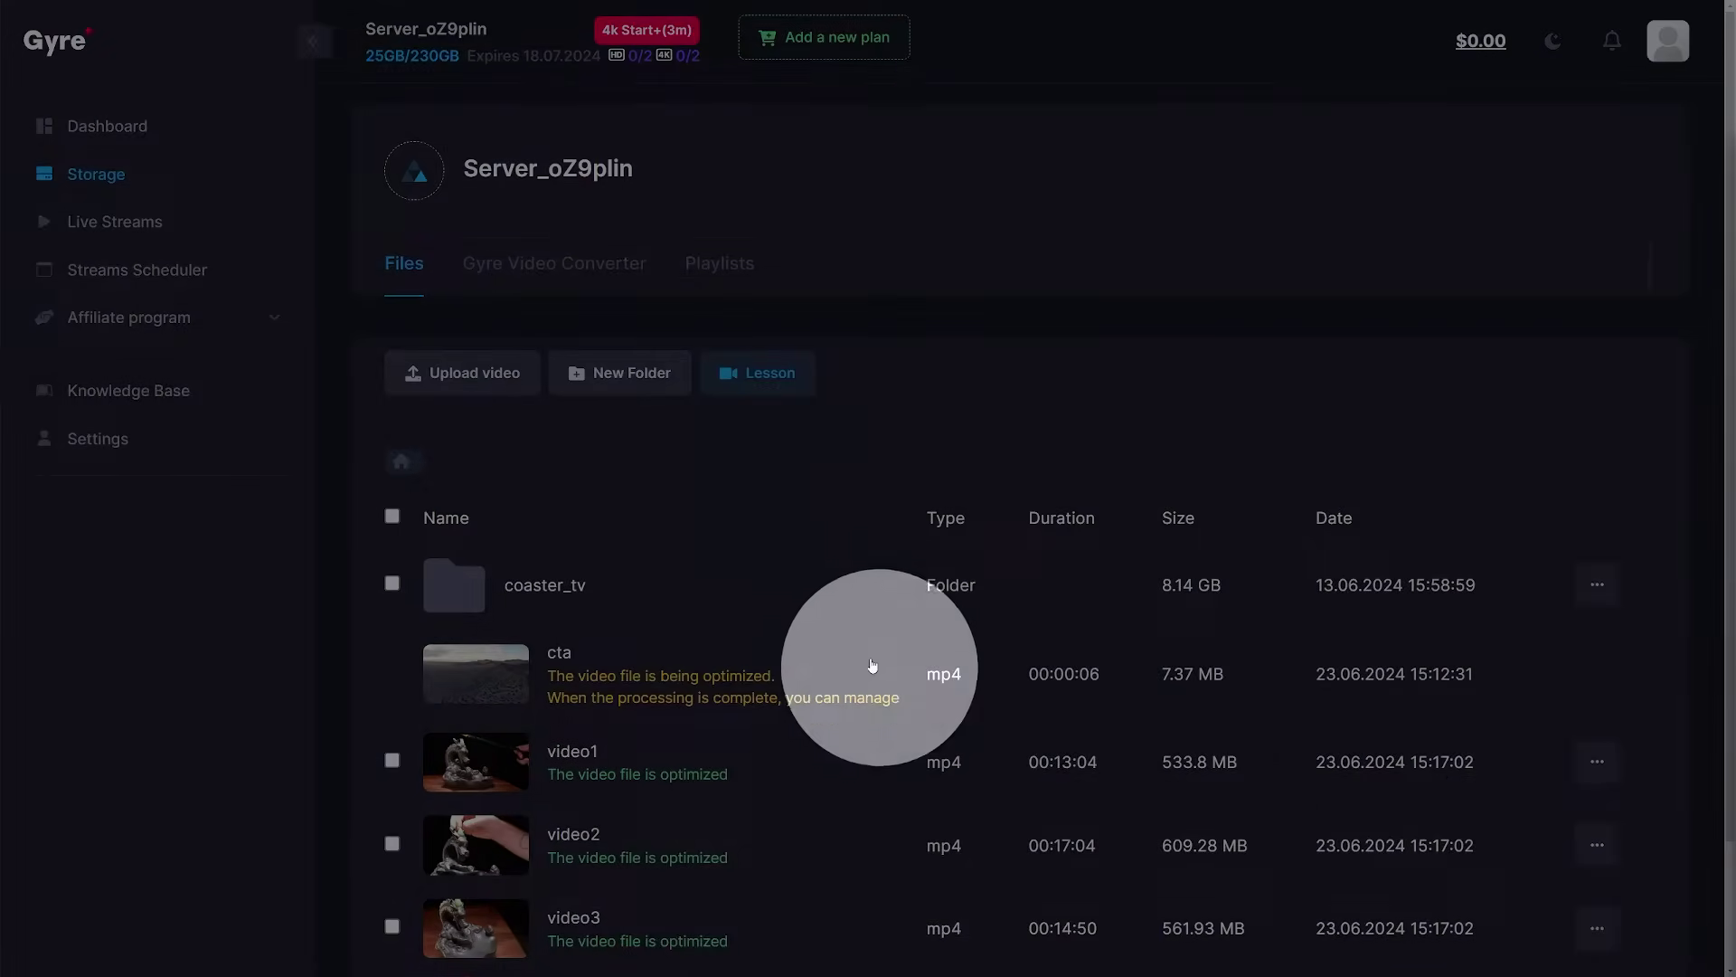
Create a new storage folder named 'GreenBox Demo'
left_click(611, 373)
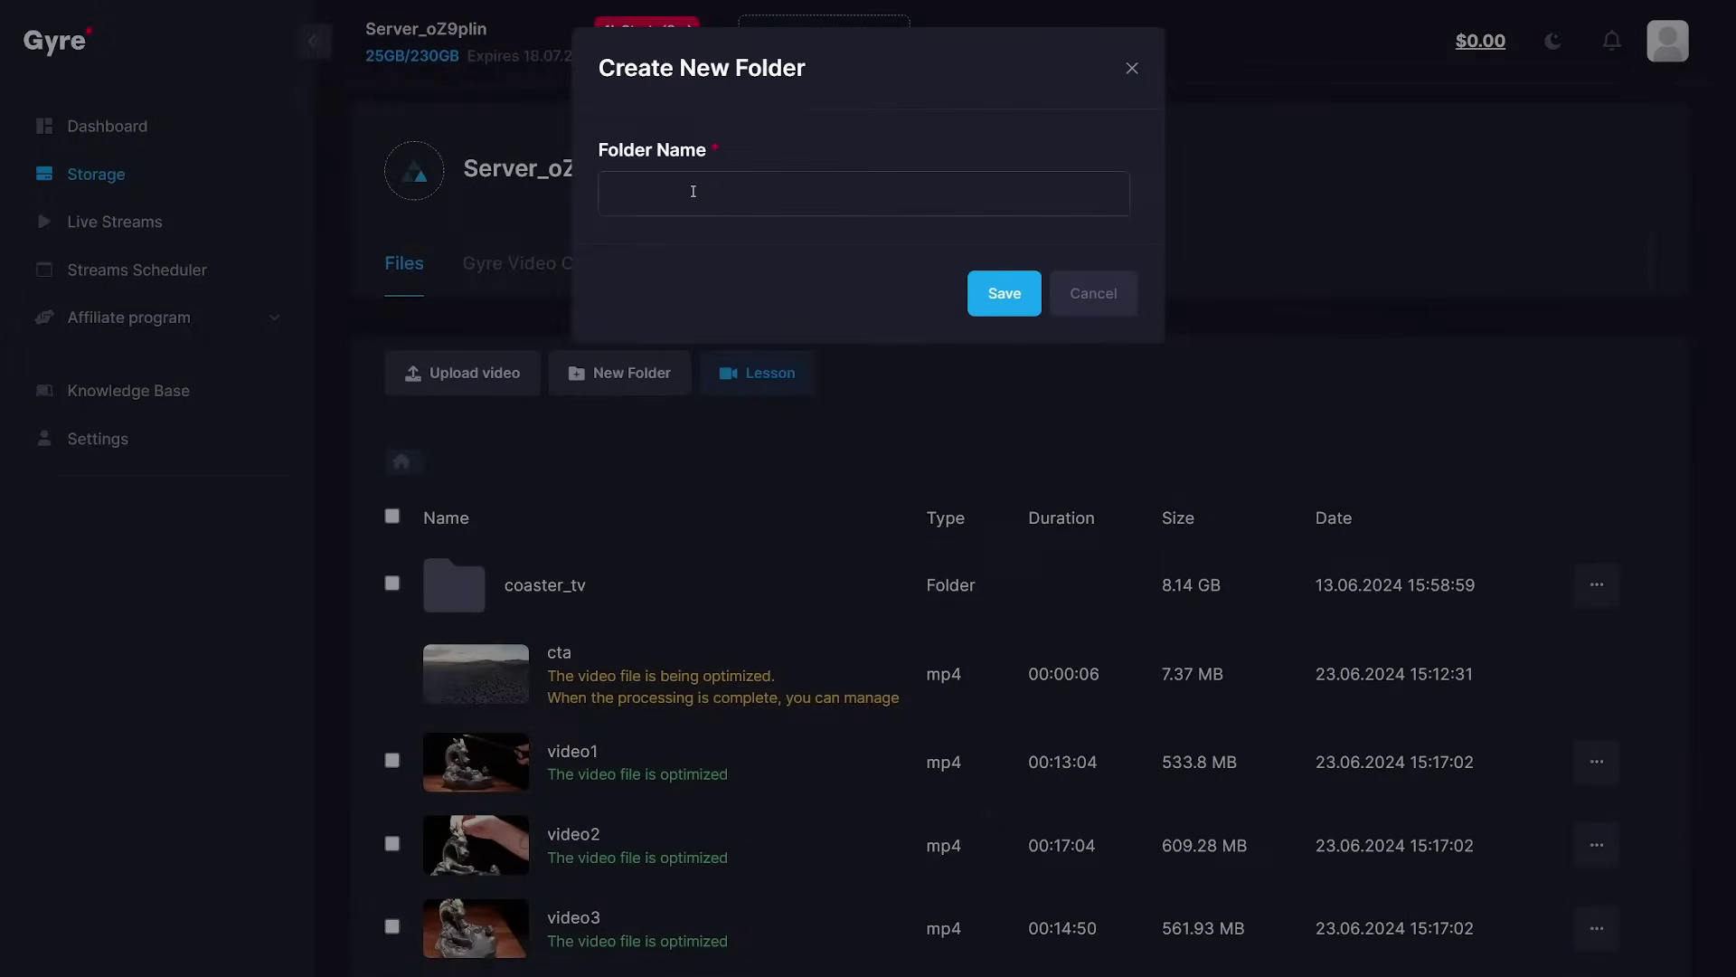
type("GreenBox Demo")
left_click(995, 294)
Move cta, the optimized cta copy, video1 and video2 into greenbox_demo, then open it
scroll(995, 300, "down", 3)
left_click(391, 448)
left_click(391, 614, "shift")
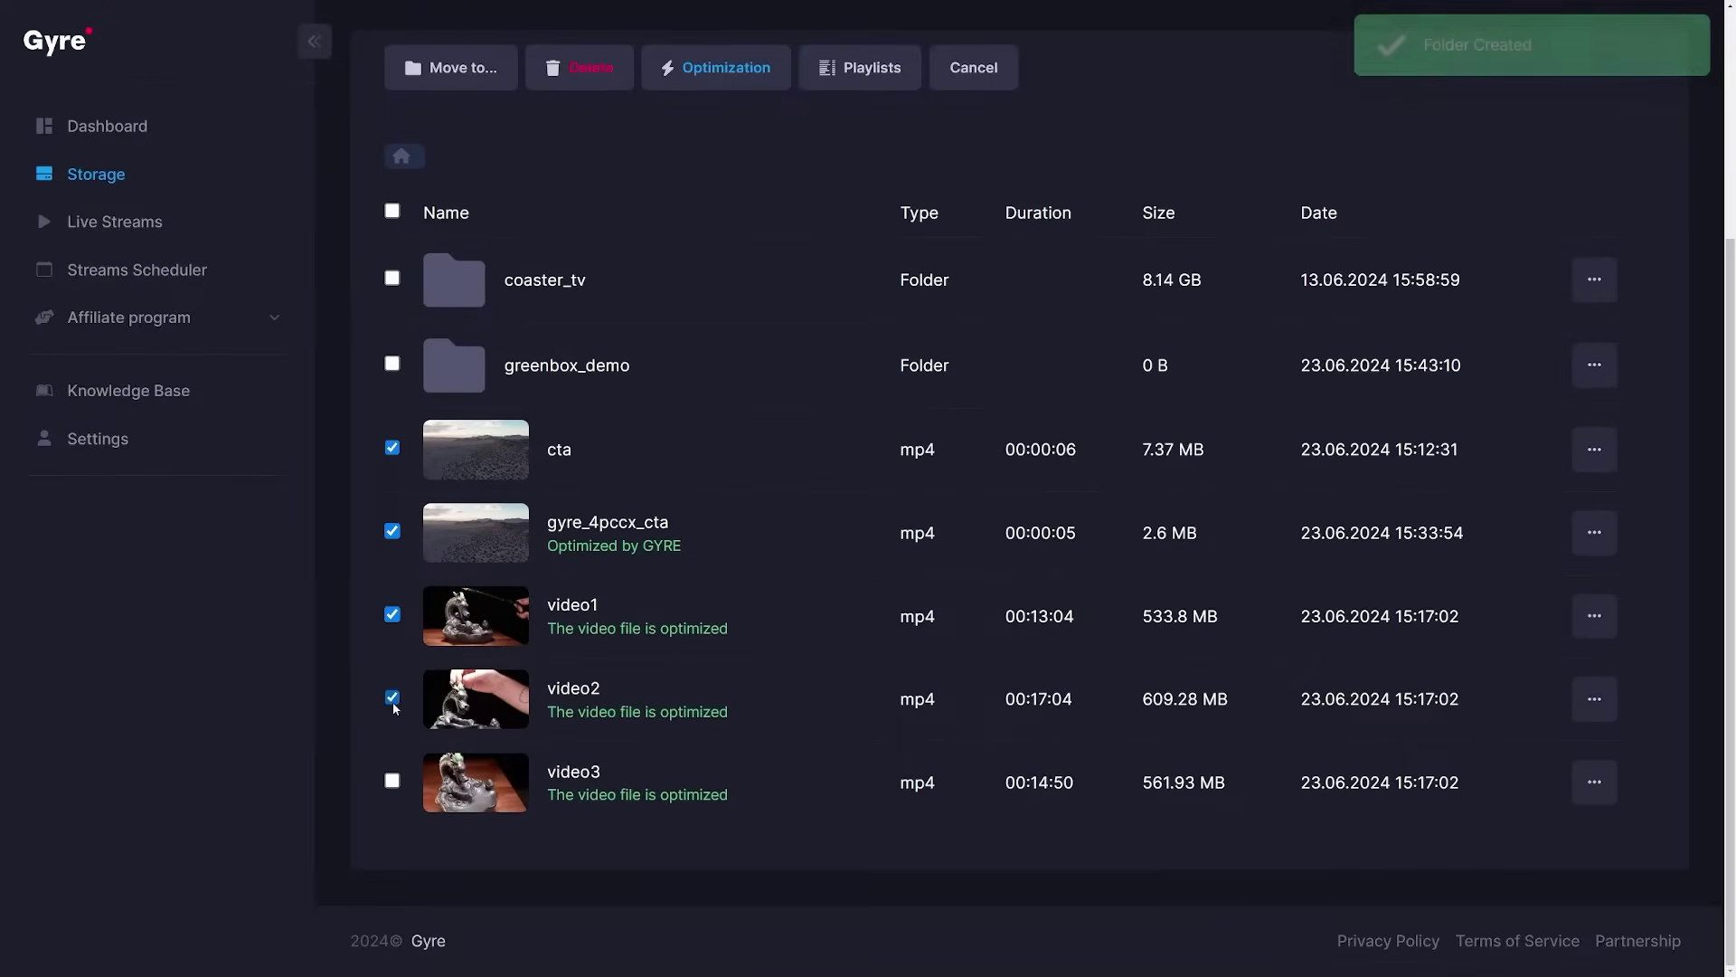
left_click(392, 780, "shift")
left_click(488, 77)
left_click(749, 207)
left_click(1002, 298)
left_click(565, 669)
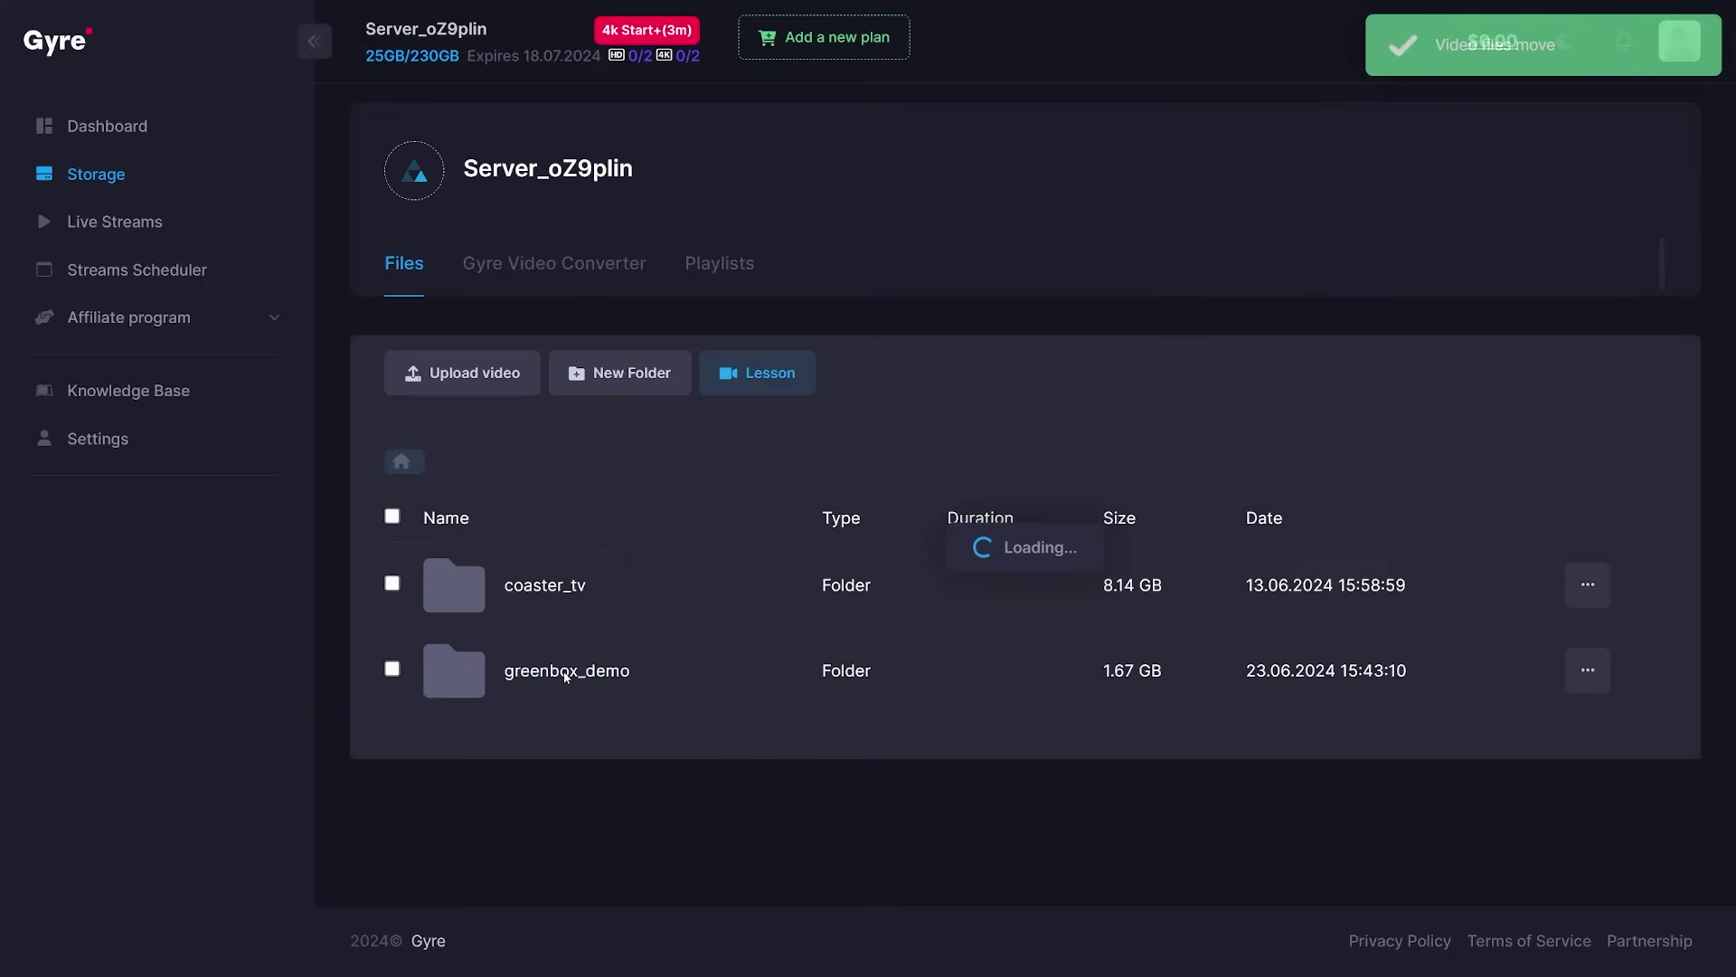
scroll(565, 678, "down", 2)
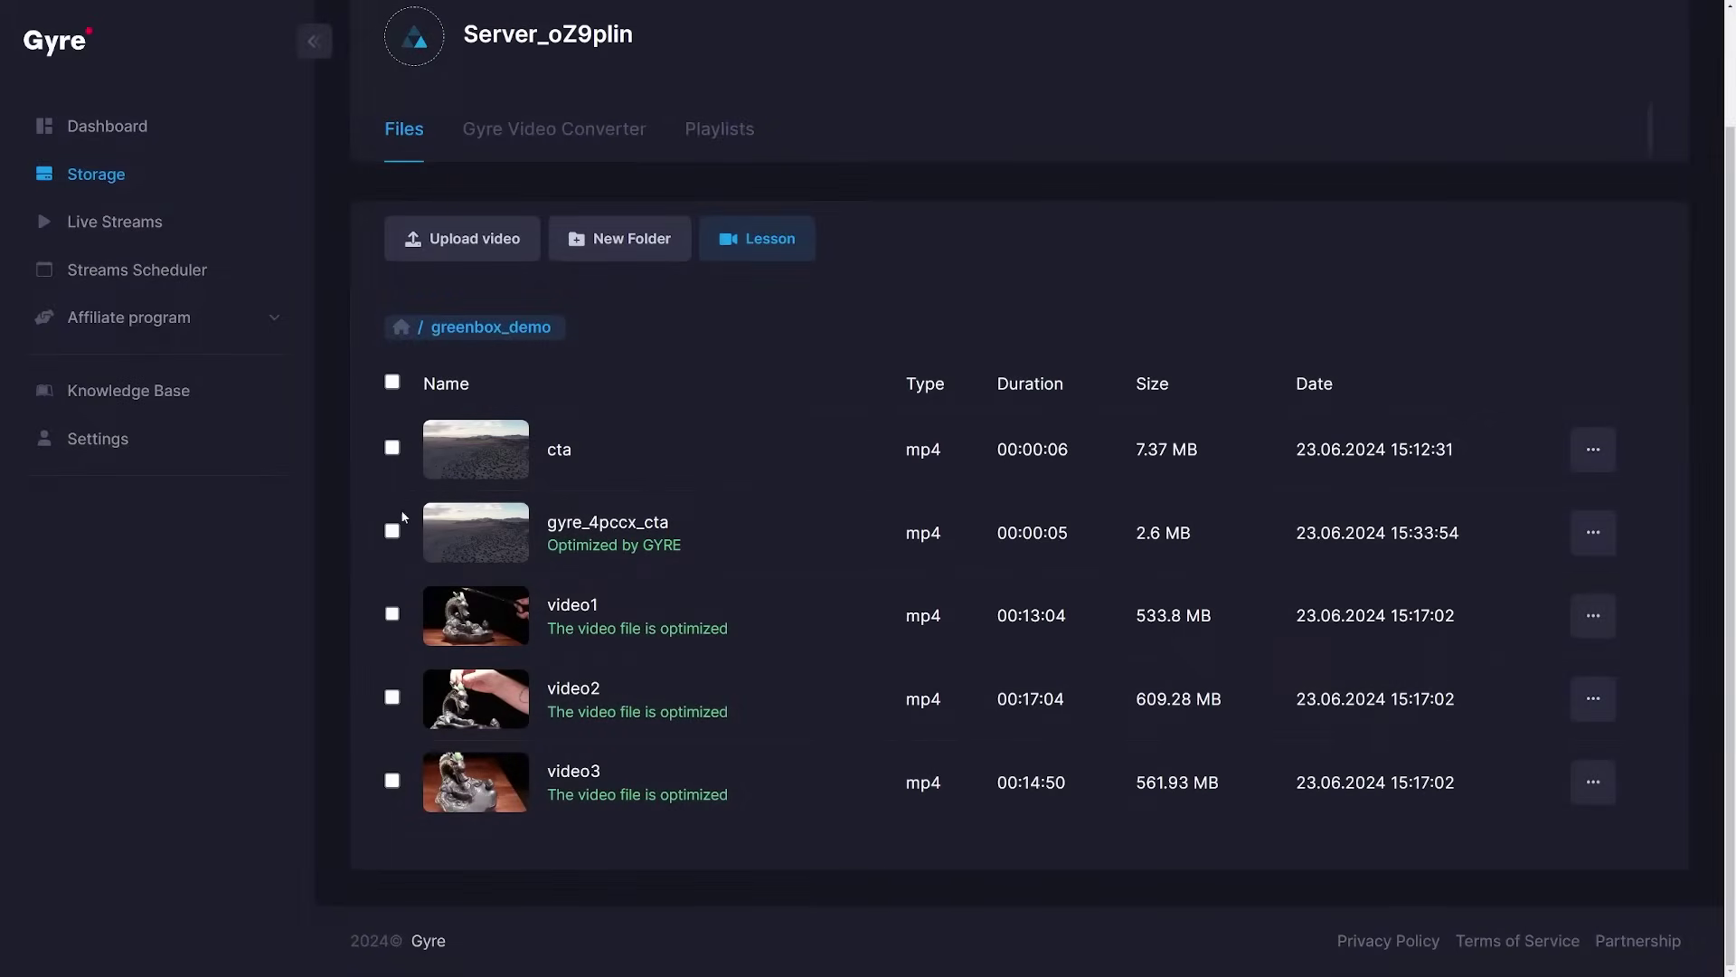
Create a new playlist named 'GreenBox Playlist' for the selected videos
left_click(391, 530)
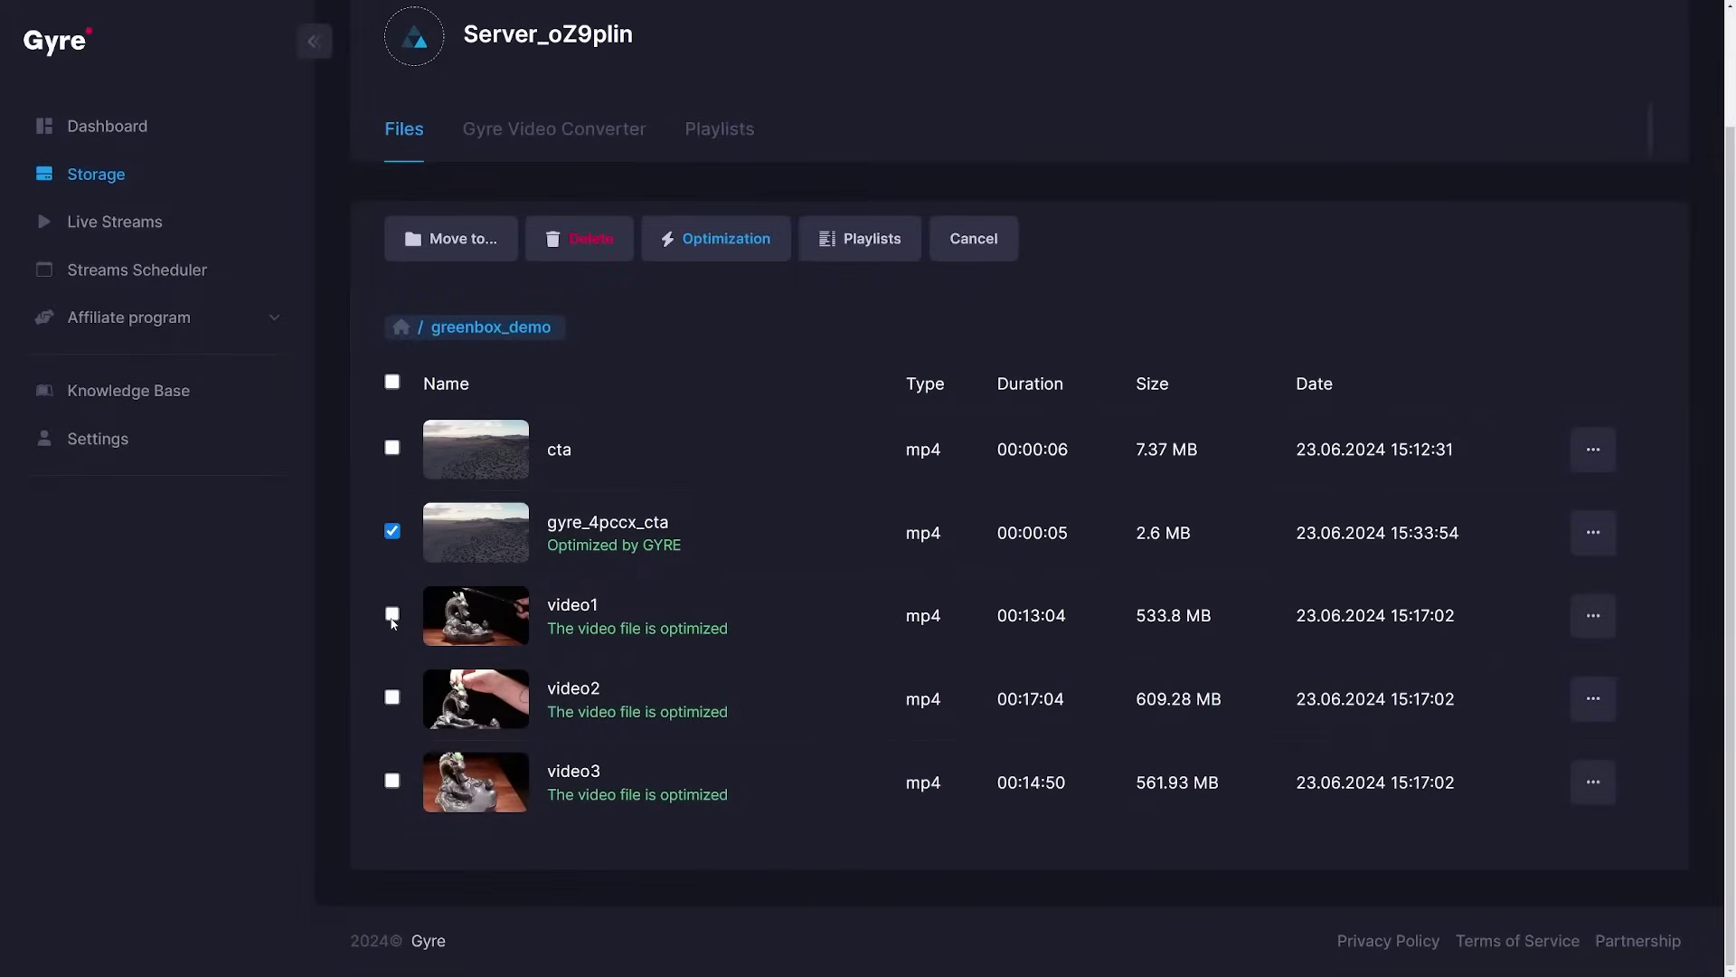
left_click(898, 240)
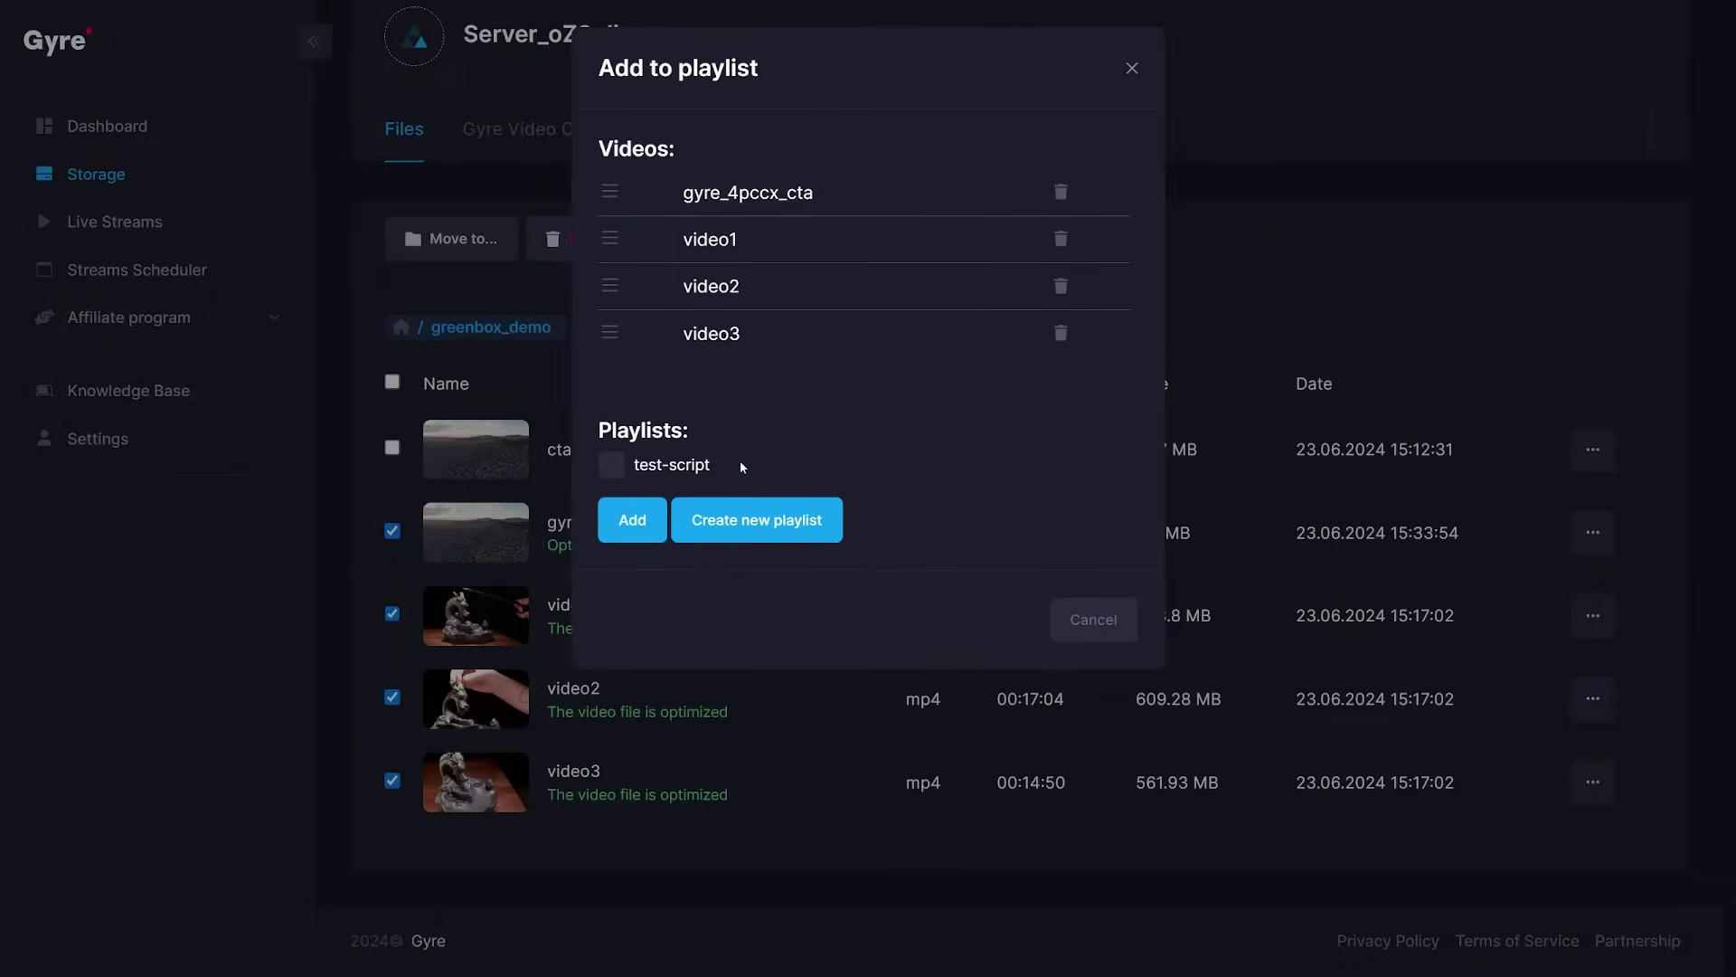
left_click(714, 519)
type("GreenBox Playl")
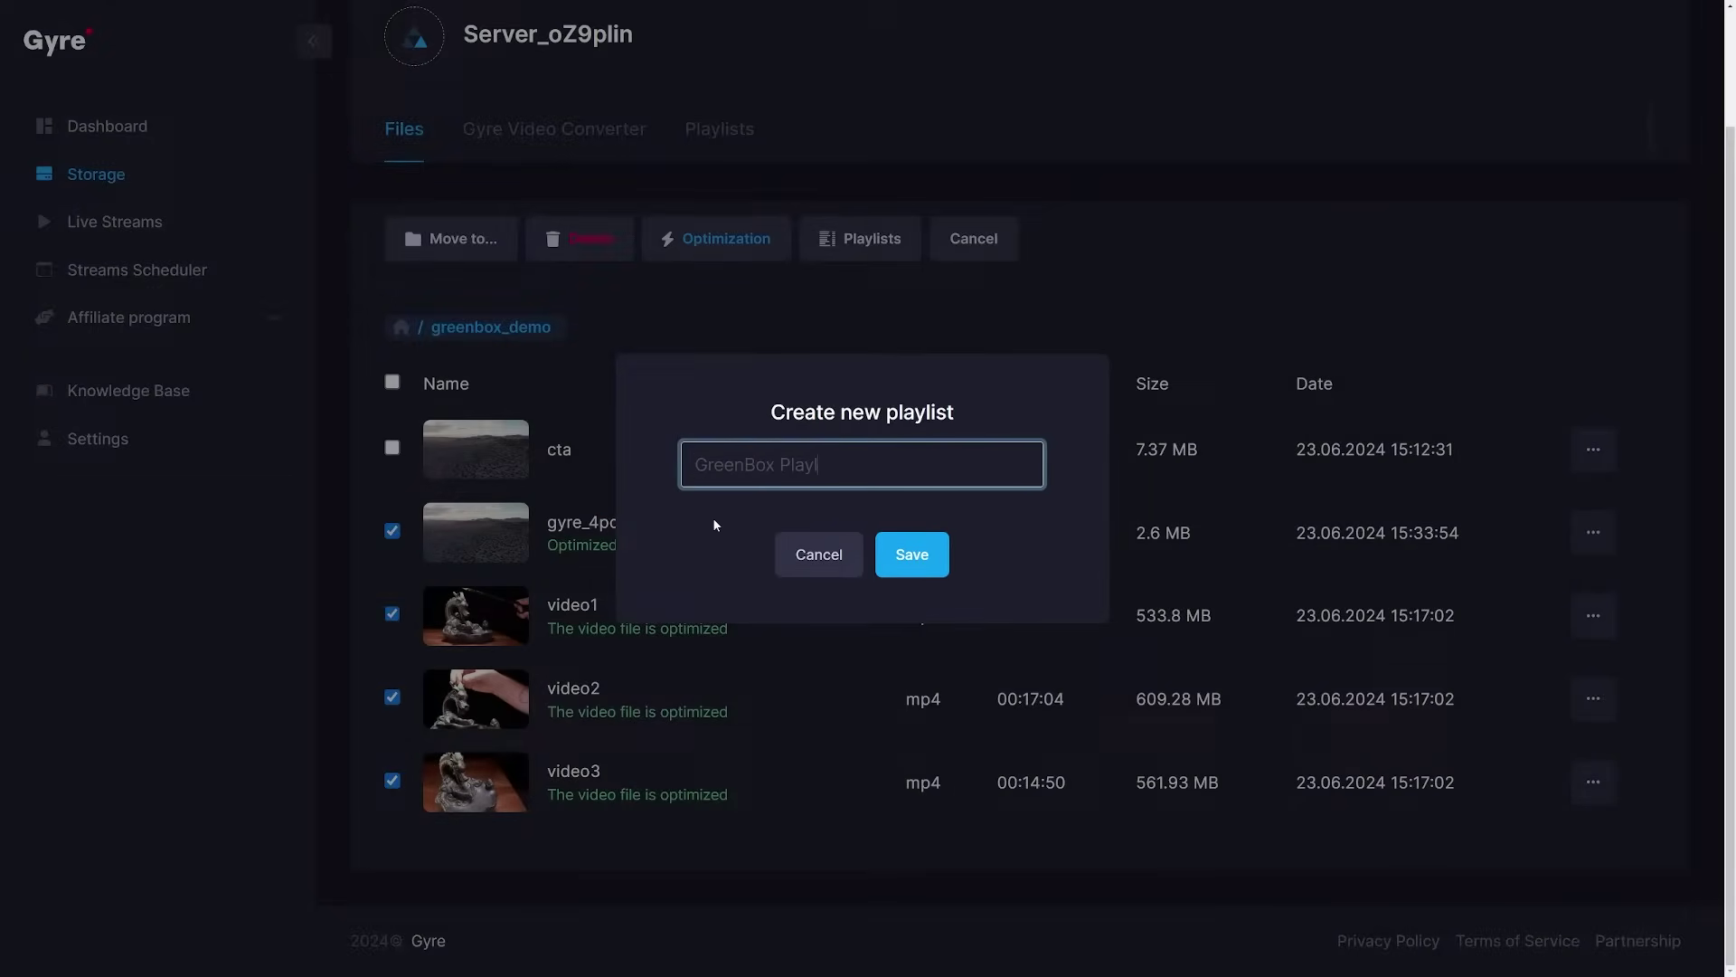
type("ist")
left_click(913, 562)
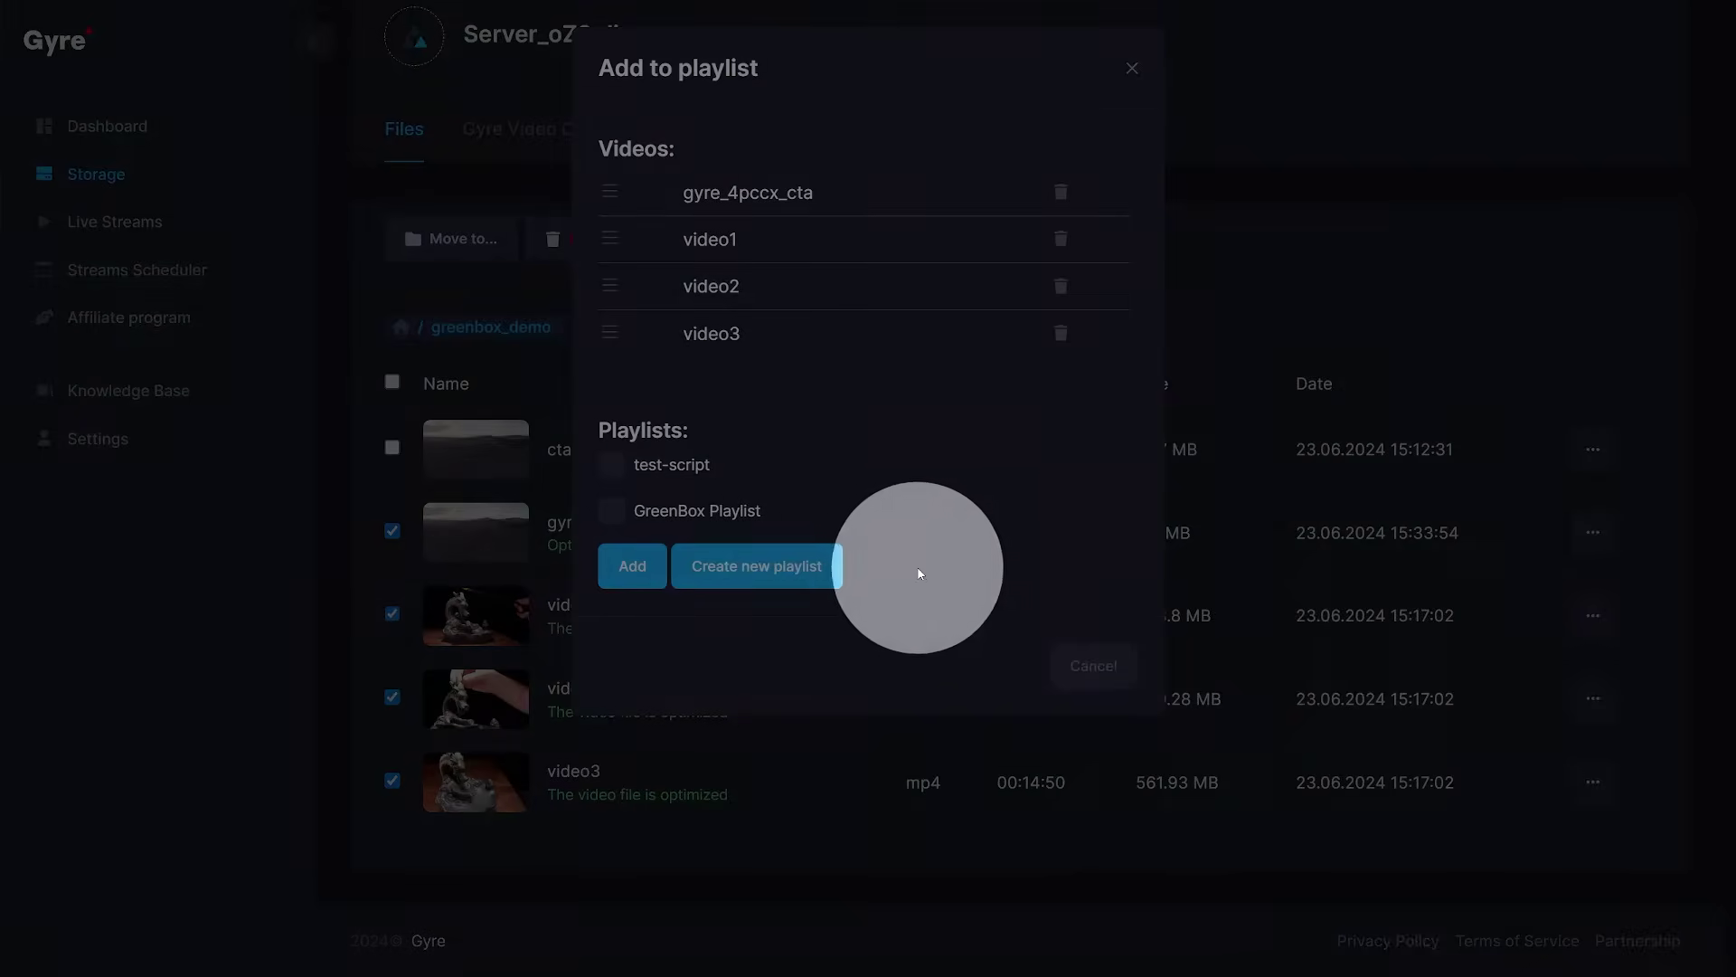
Add the four videos and gyre_4pccx_cta to GreenBox Playlist, then view the Playlists
left_click(612, 512)
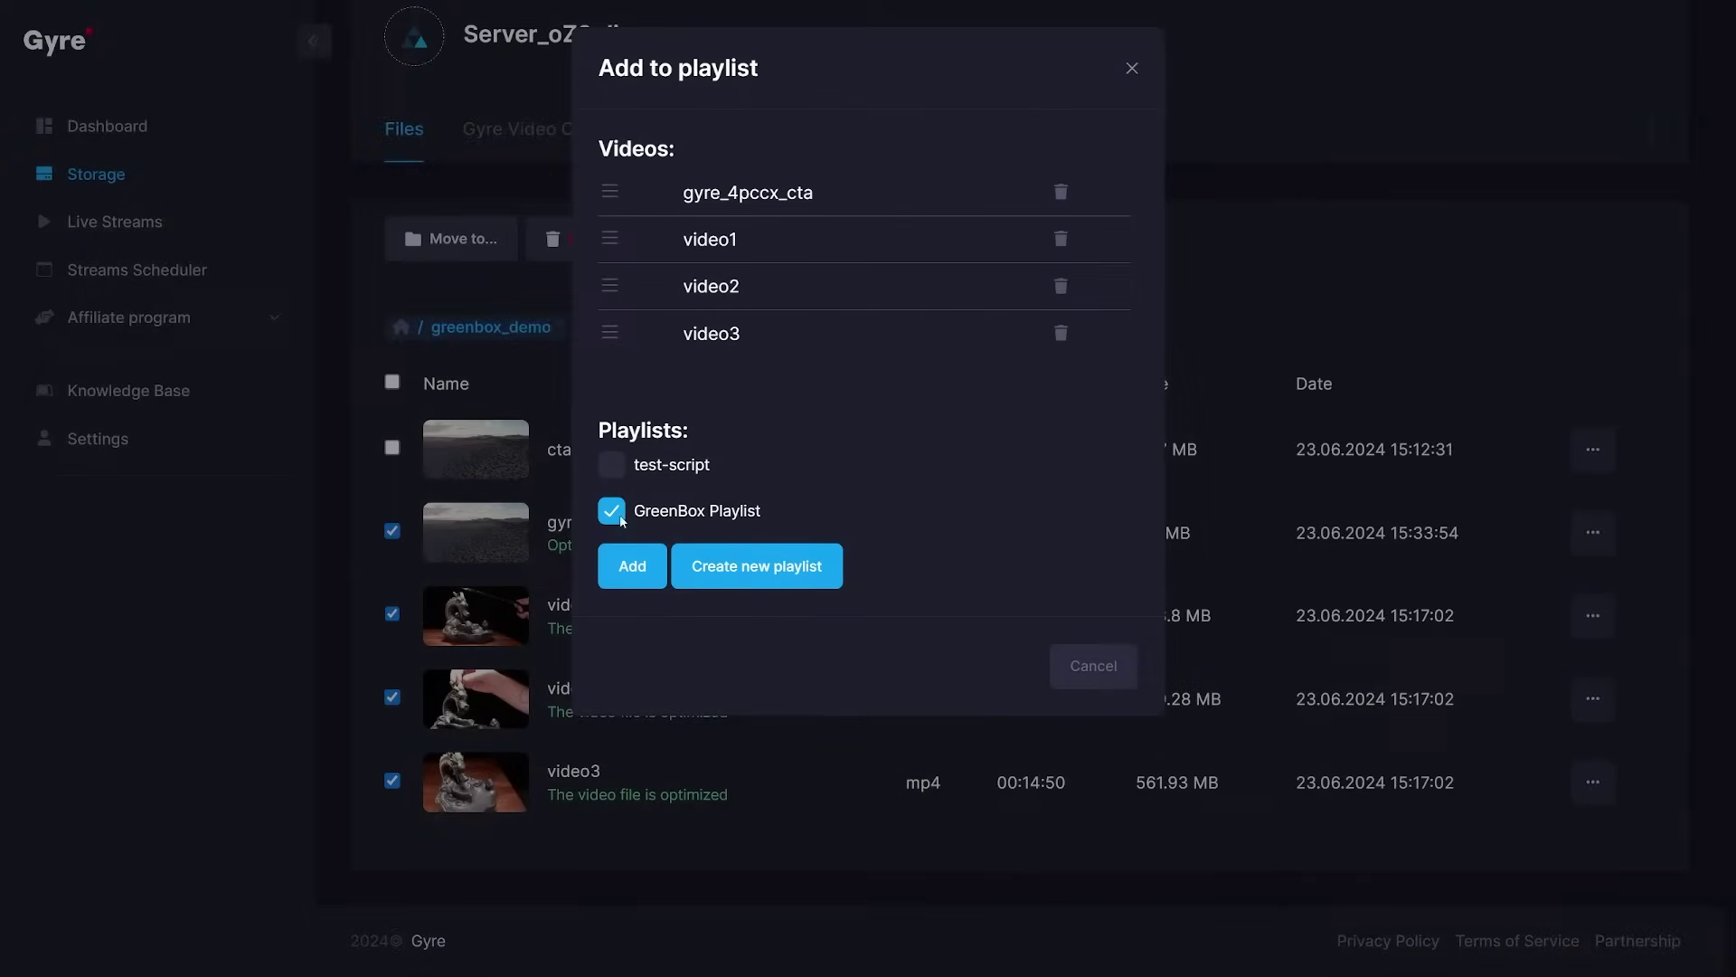
left_click(638, 574)
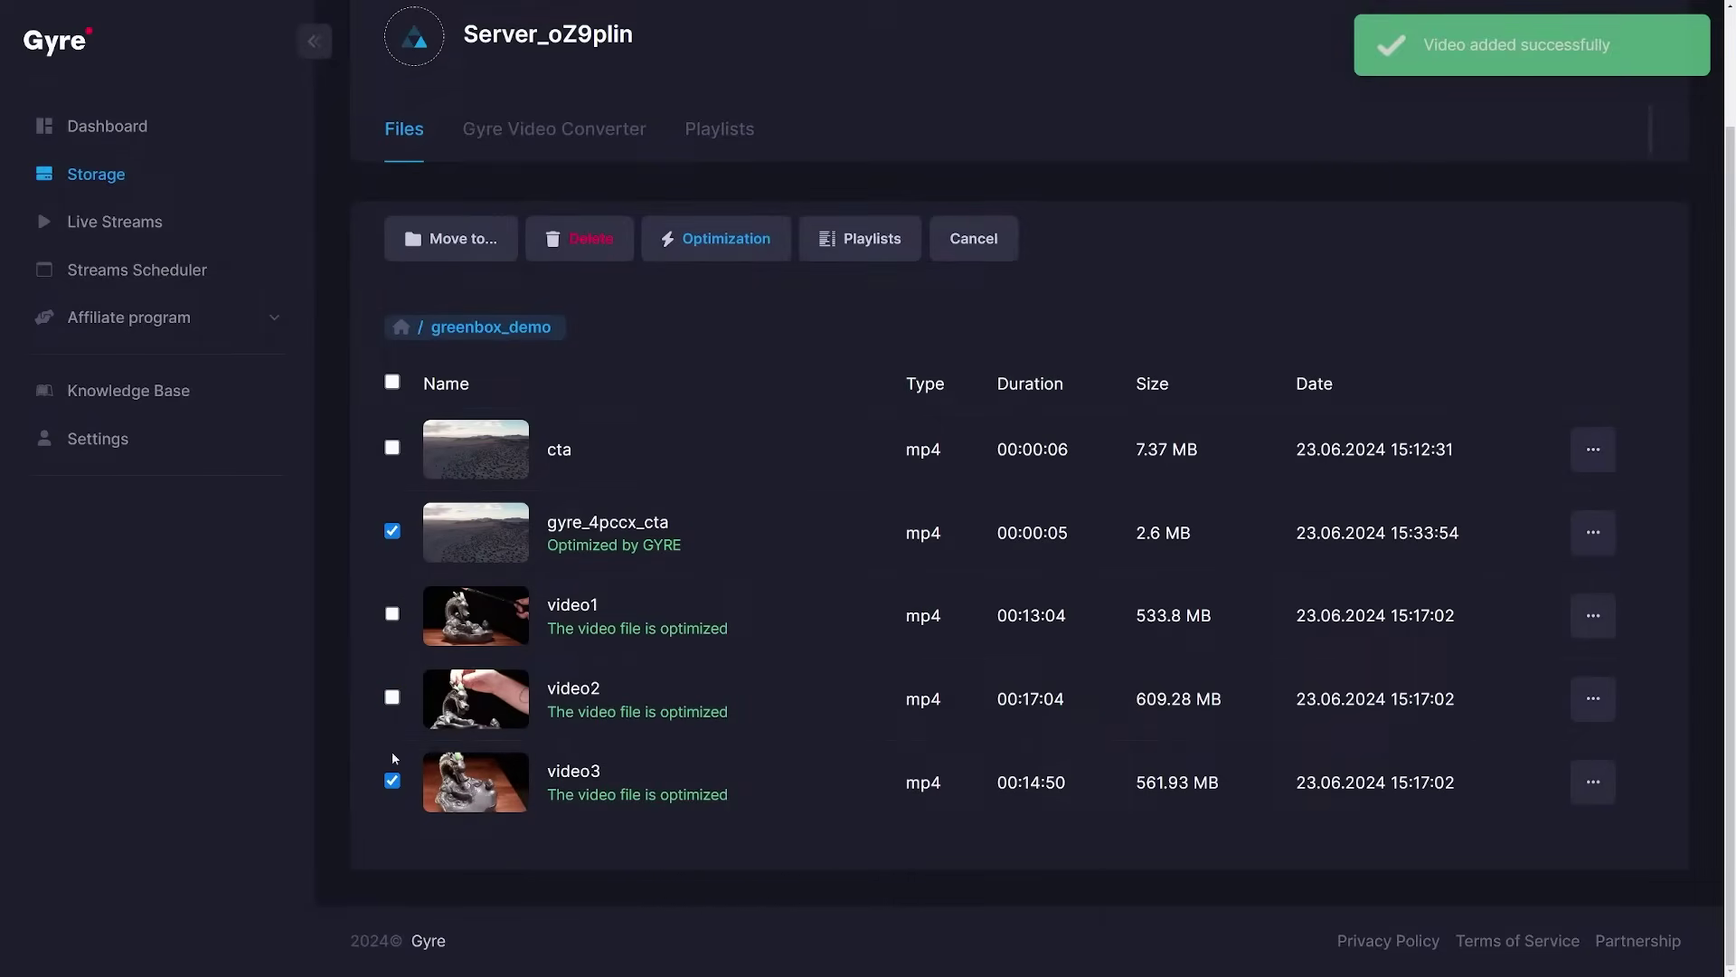
left_click(875, 244)
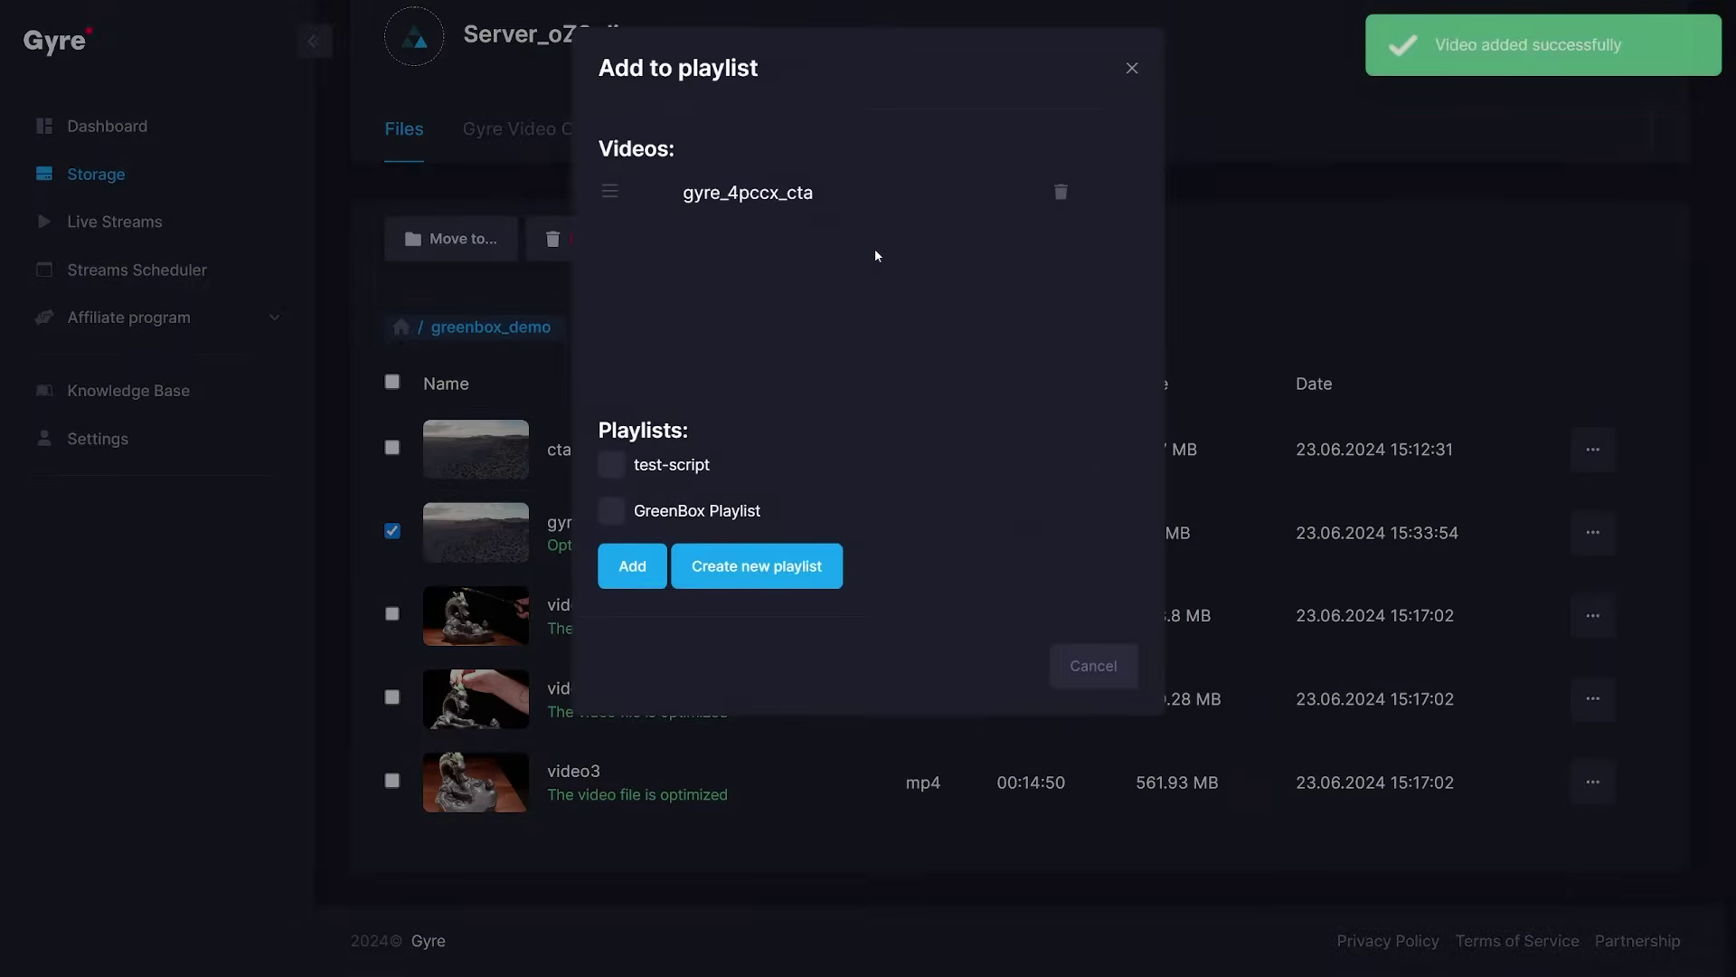
left_click(633, 568)
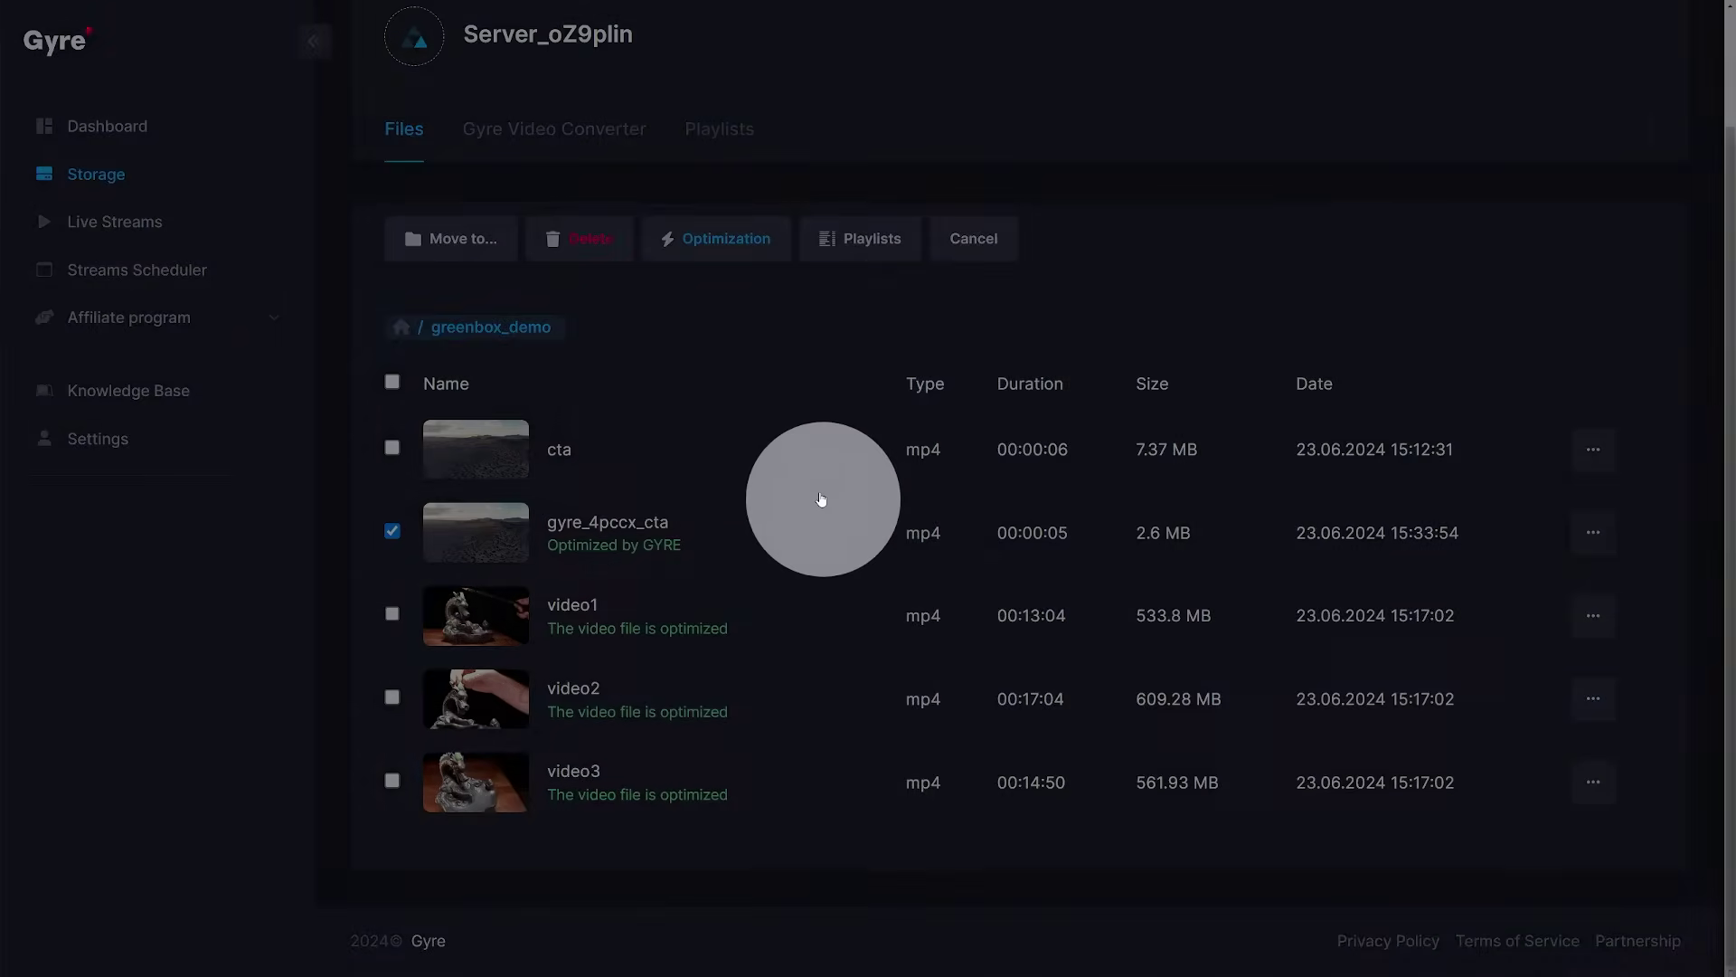
left_click(708, 140)
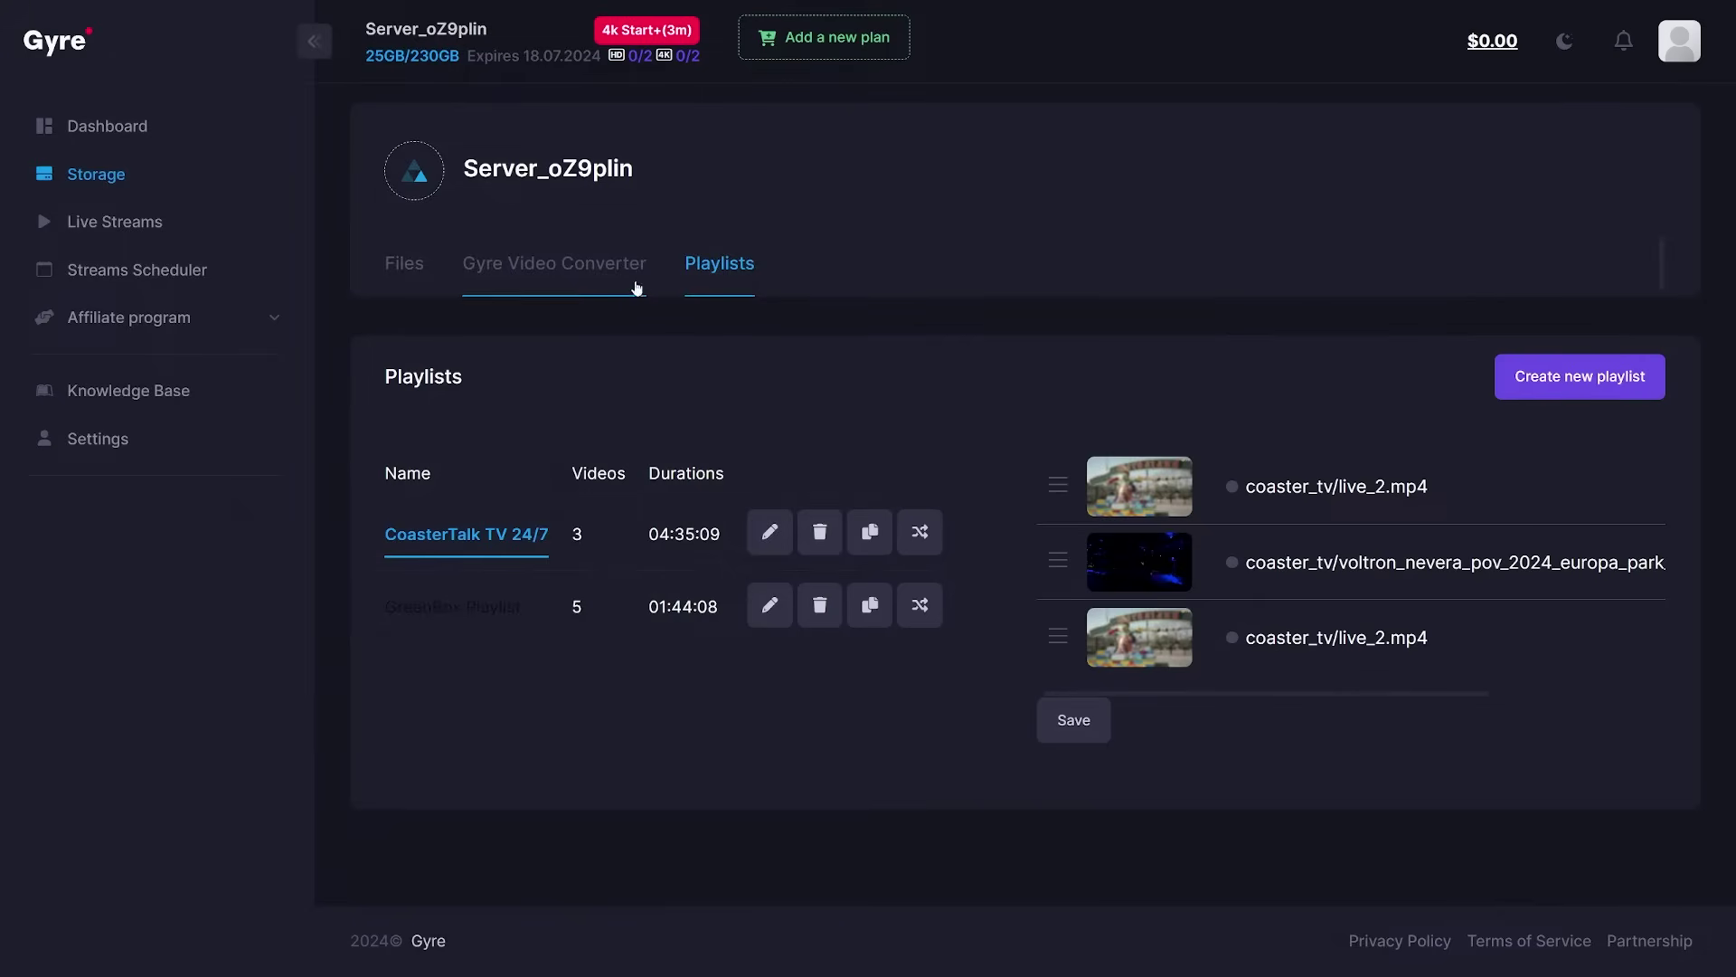
In GreenBox Playlist, move the gyre_4pccx_cta clip above video3 and save the order
left_click(485, 615)
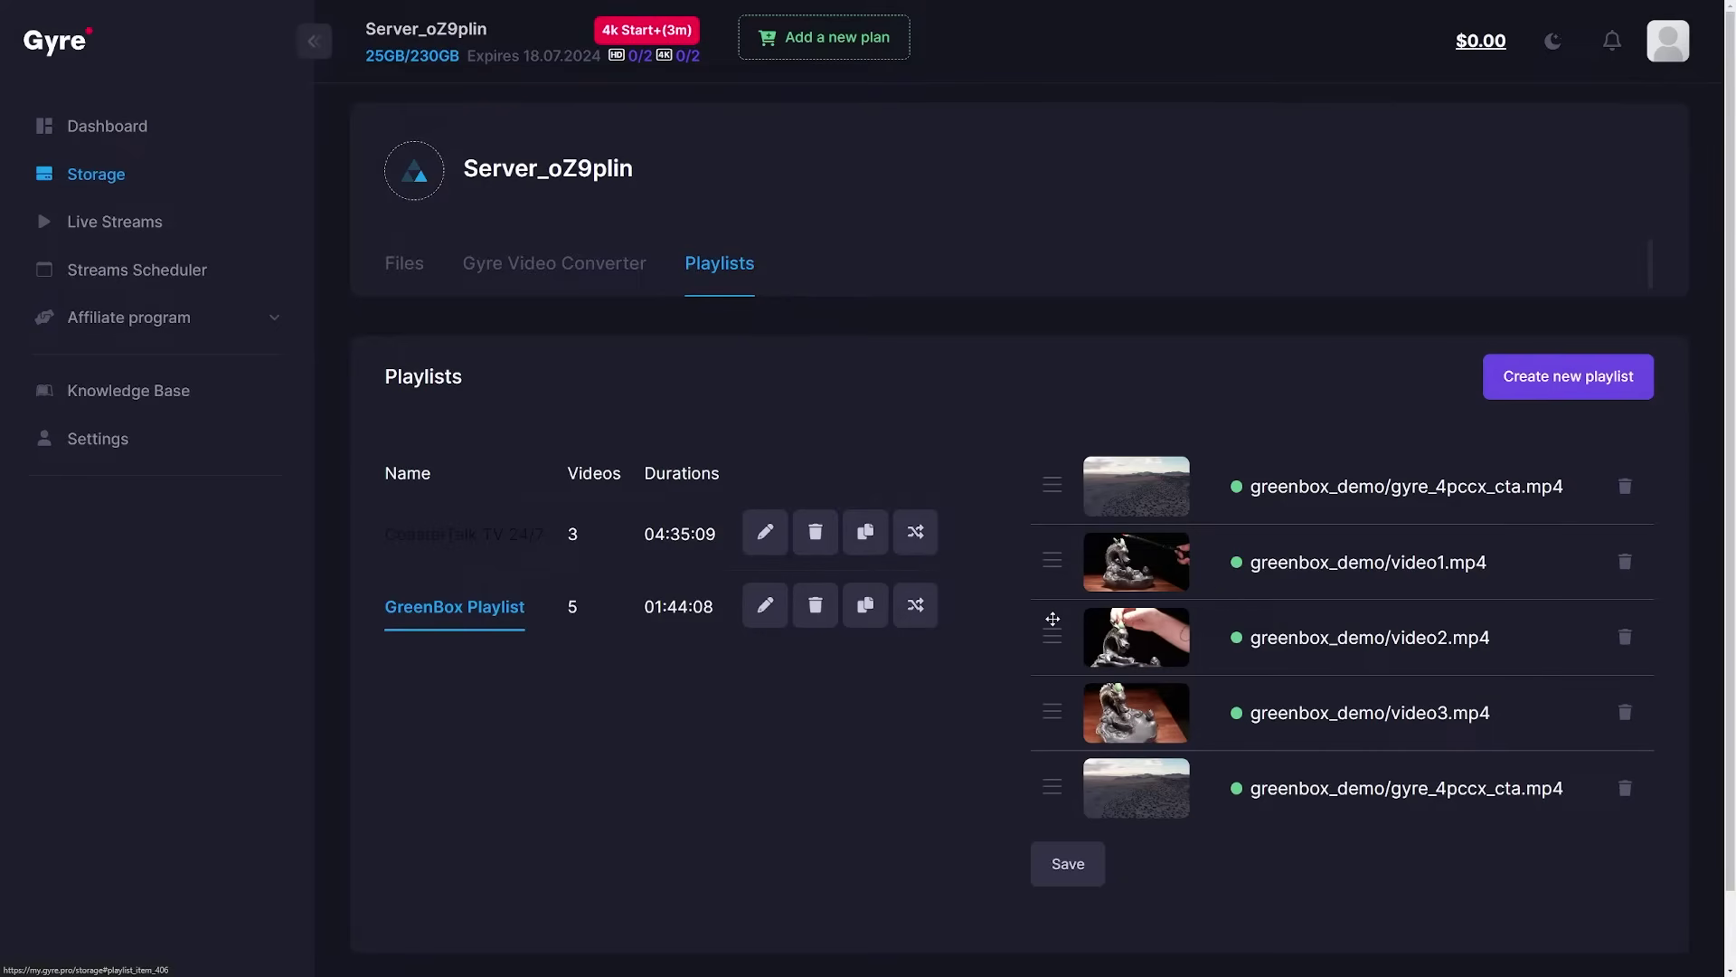
left_click_drag(1054, 798, 1051, 760)
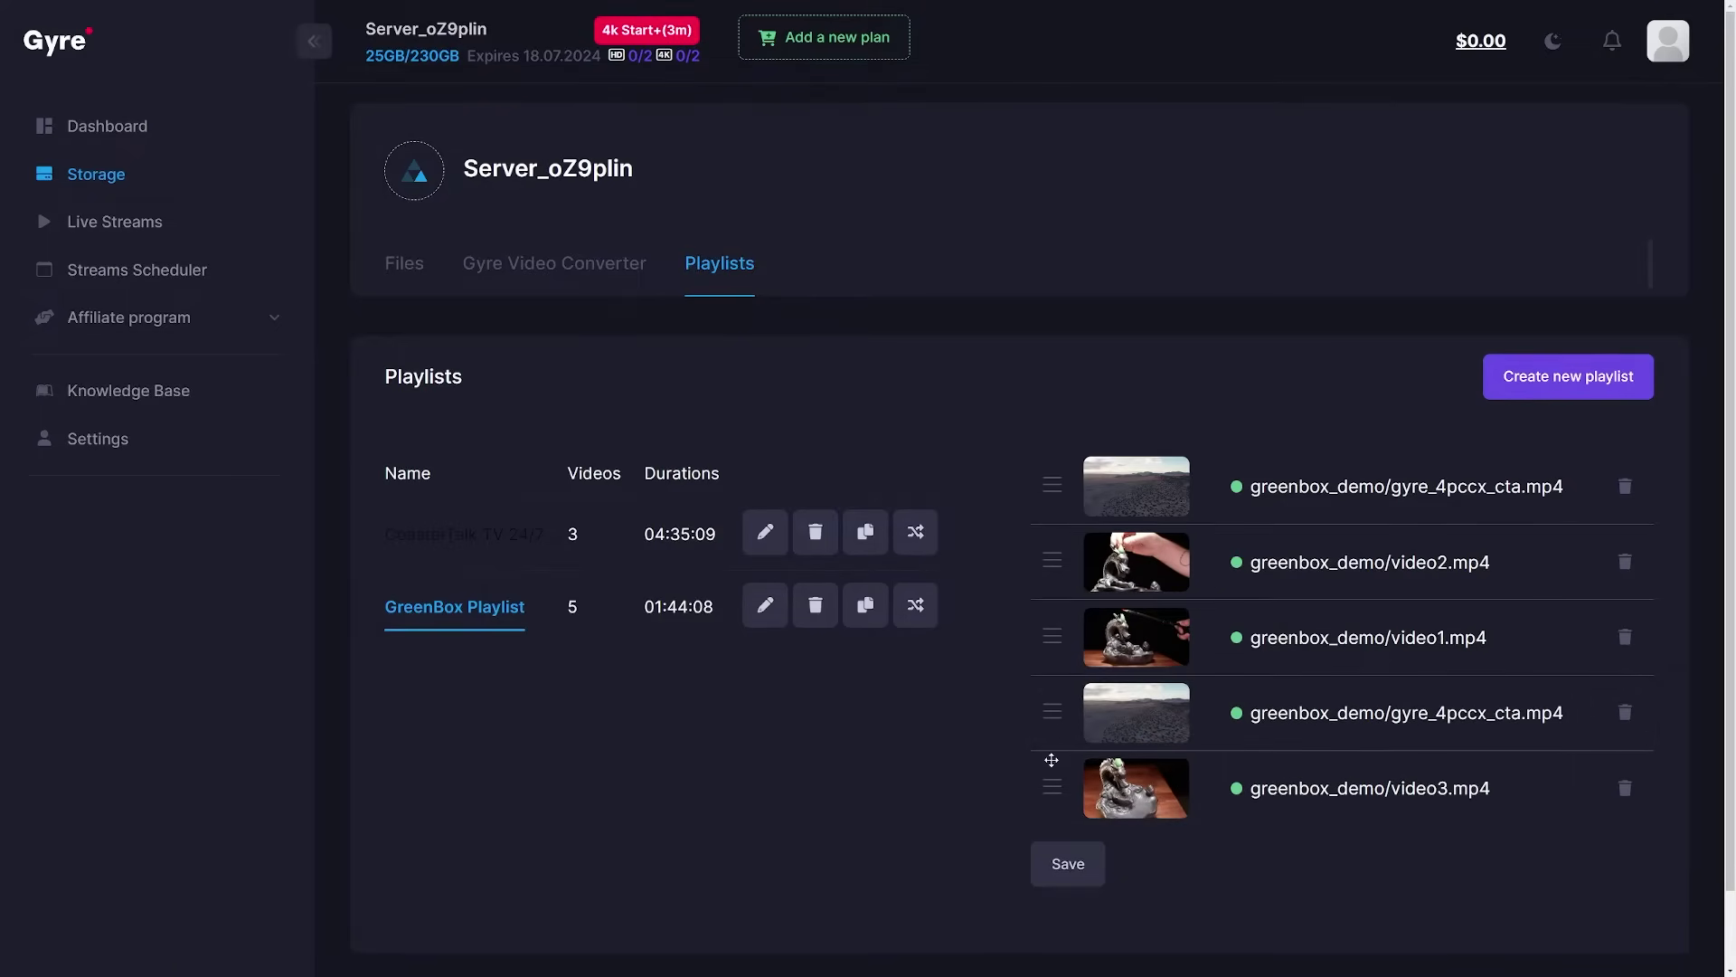
left_click(1060, 866)
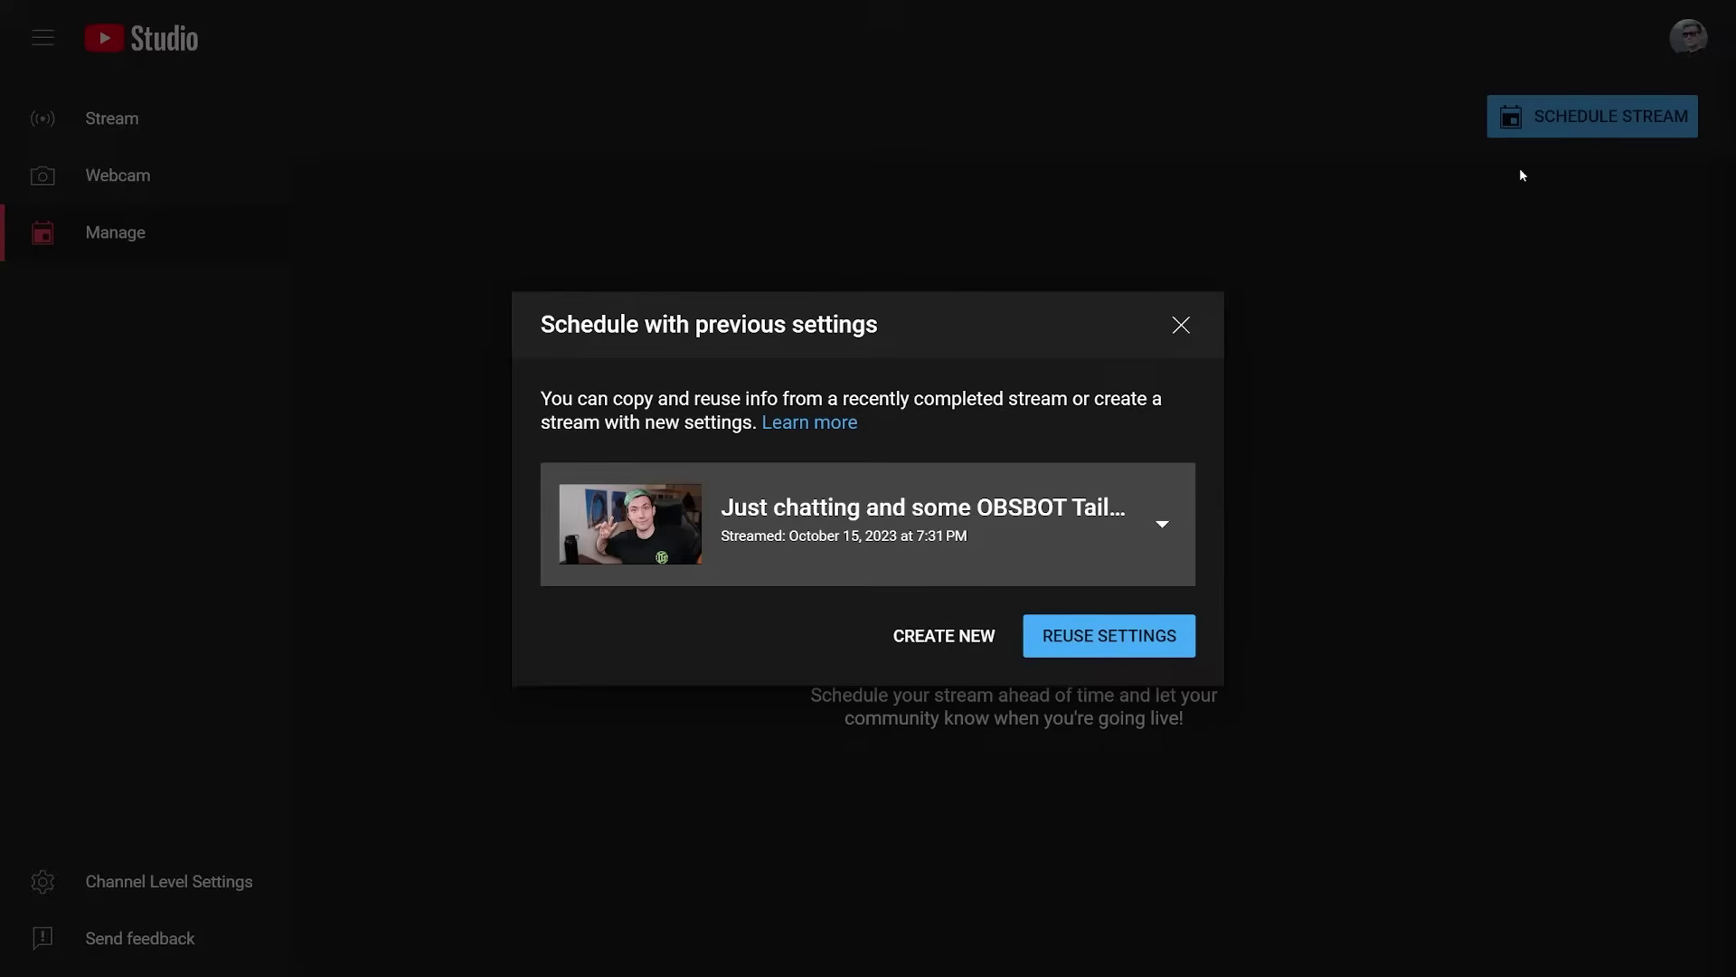
Create a new stream titled '24/7 Stream!' with description 'wow', using streaming software
left_click(923, 633)
type("24/")
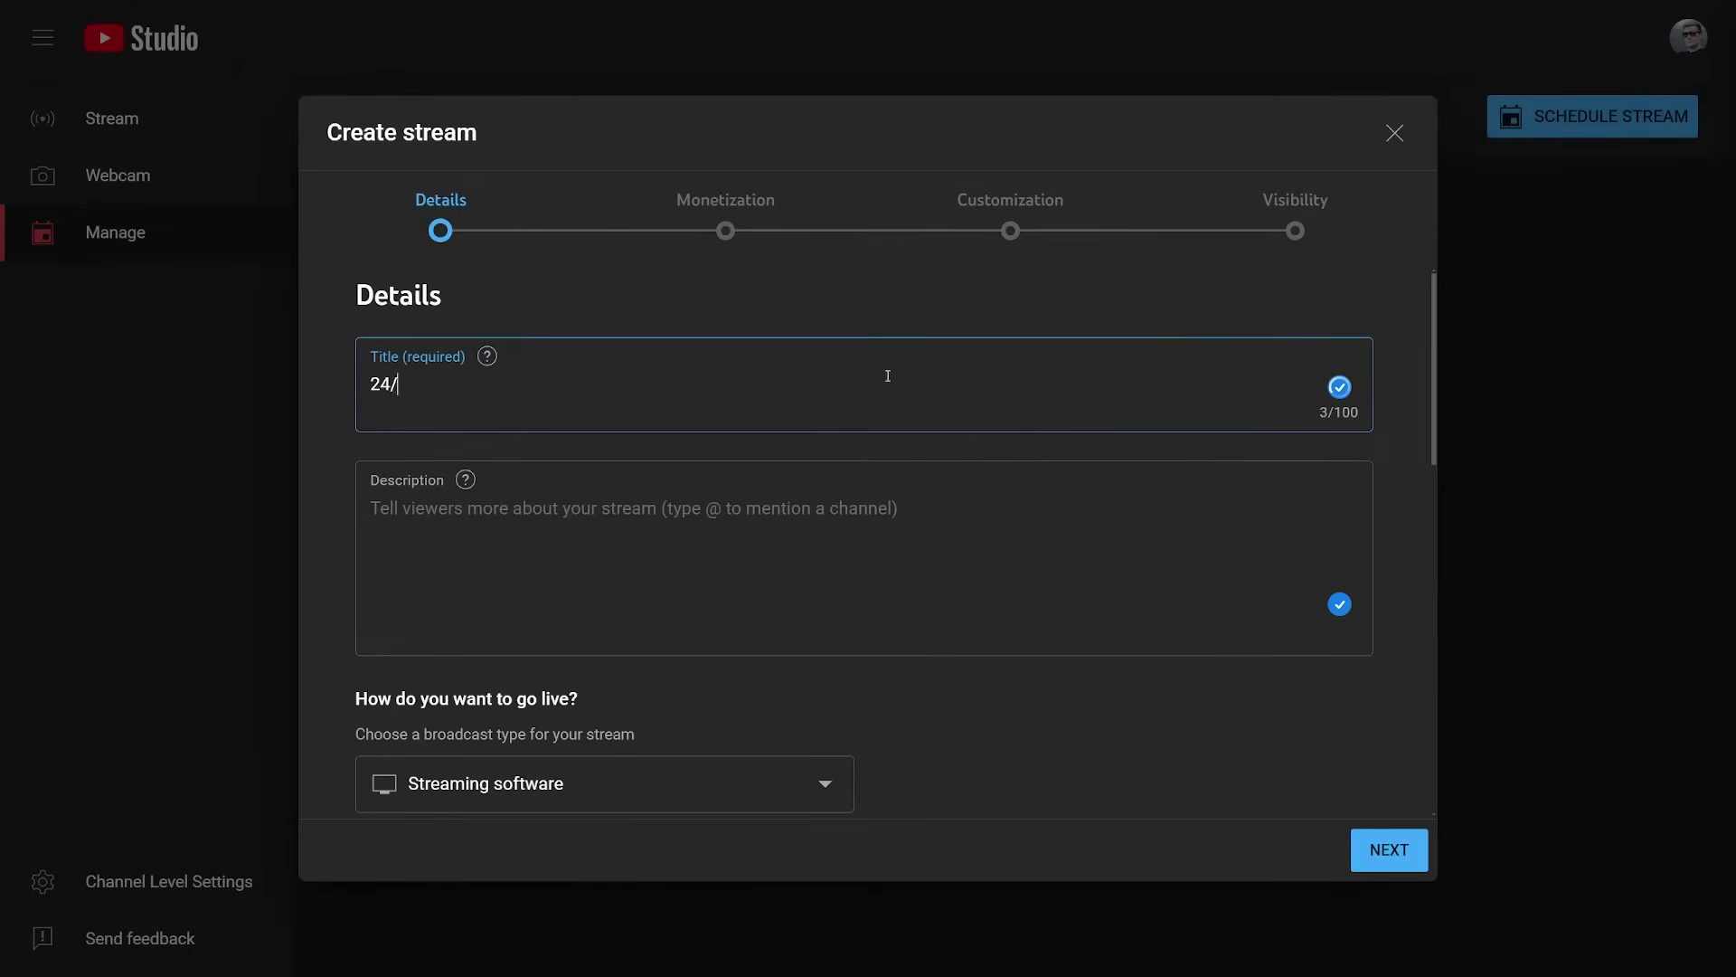
type("7 Stream!")
left_click(809, 555)
type("wow")
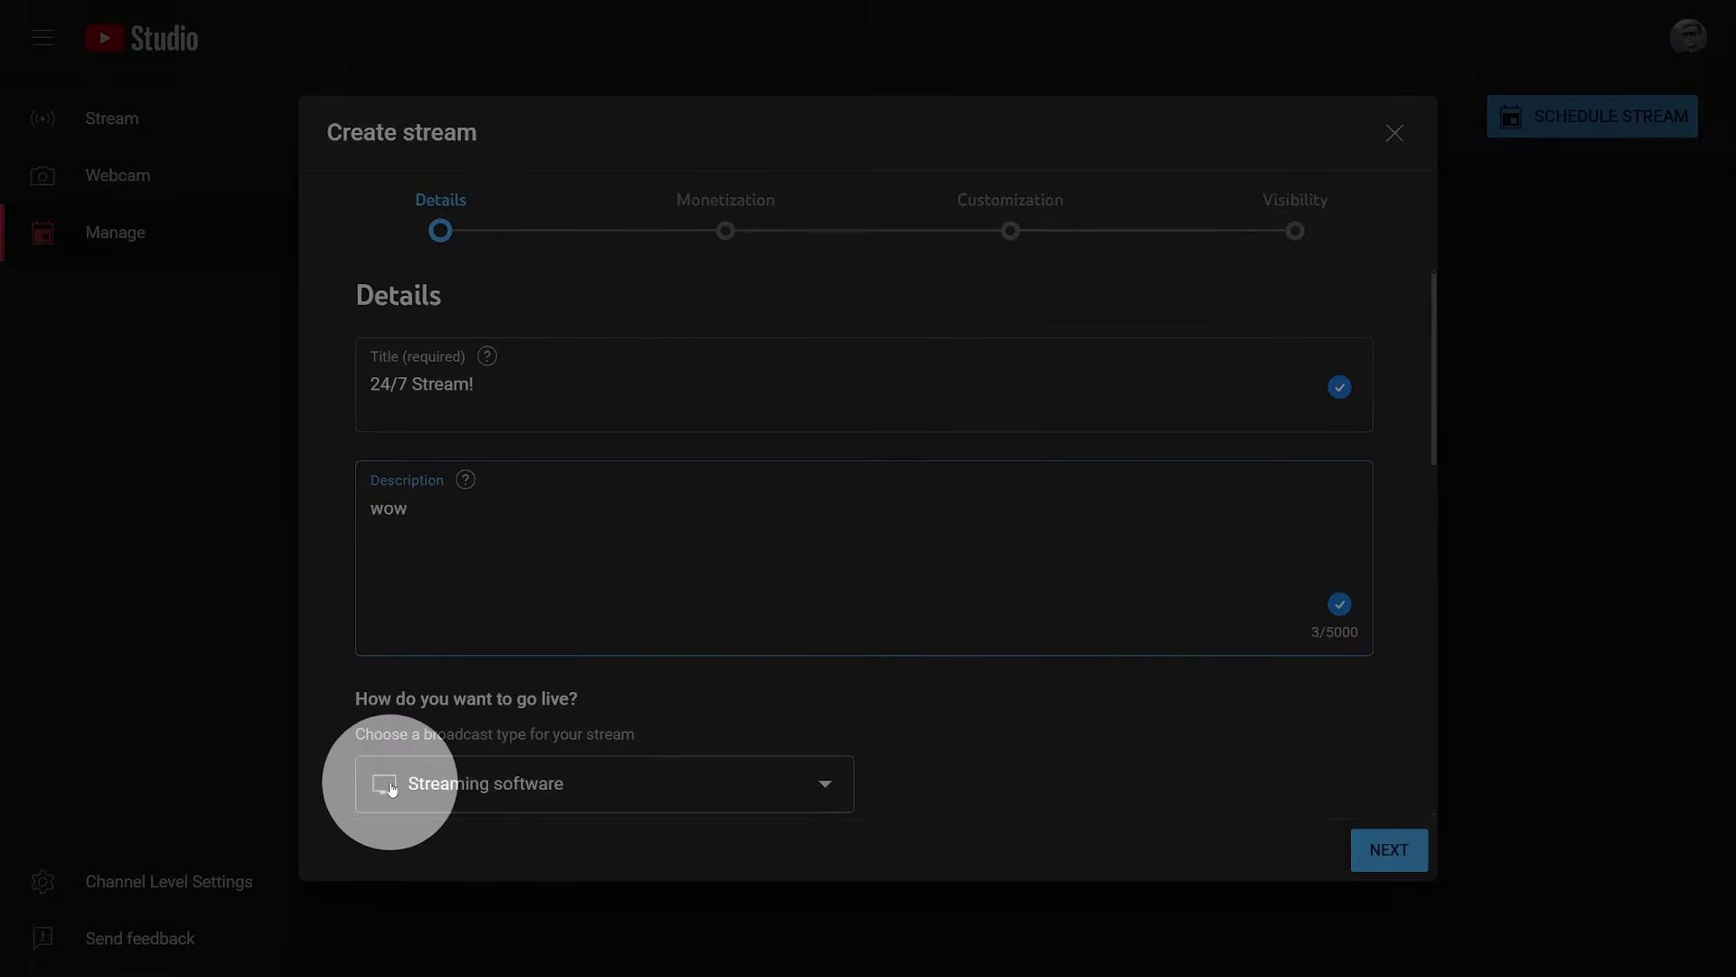
left_click(473, 787)
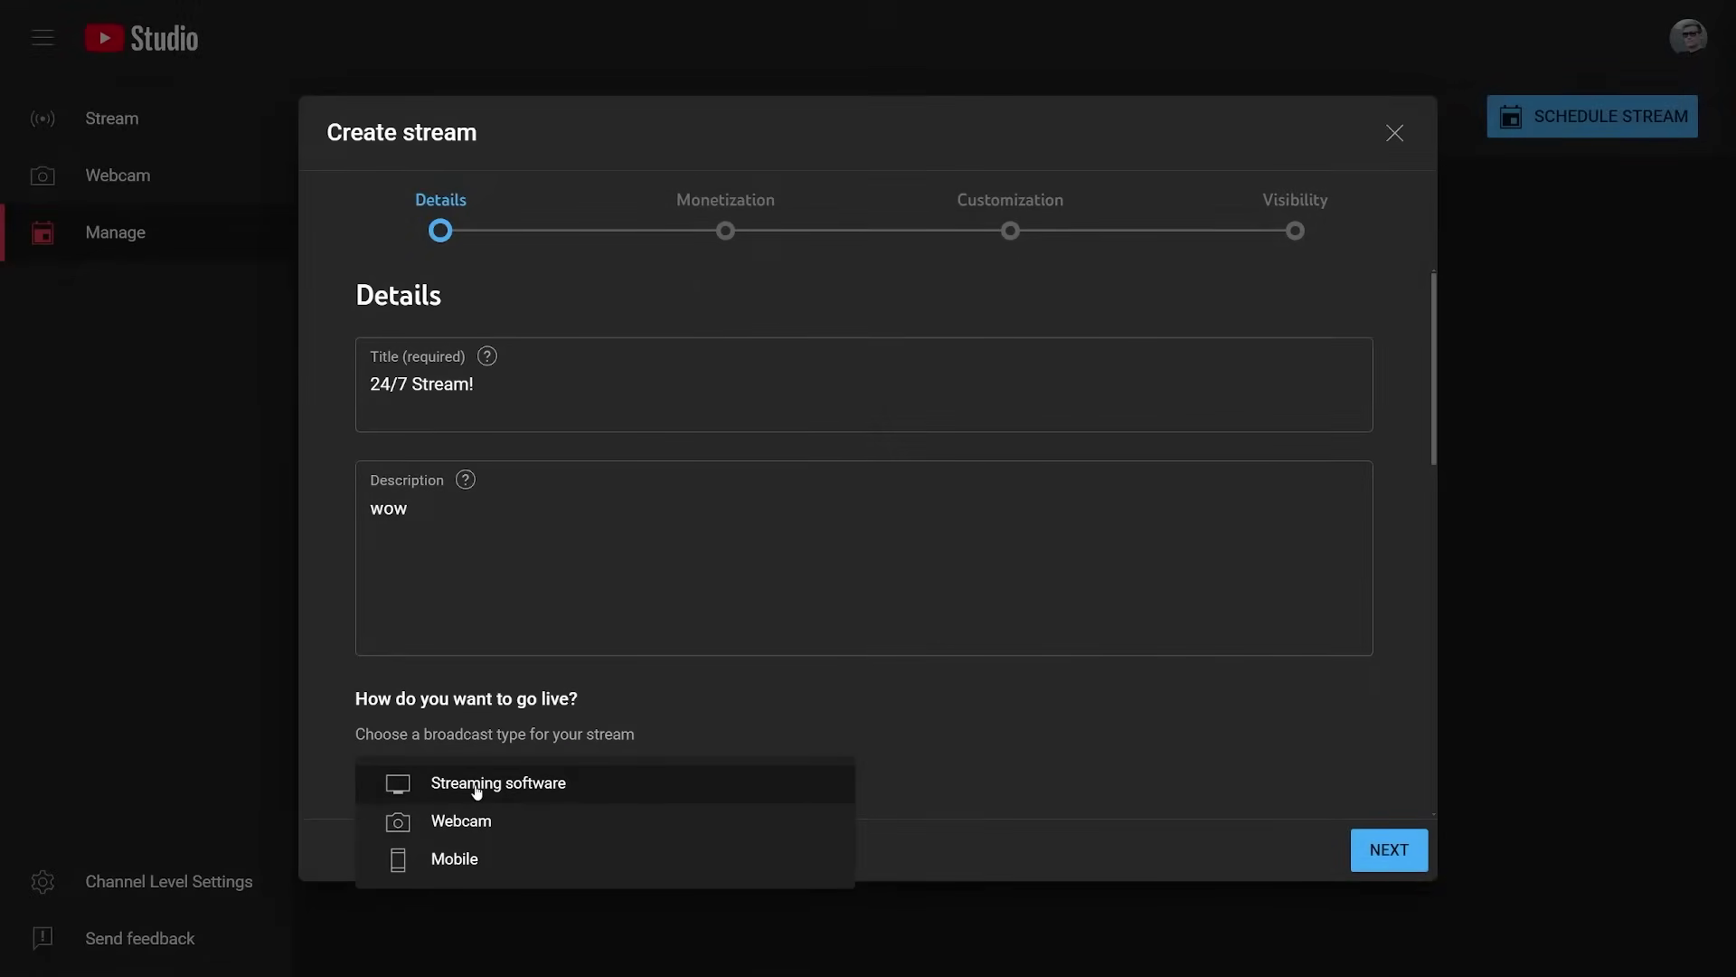
left_click(537, 792)
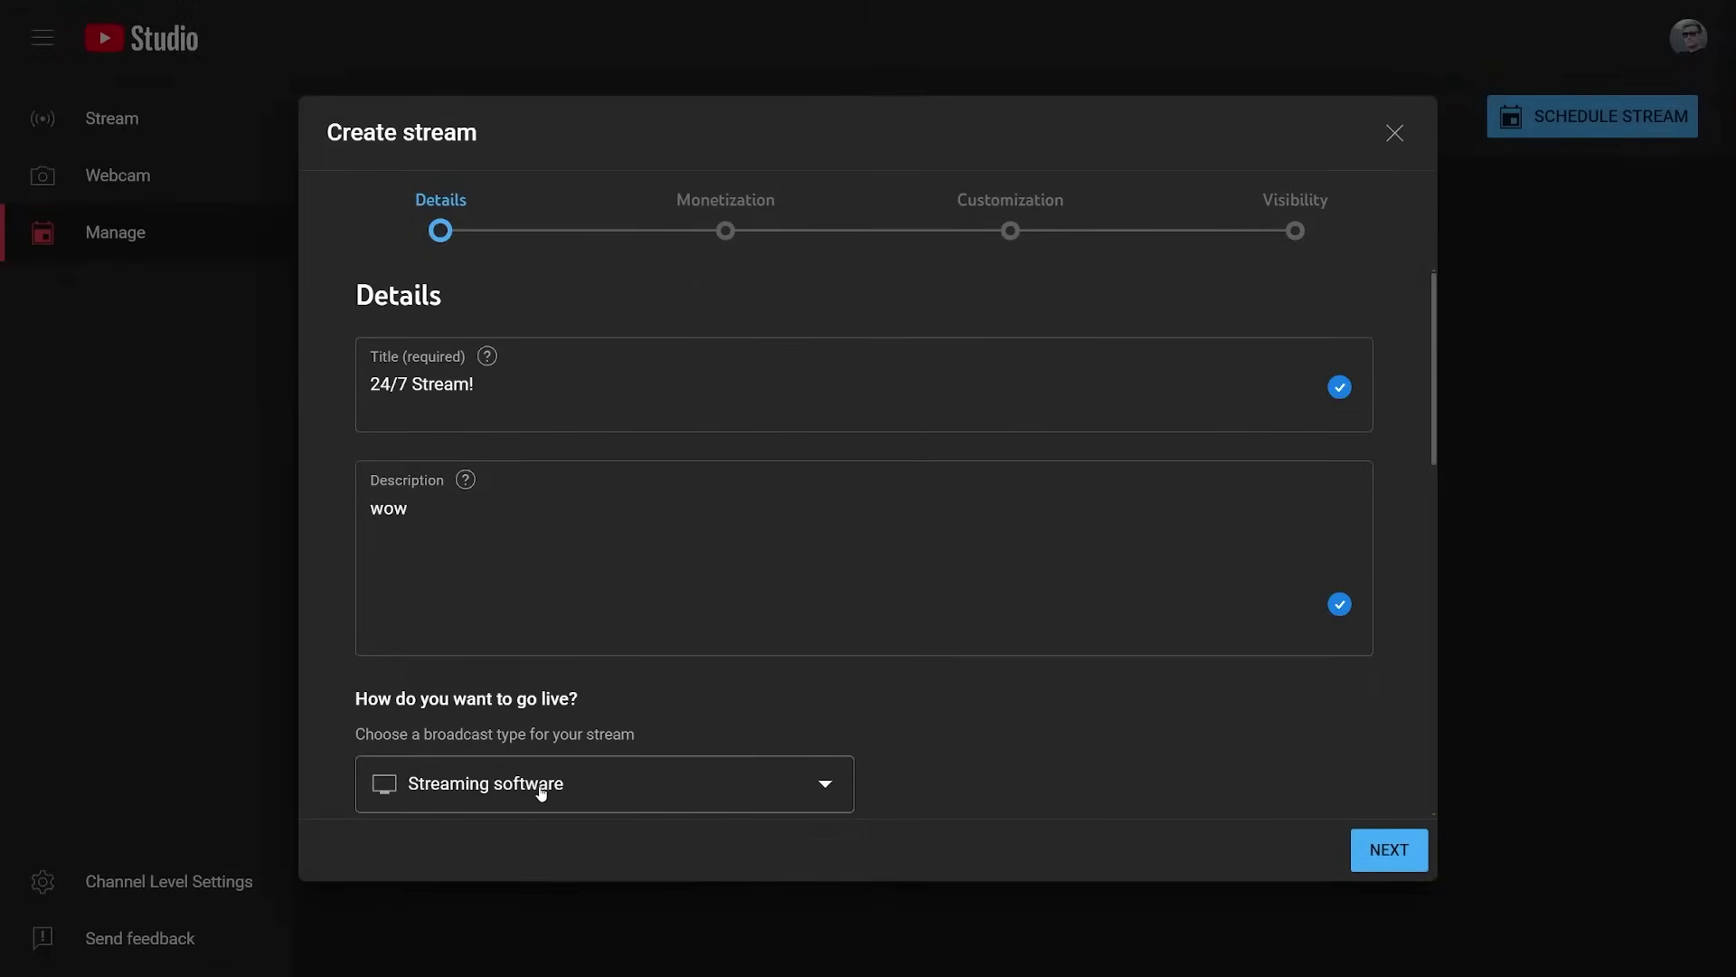
Schedule the stream to start Jun 23, 2024 at 11:45 PM and finish
left_click(1384, 850)
left_click(1384, 861)
left_click(1384, 861)
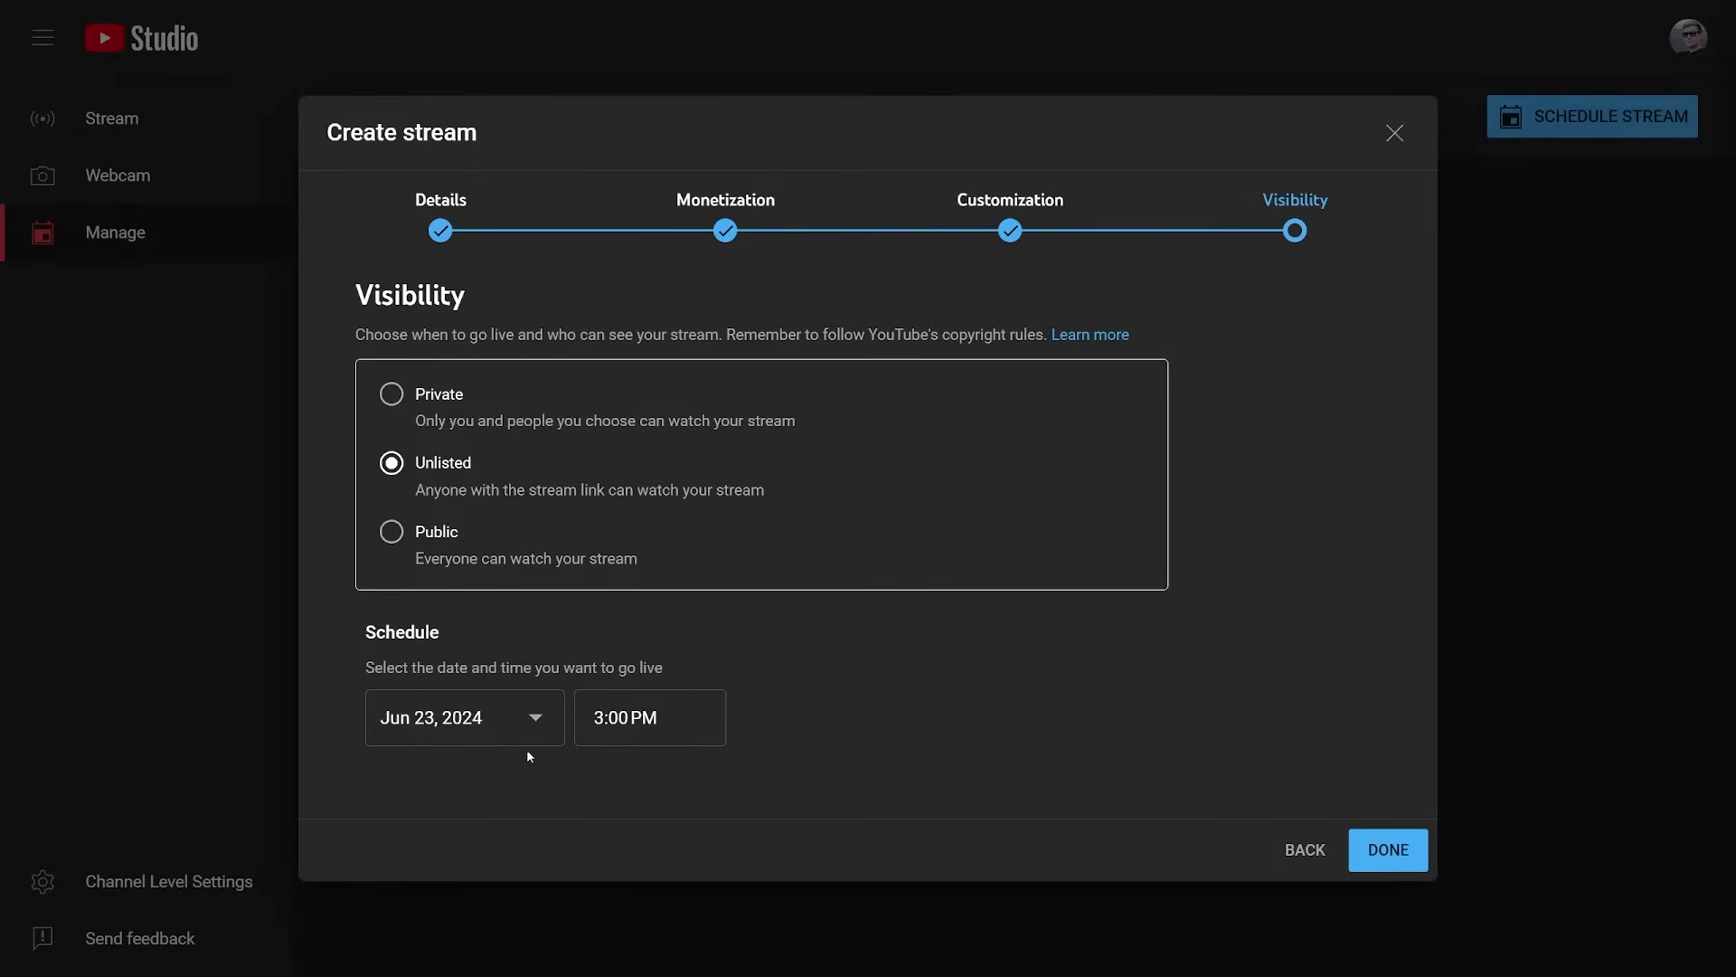
left_click(624, 731)
scroll(644, 615, "down", 10)
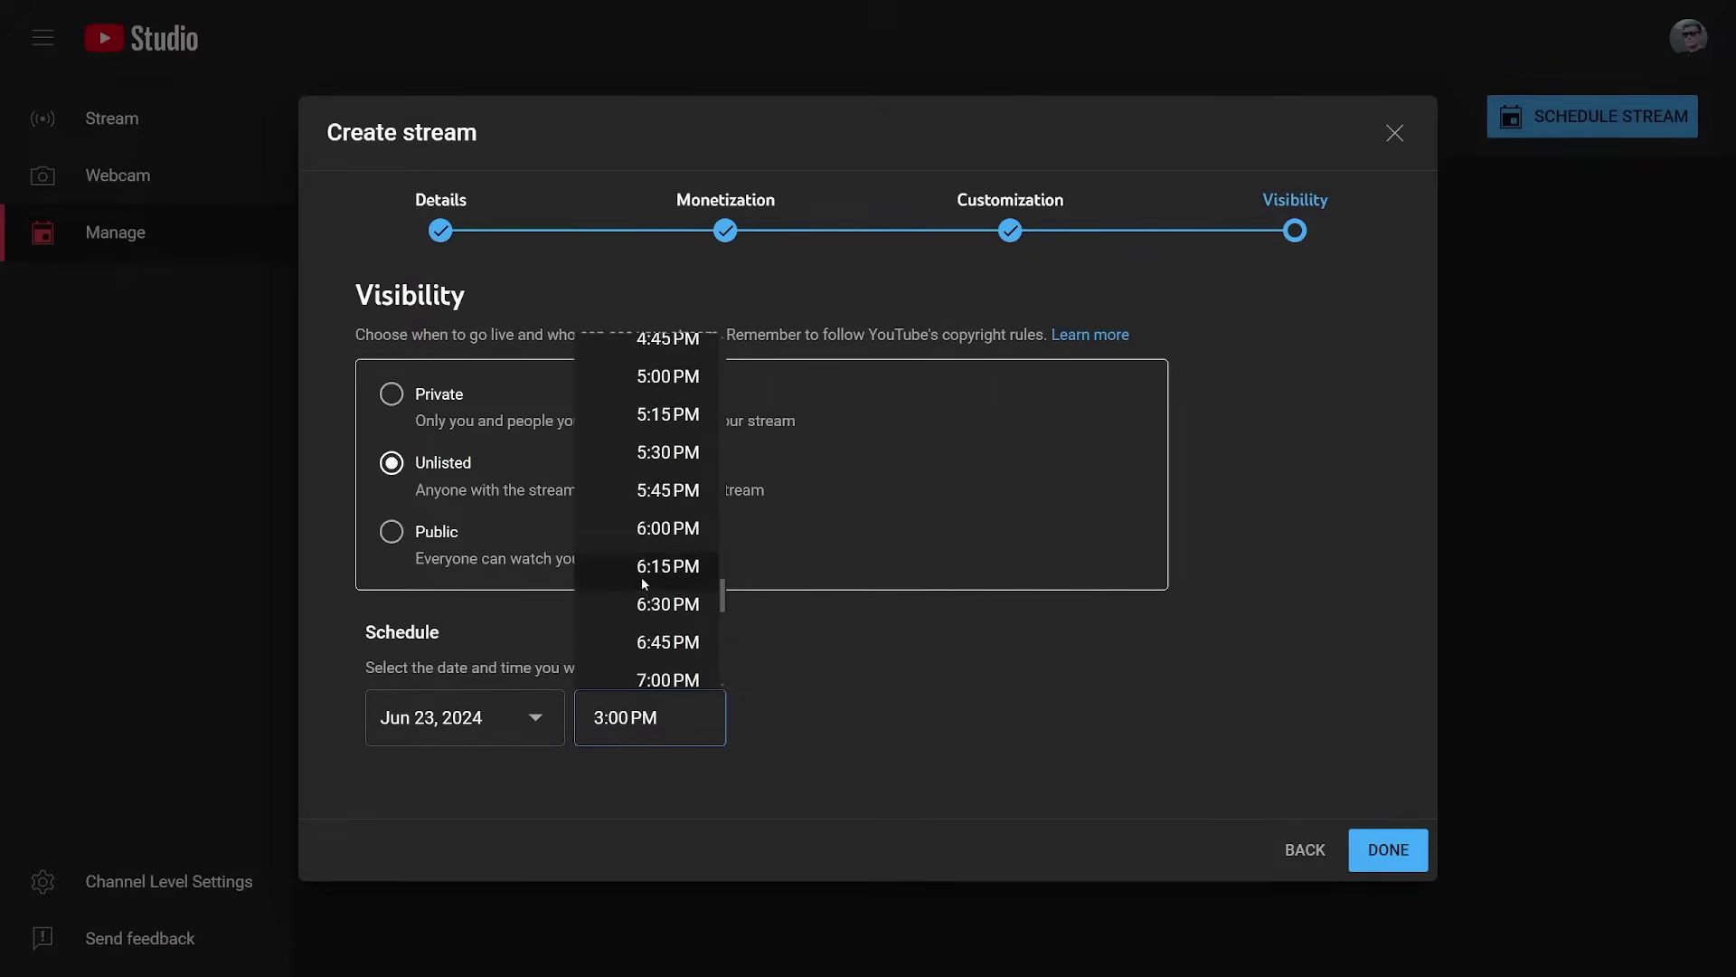
left_click(644, 653)
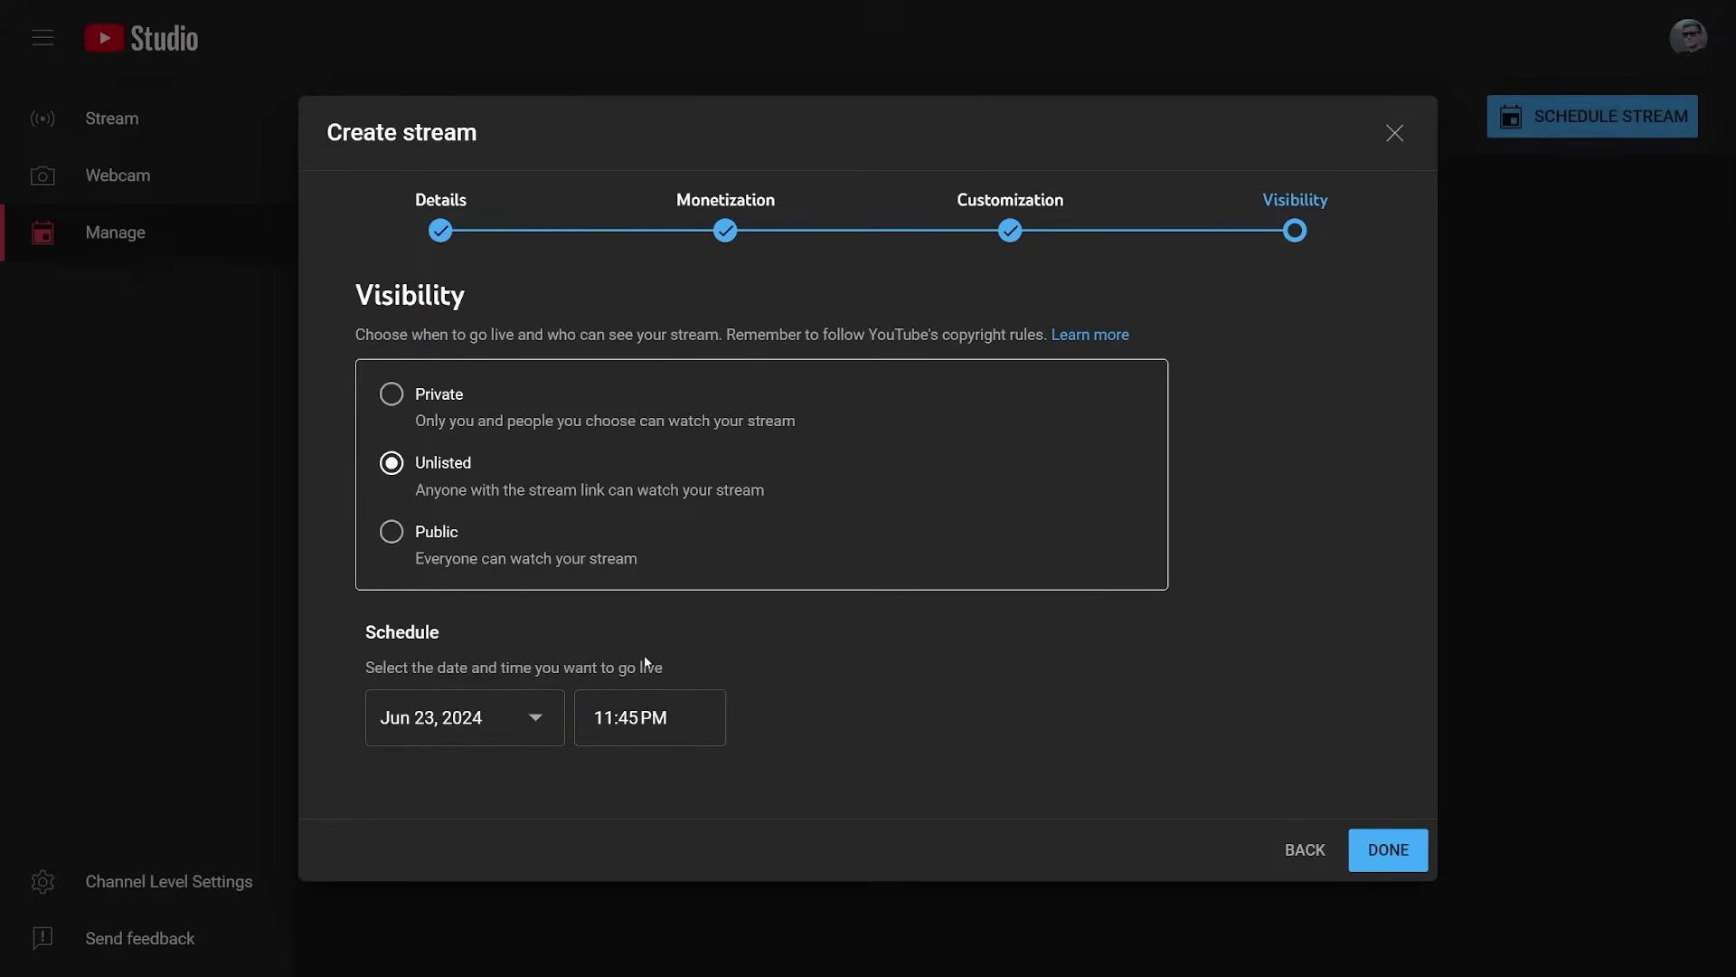
left_click(1390, 850)
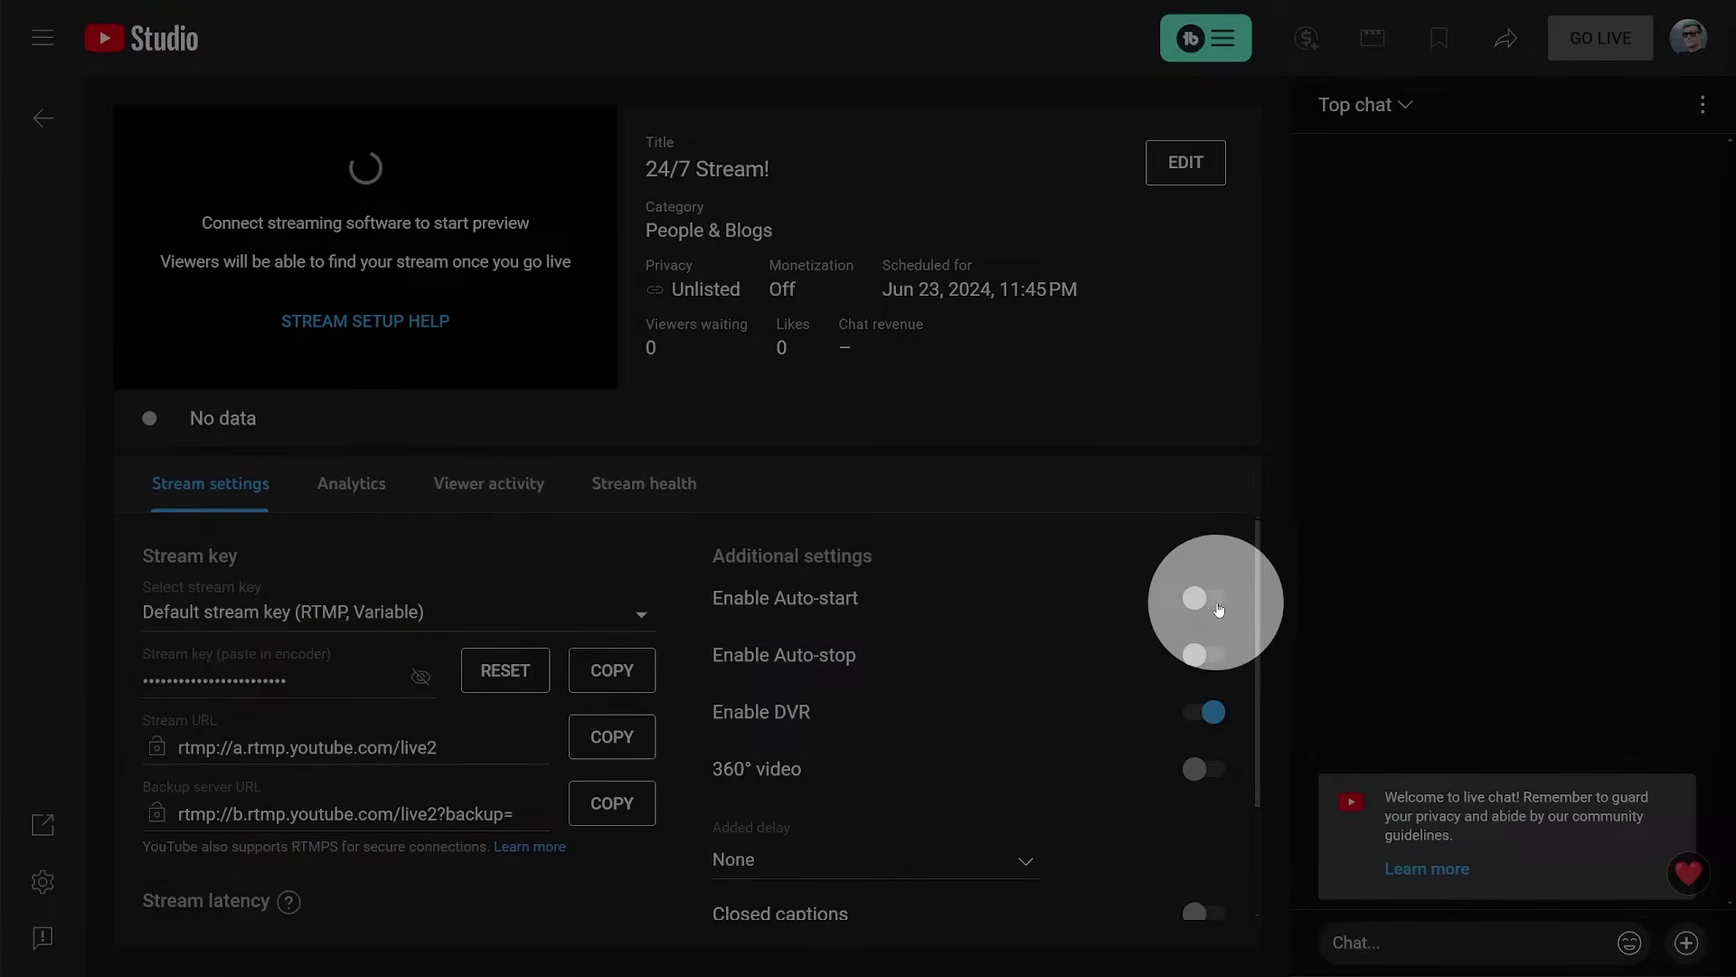
Enable and confirm both Auto-start and Auto-stop for the 24/7 Stream! broadcast
left_click(1202, 599)
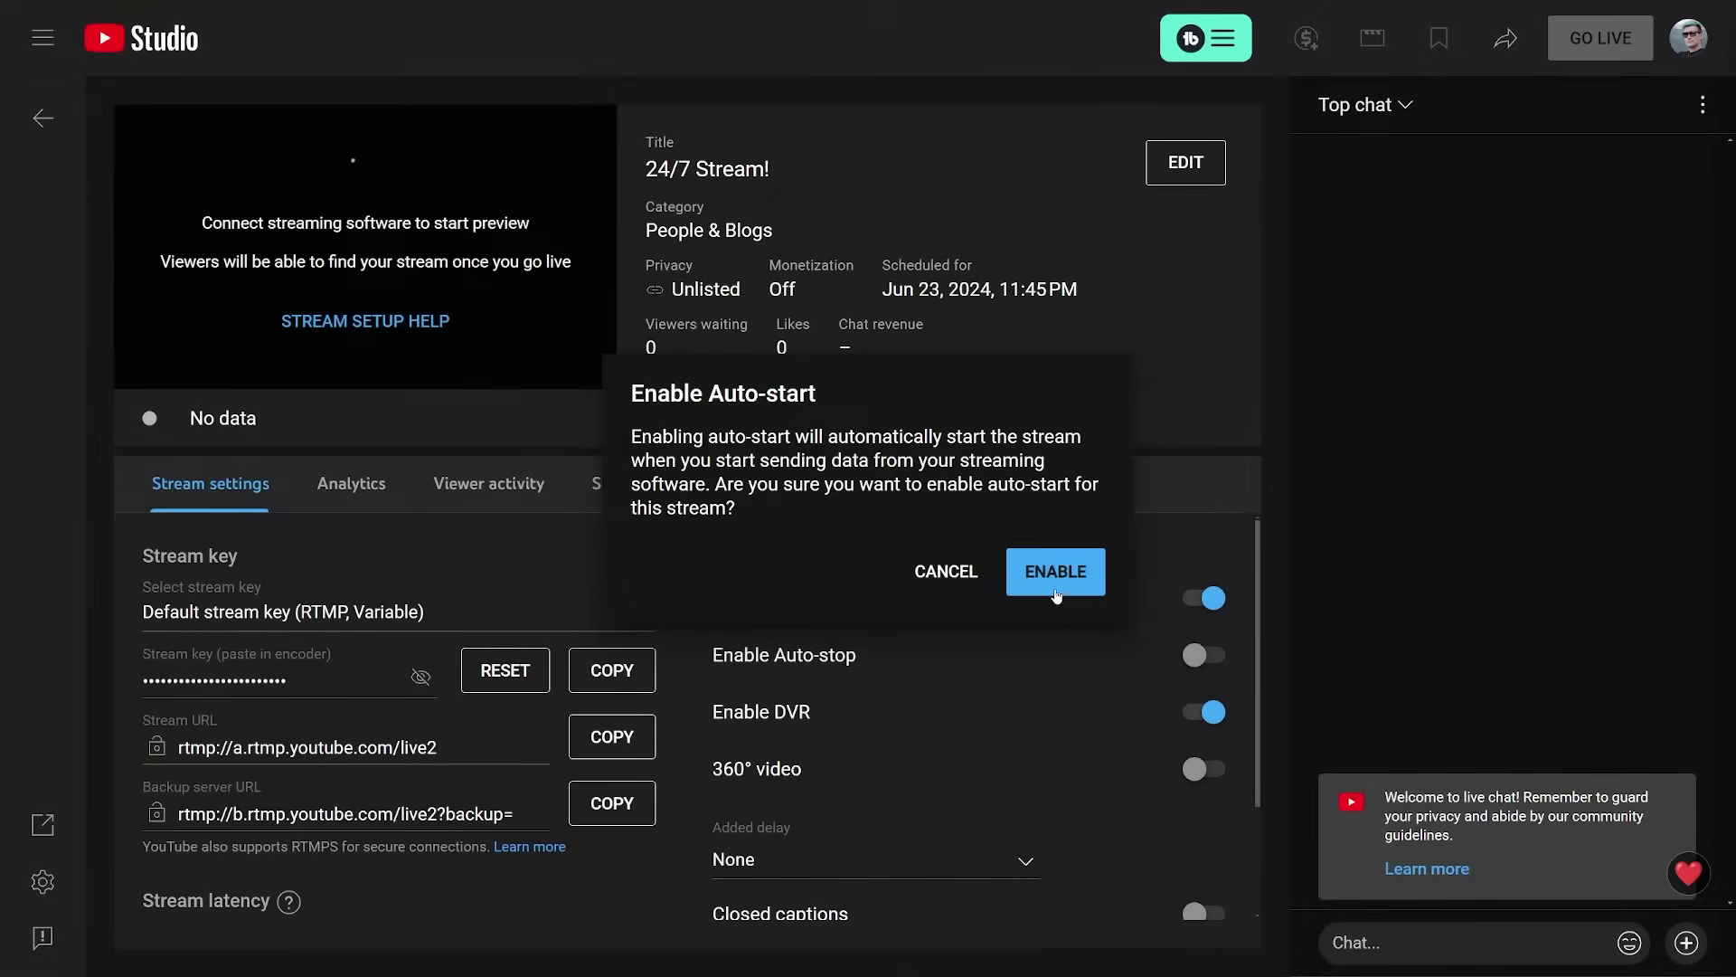
left_click(1056, 592)
left_click(1198, 654)
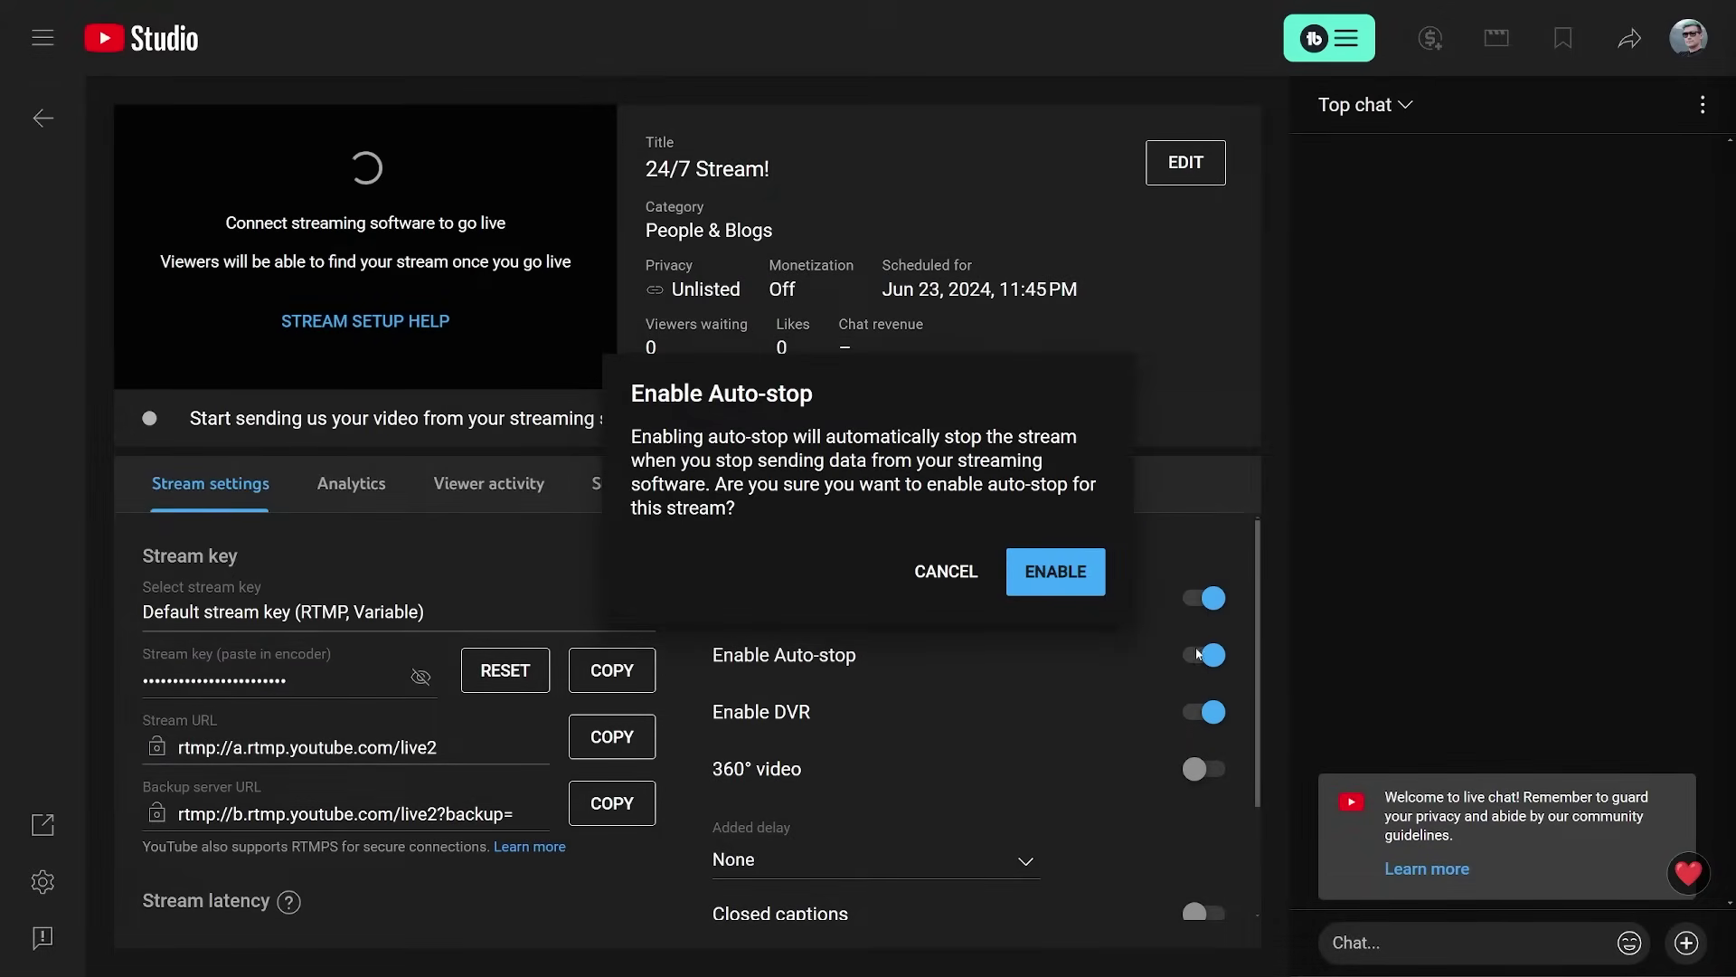
left_click(1056, 579)
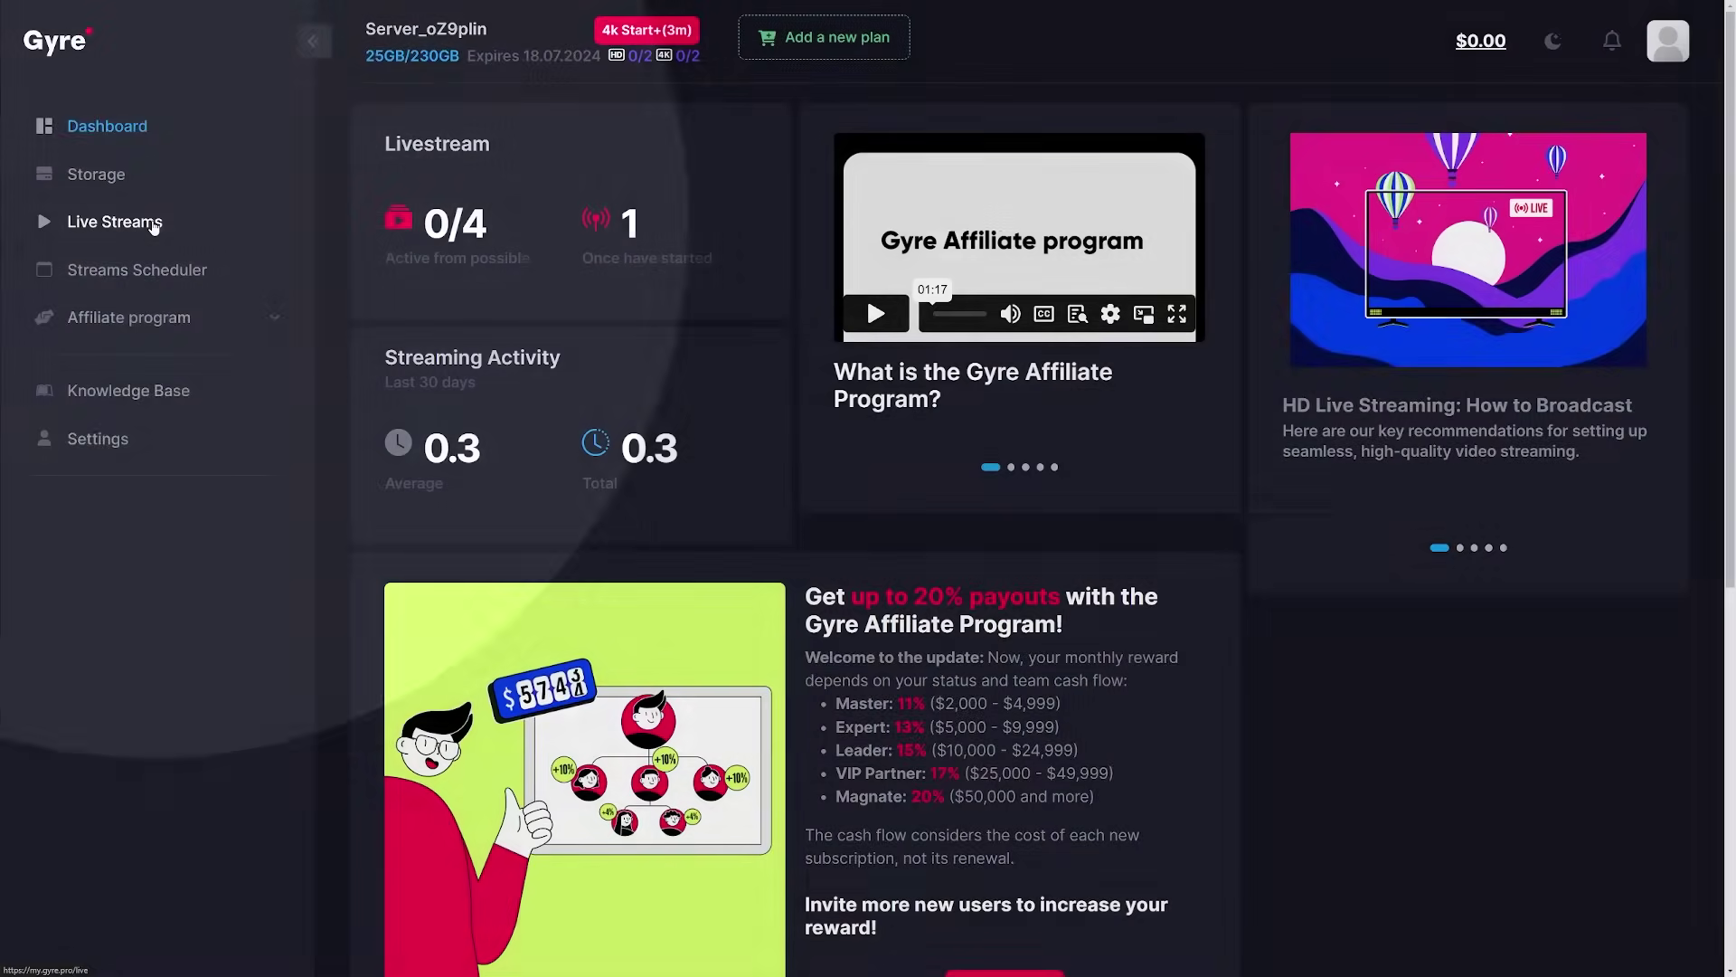
Add a new YouTube stream titled 'GreenBox Stream 1' in Live Streams
left_click(153, 227)
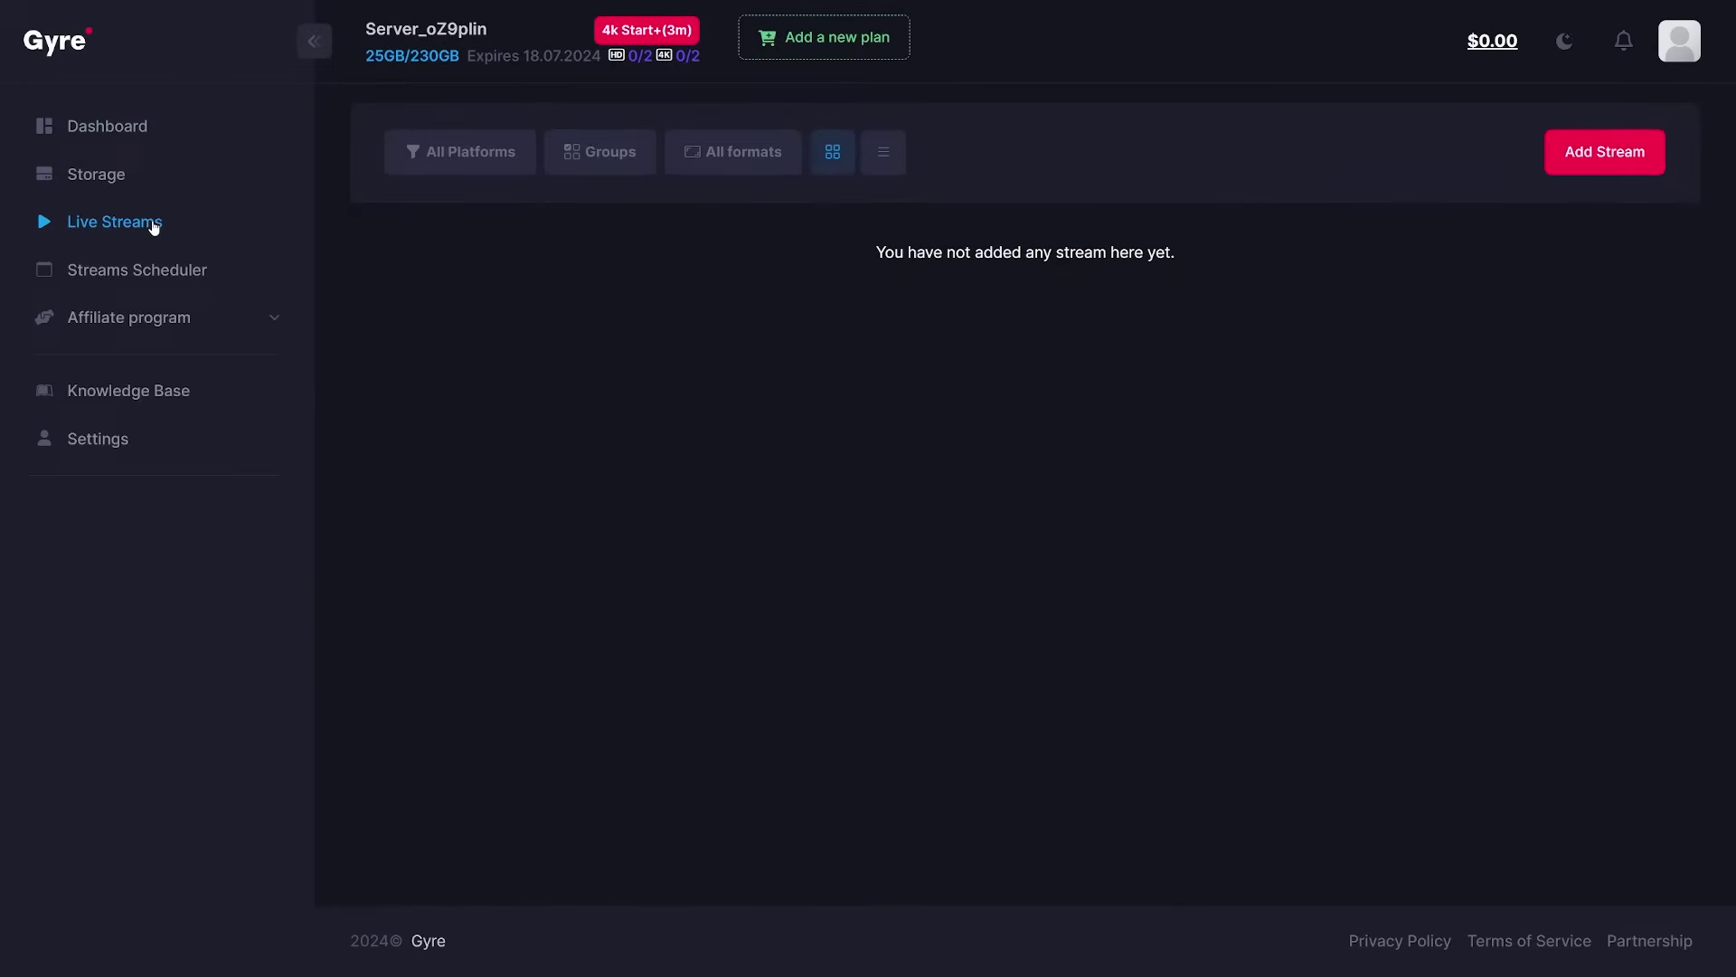
left_click(1595, 162)
type("GreenBox Stream")
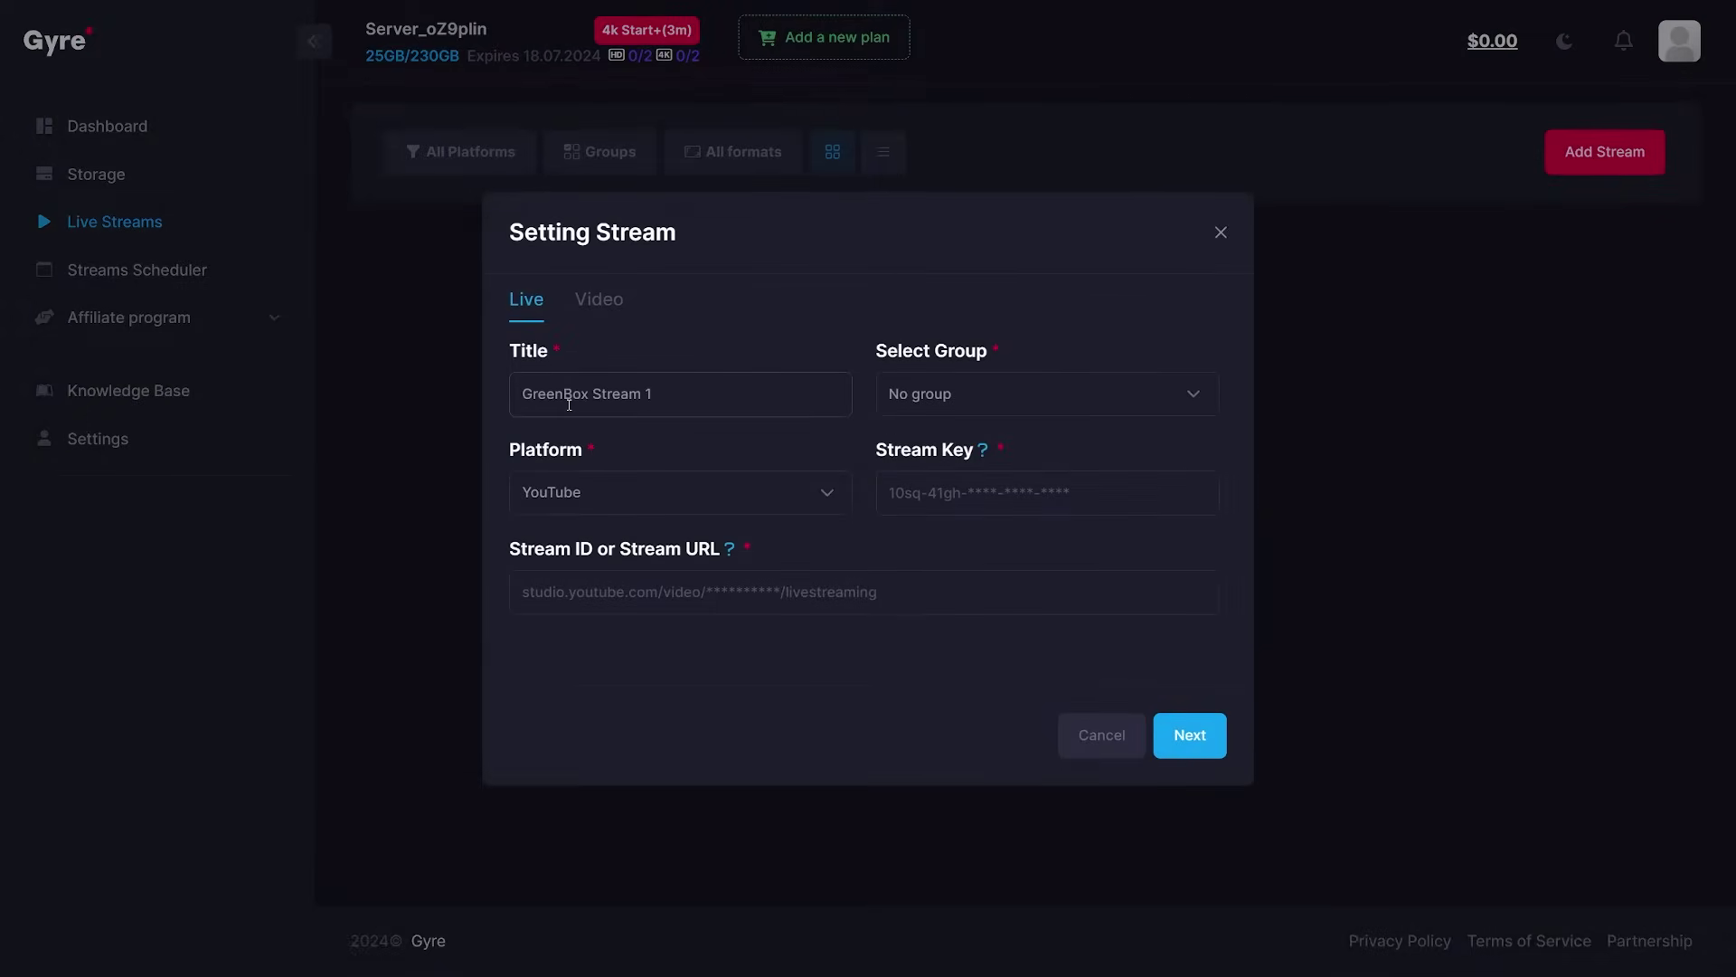
type(" 1")
left_click(569, 491)
left_click(568, 496)
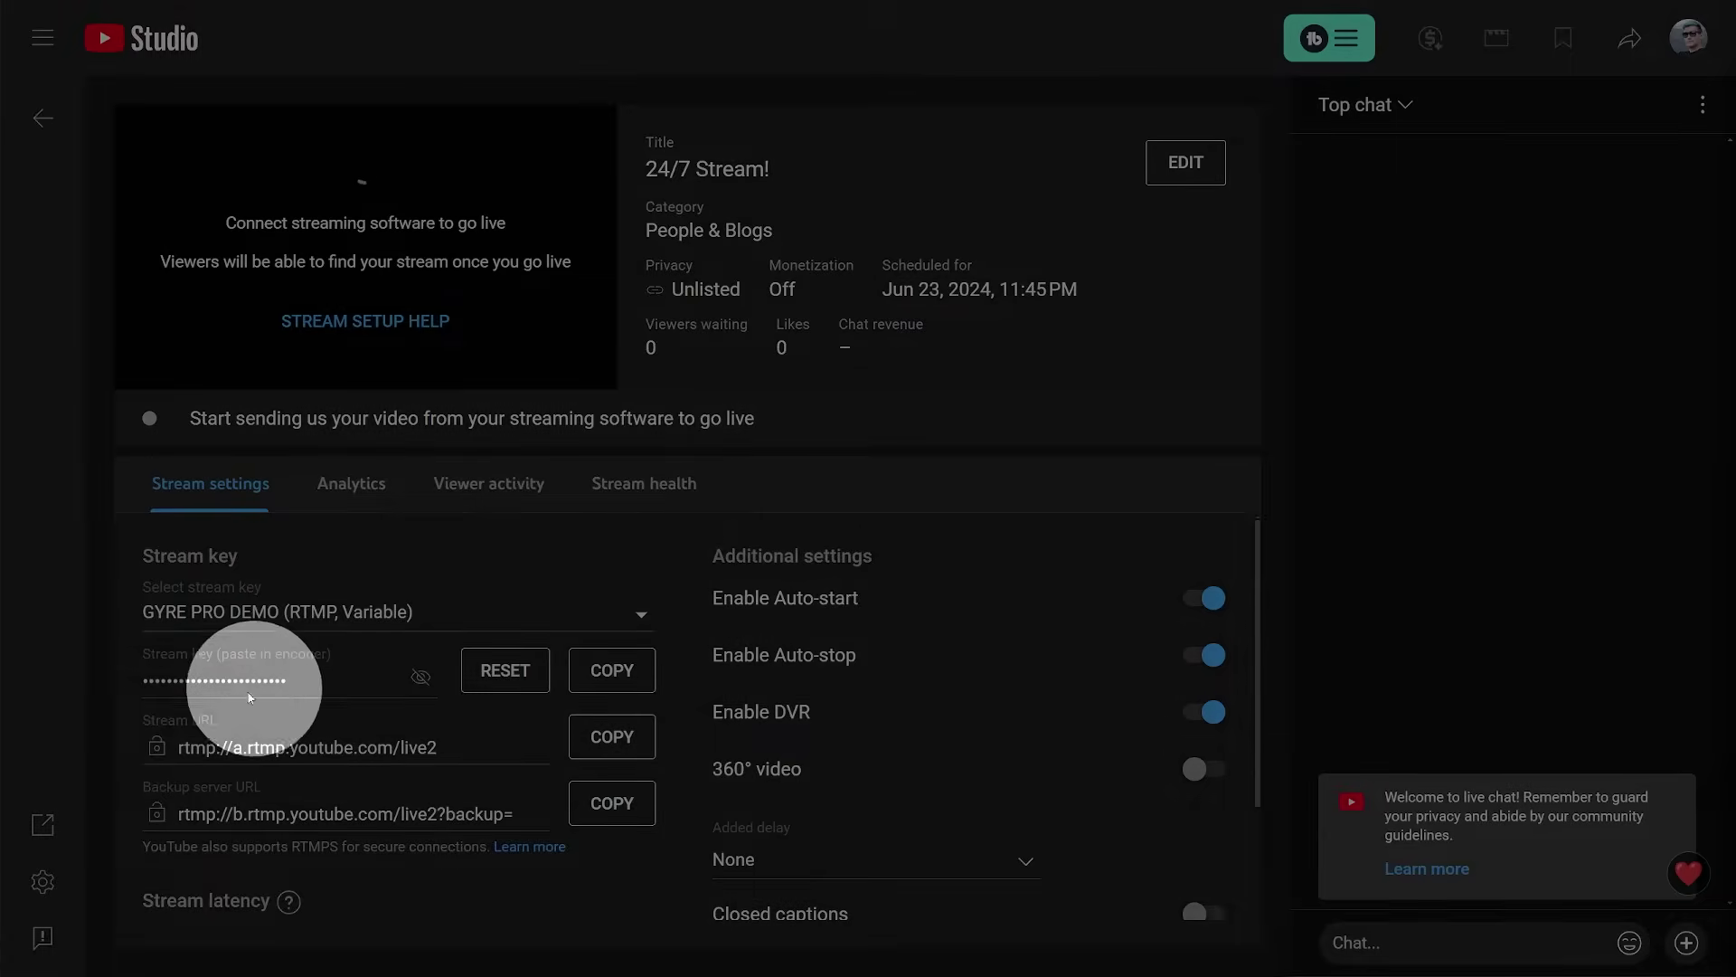
Paste the YouTube stream key and the Studio stream page URL into the stream settings
left_click(610, 670)
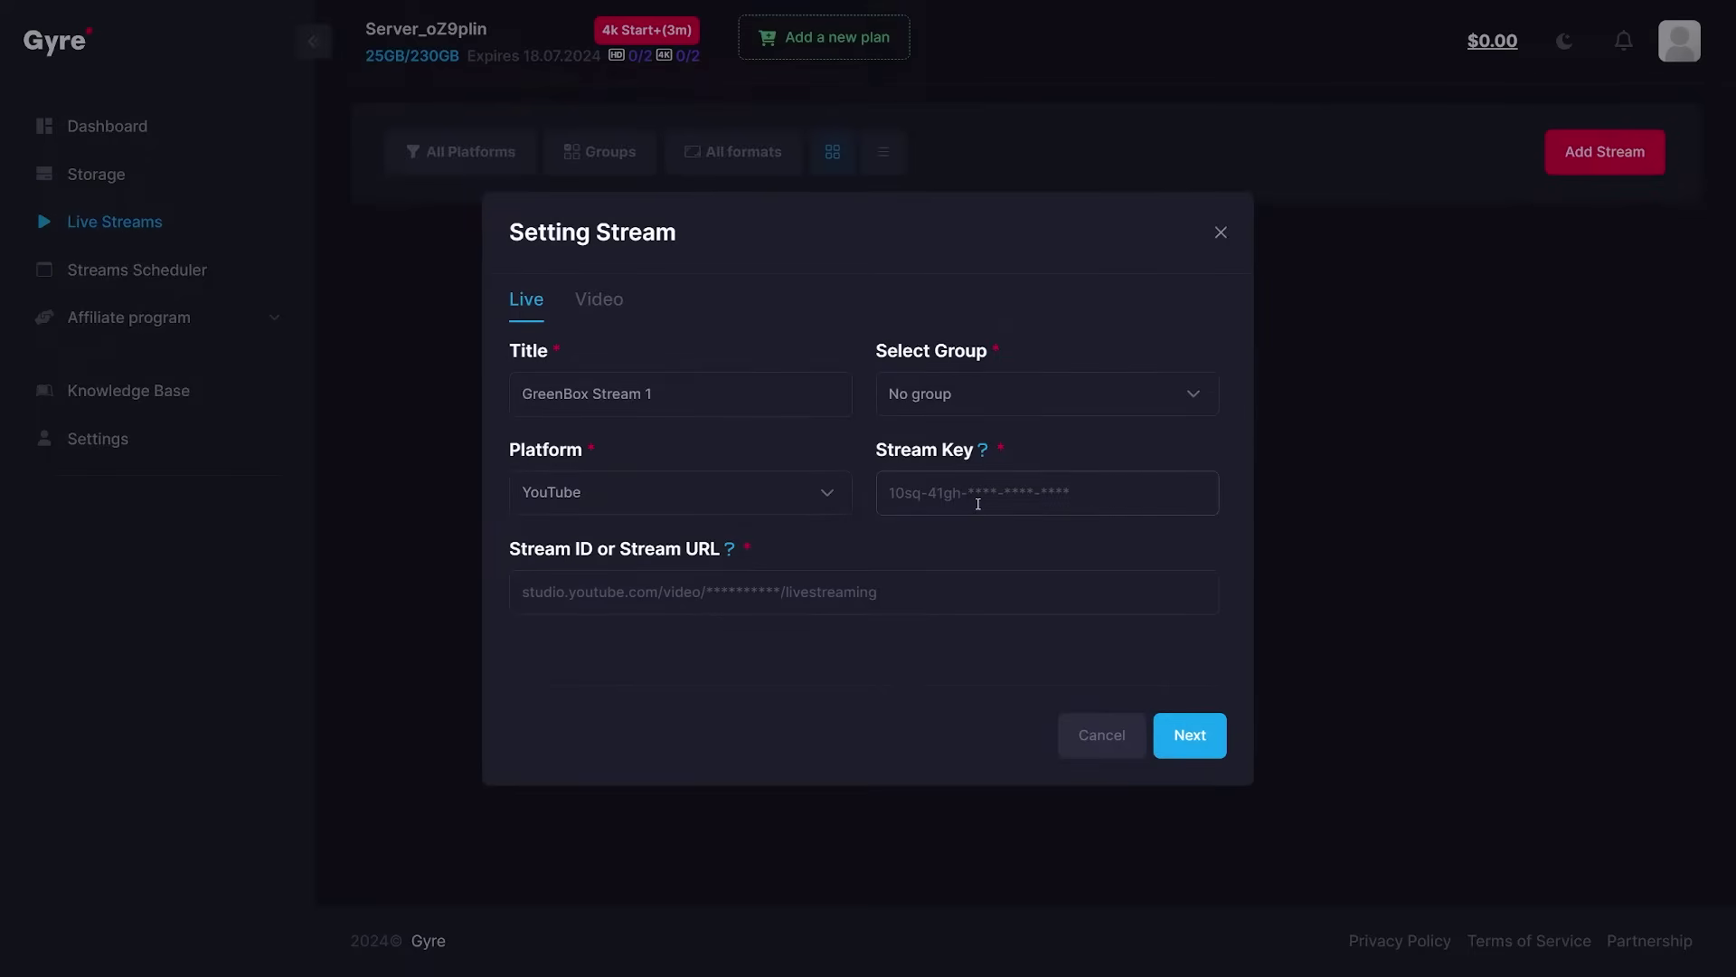
key("ctrl+v")
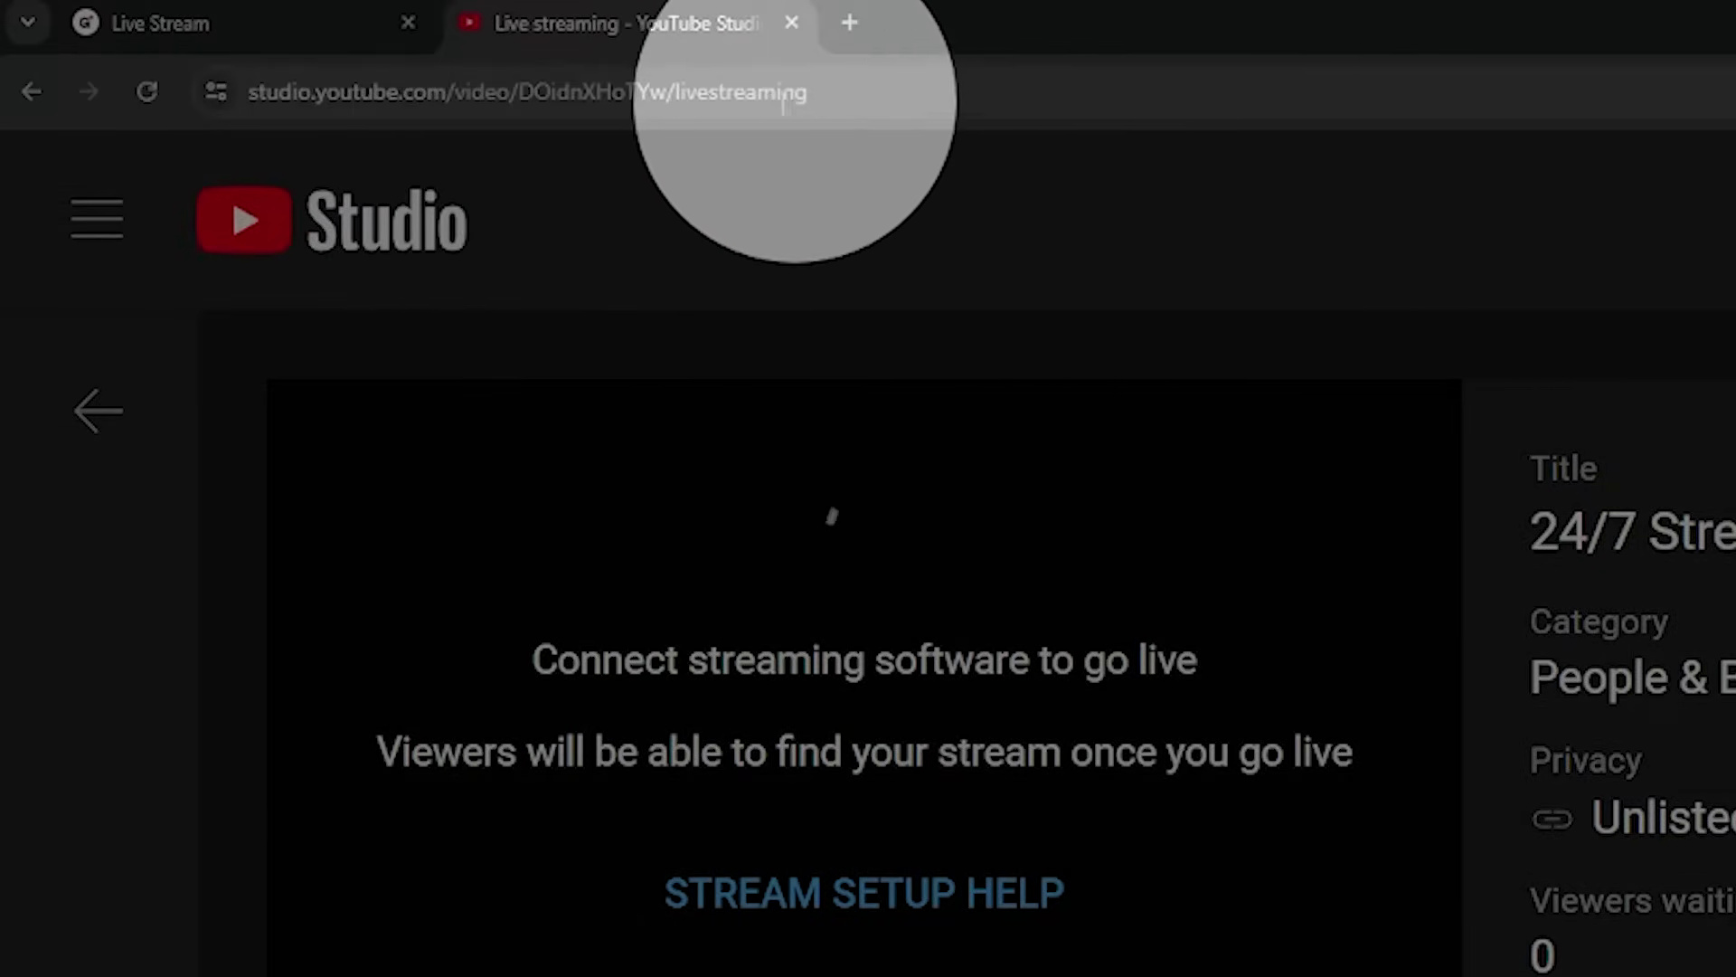
left_click(308, 91)
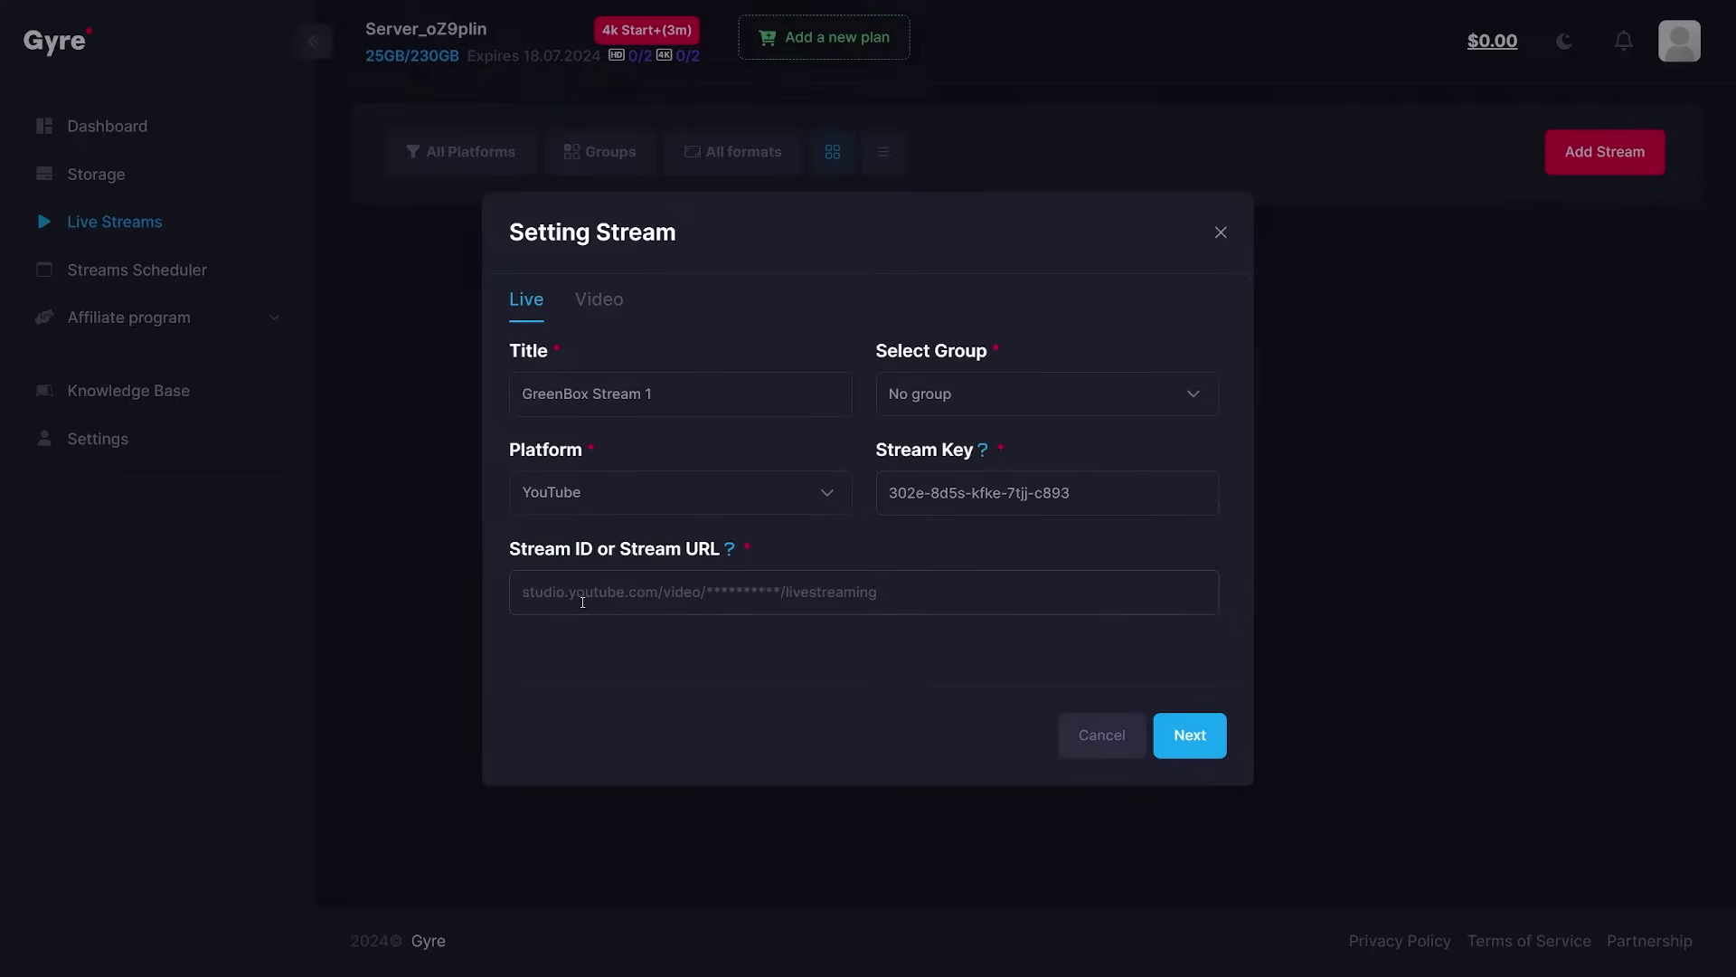
key("ctrl+v")
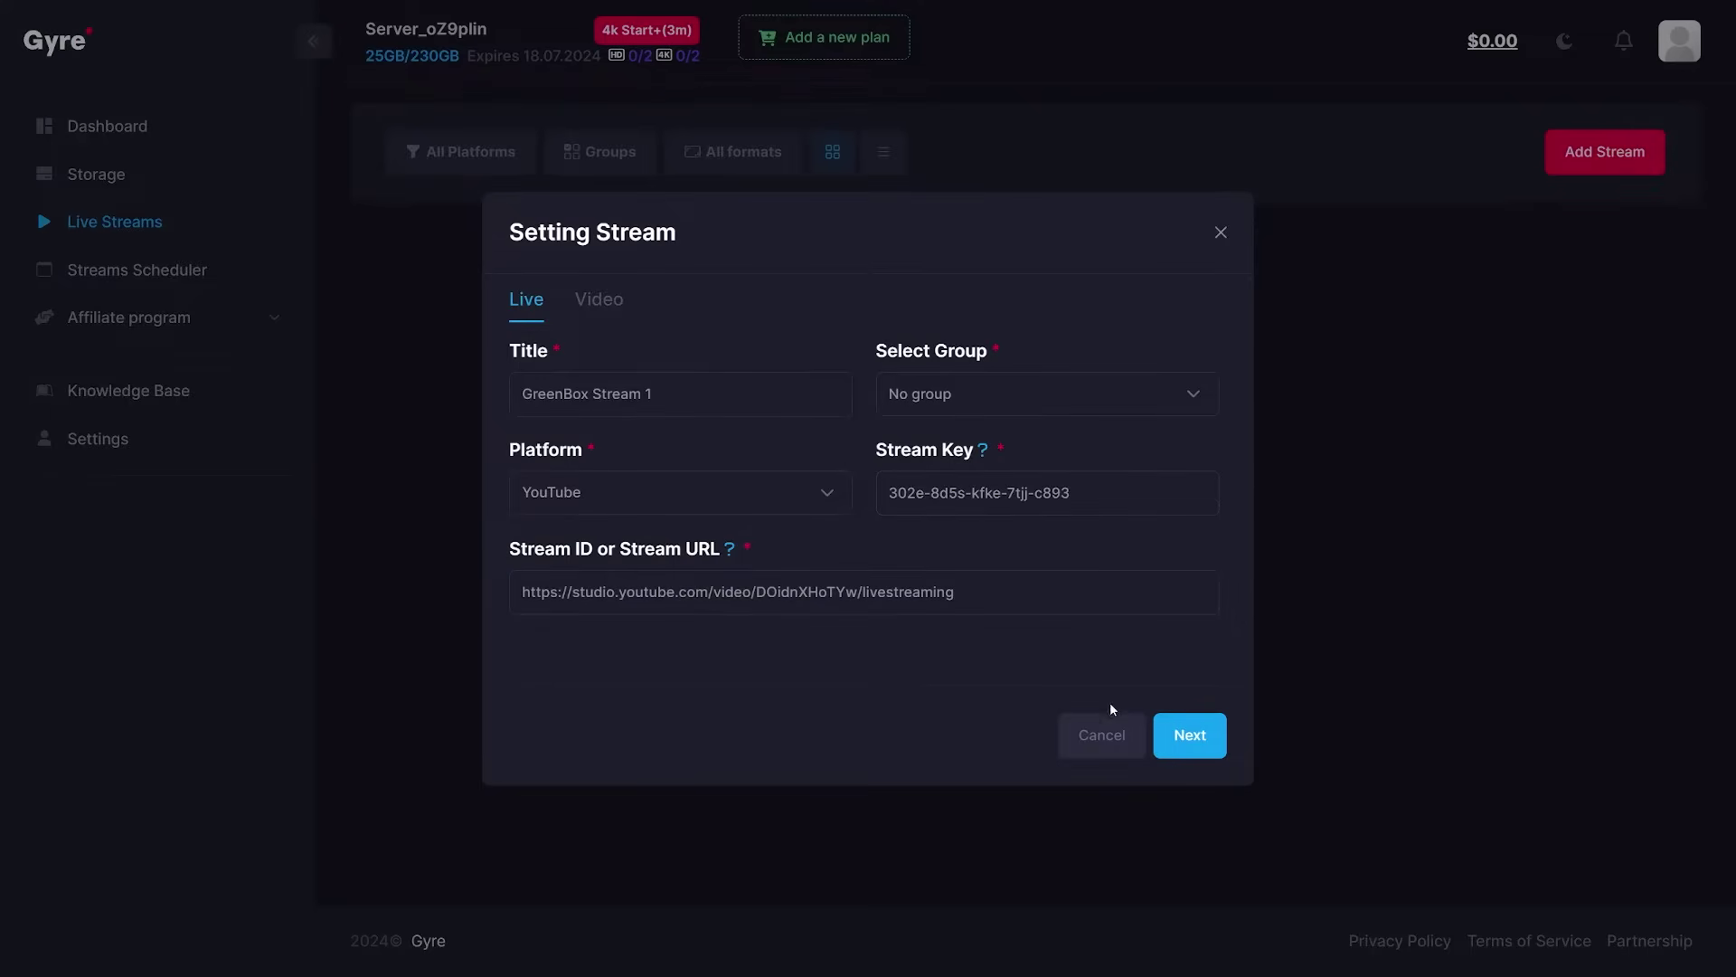
Add the five videos of GreenBox Playlist as GreenBox Stream 1's source and save the stream
left_click(1218, 744)
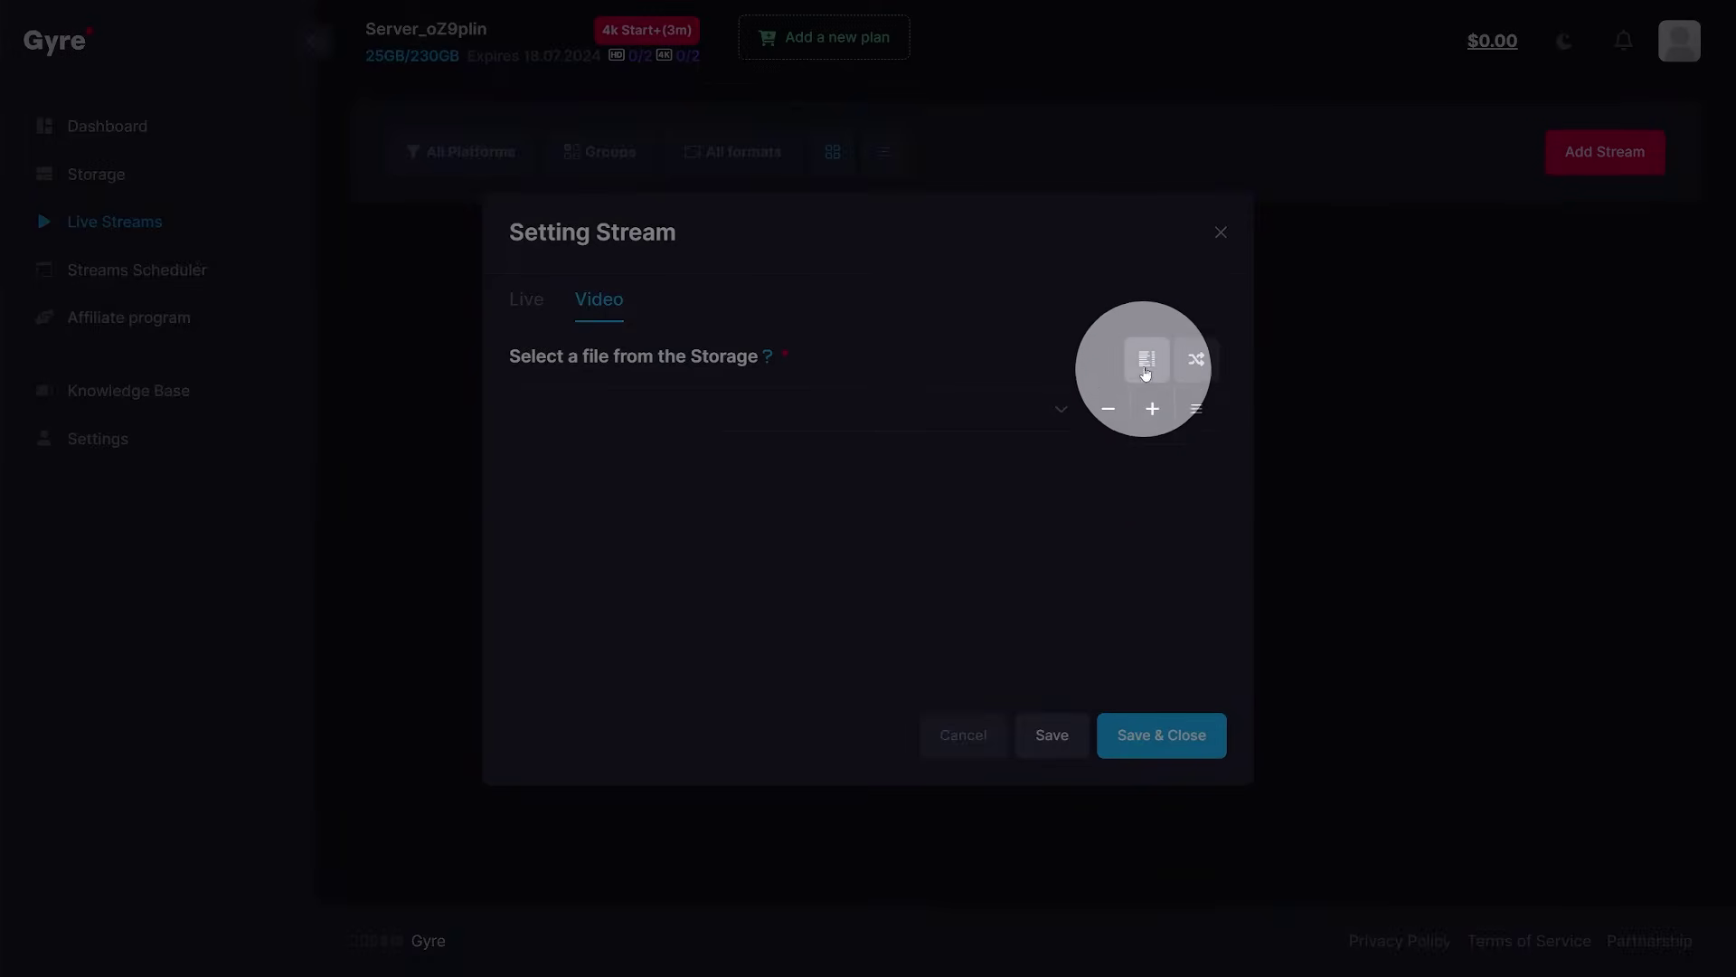
left_click(1145, 361)
left_click(860, 489)
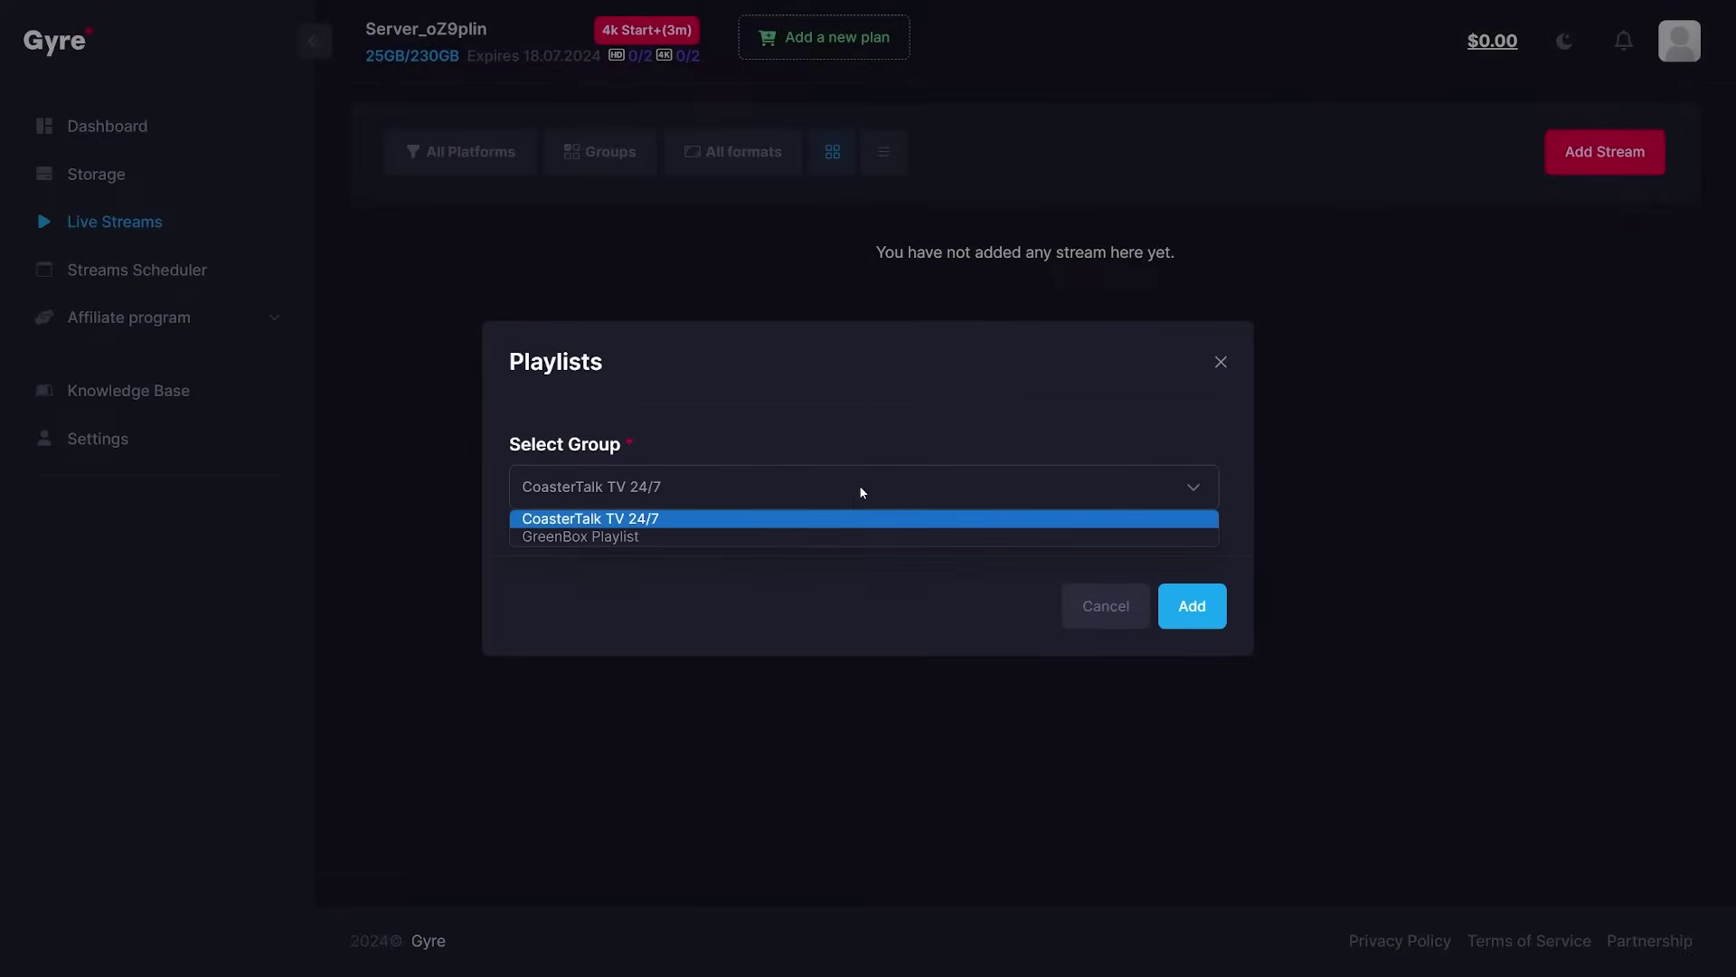
left_click(849, 534)
left_click(1192, 606)
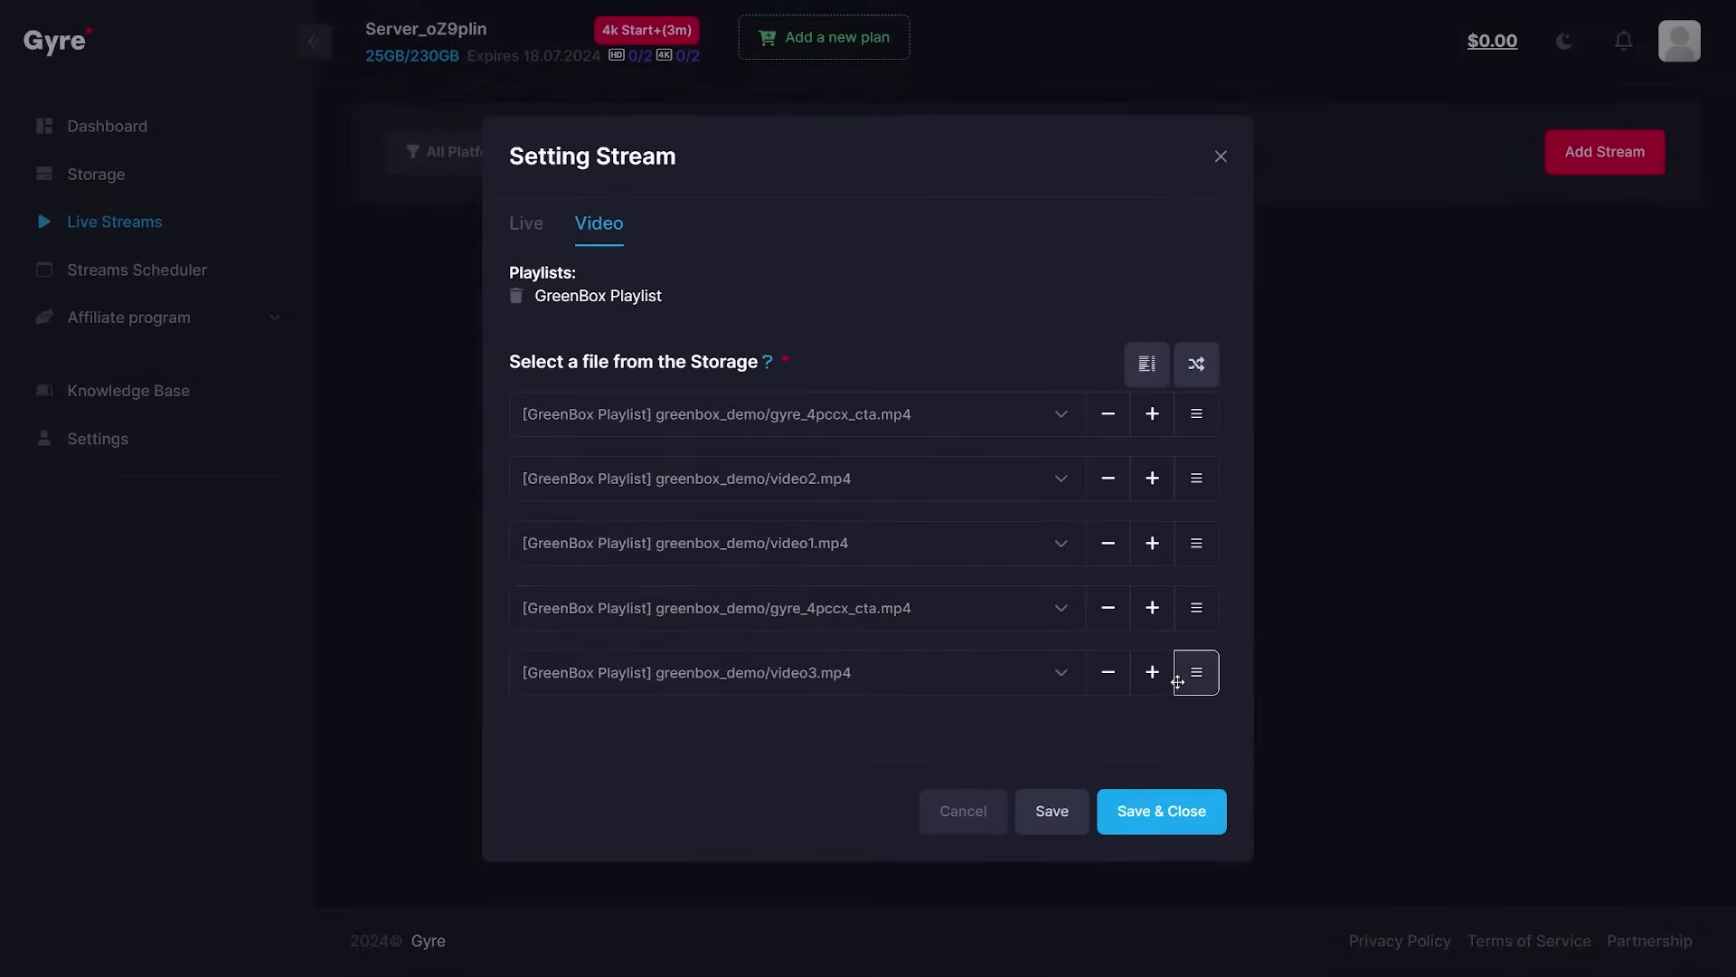
left_click(1170, 821)
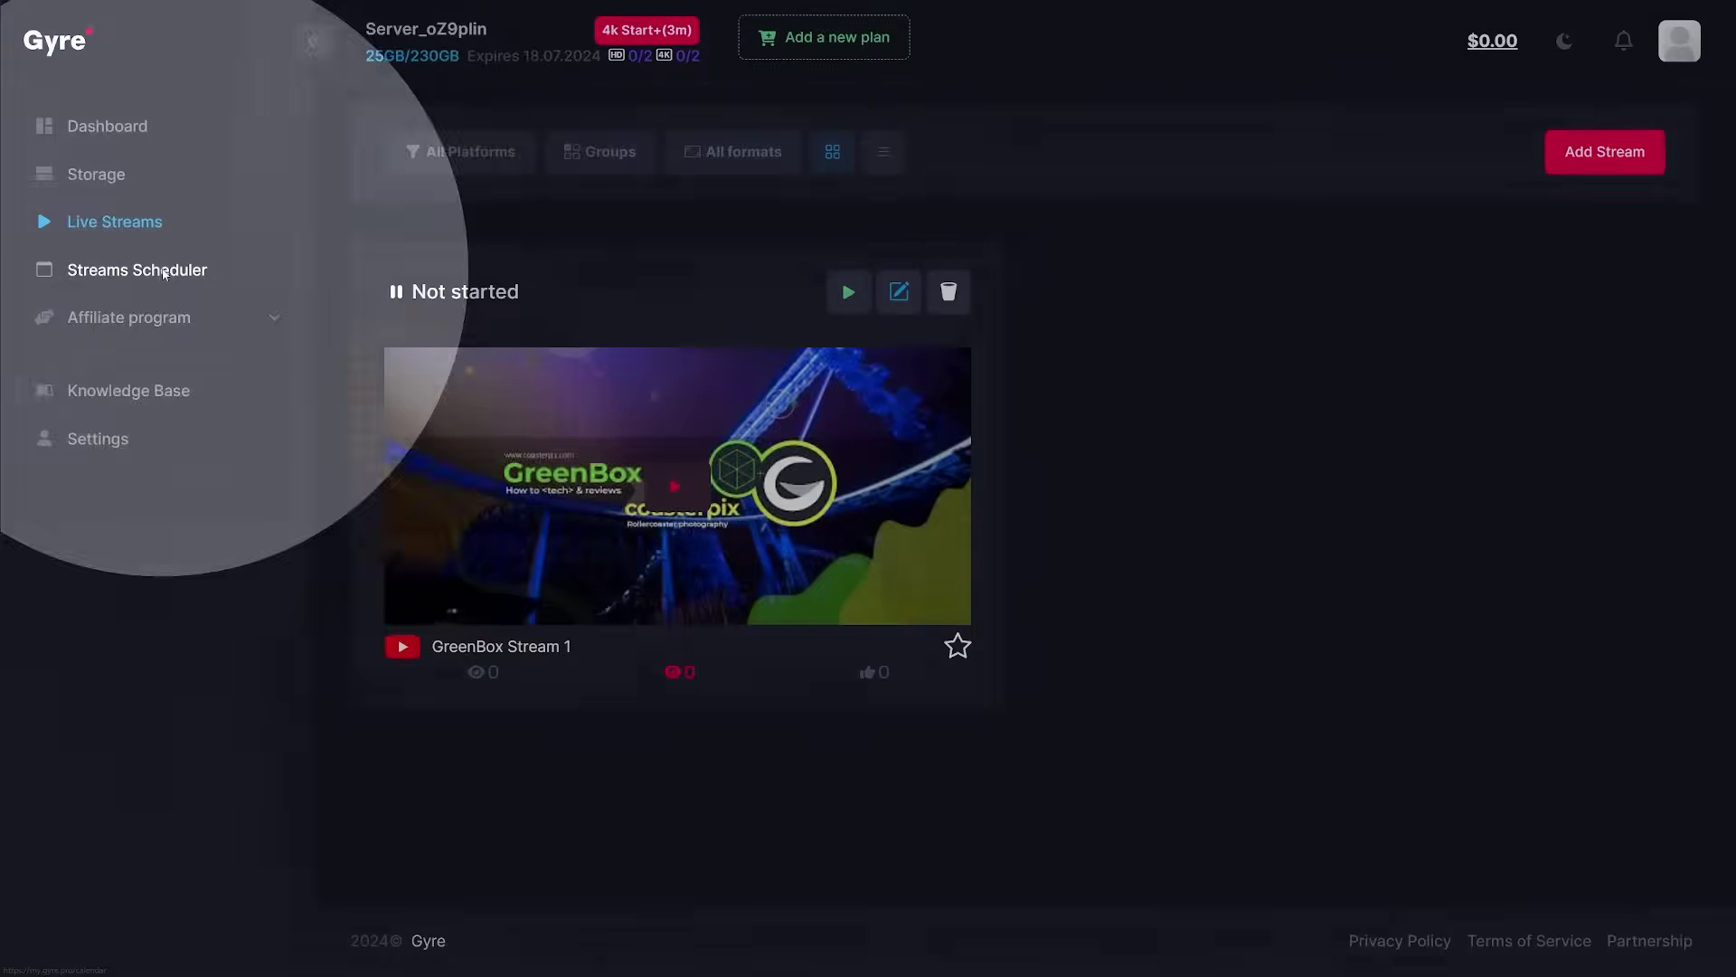
Create a scheduler event titled 'Scheduled Stream 1' starting on 24 June 2024
left_click(71, 273)
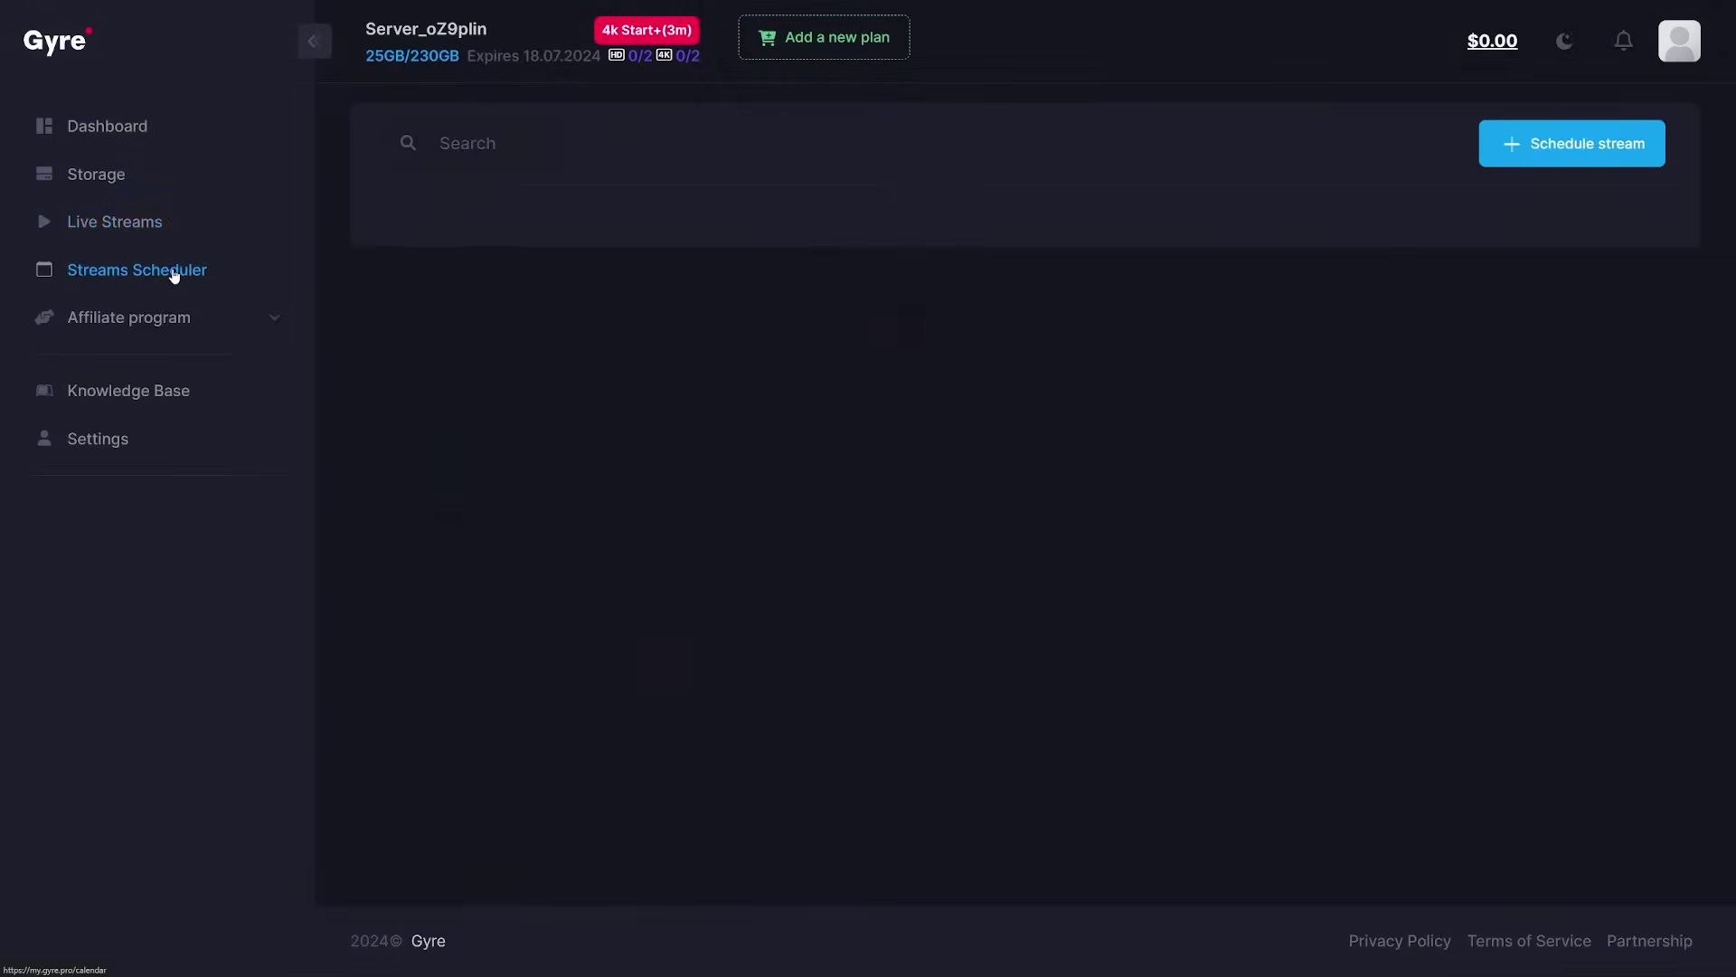
left_click(1548, 144)
left_click(695, 380)
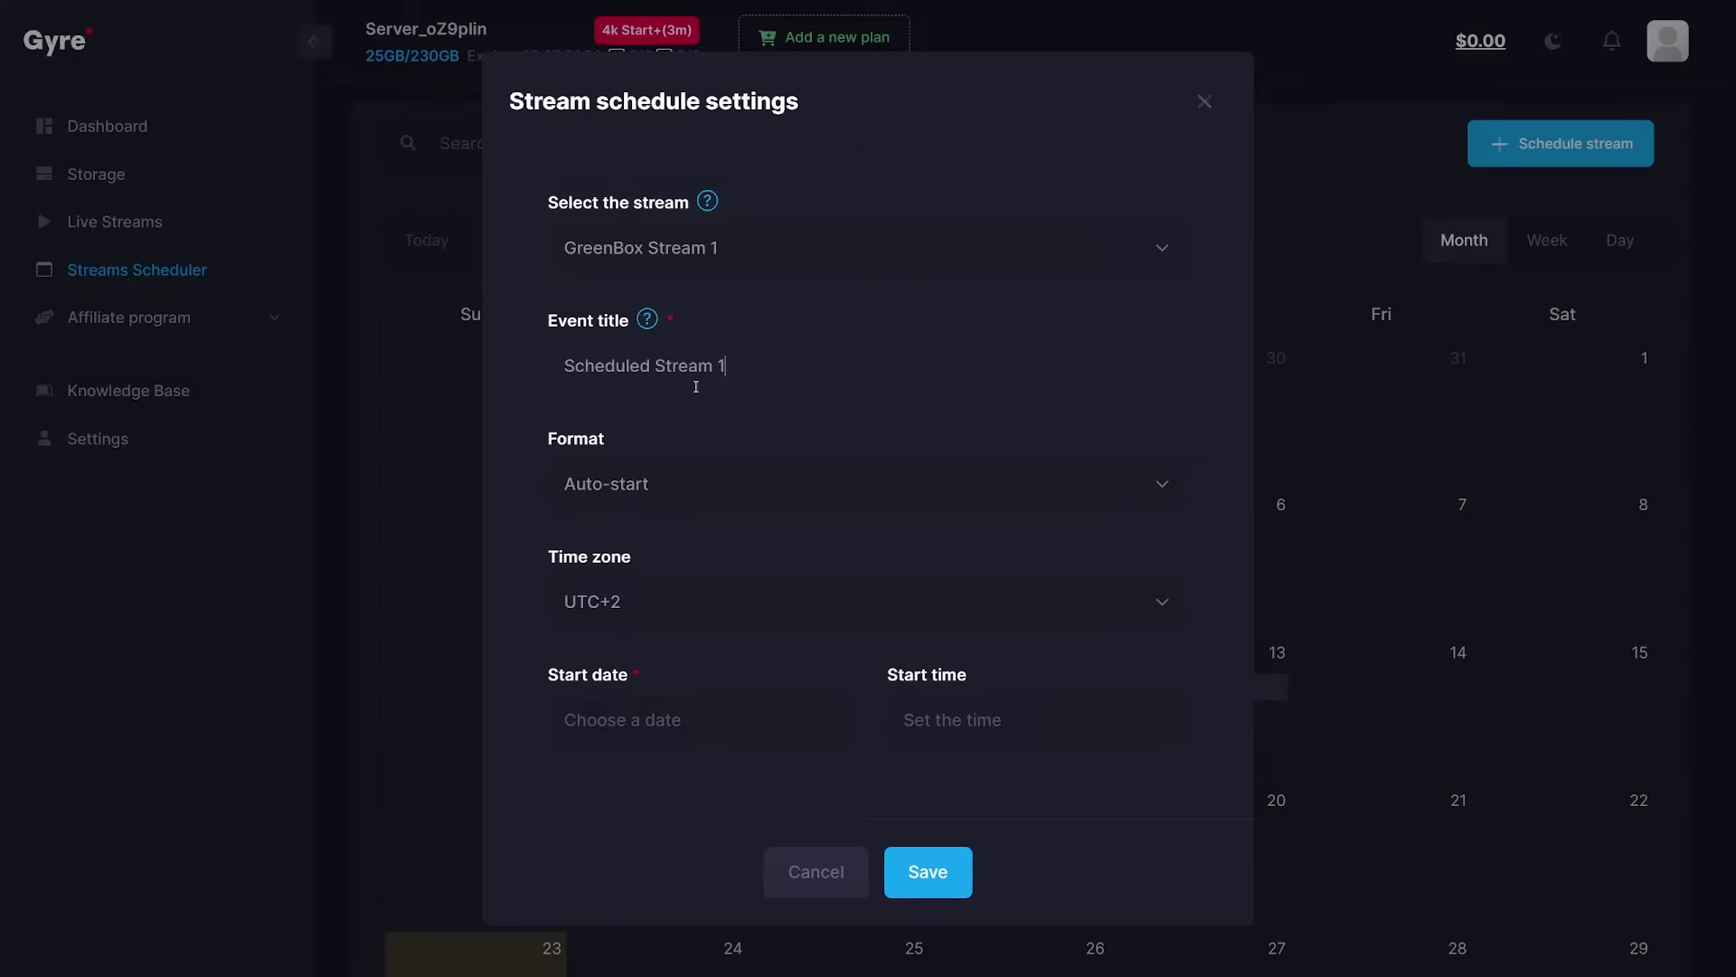
type("Scheduled Stream 1")
left_click(672, 719)
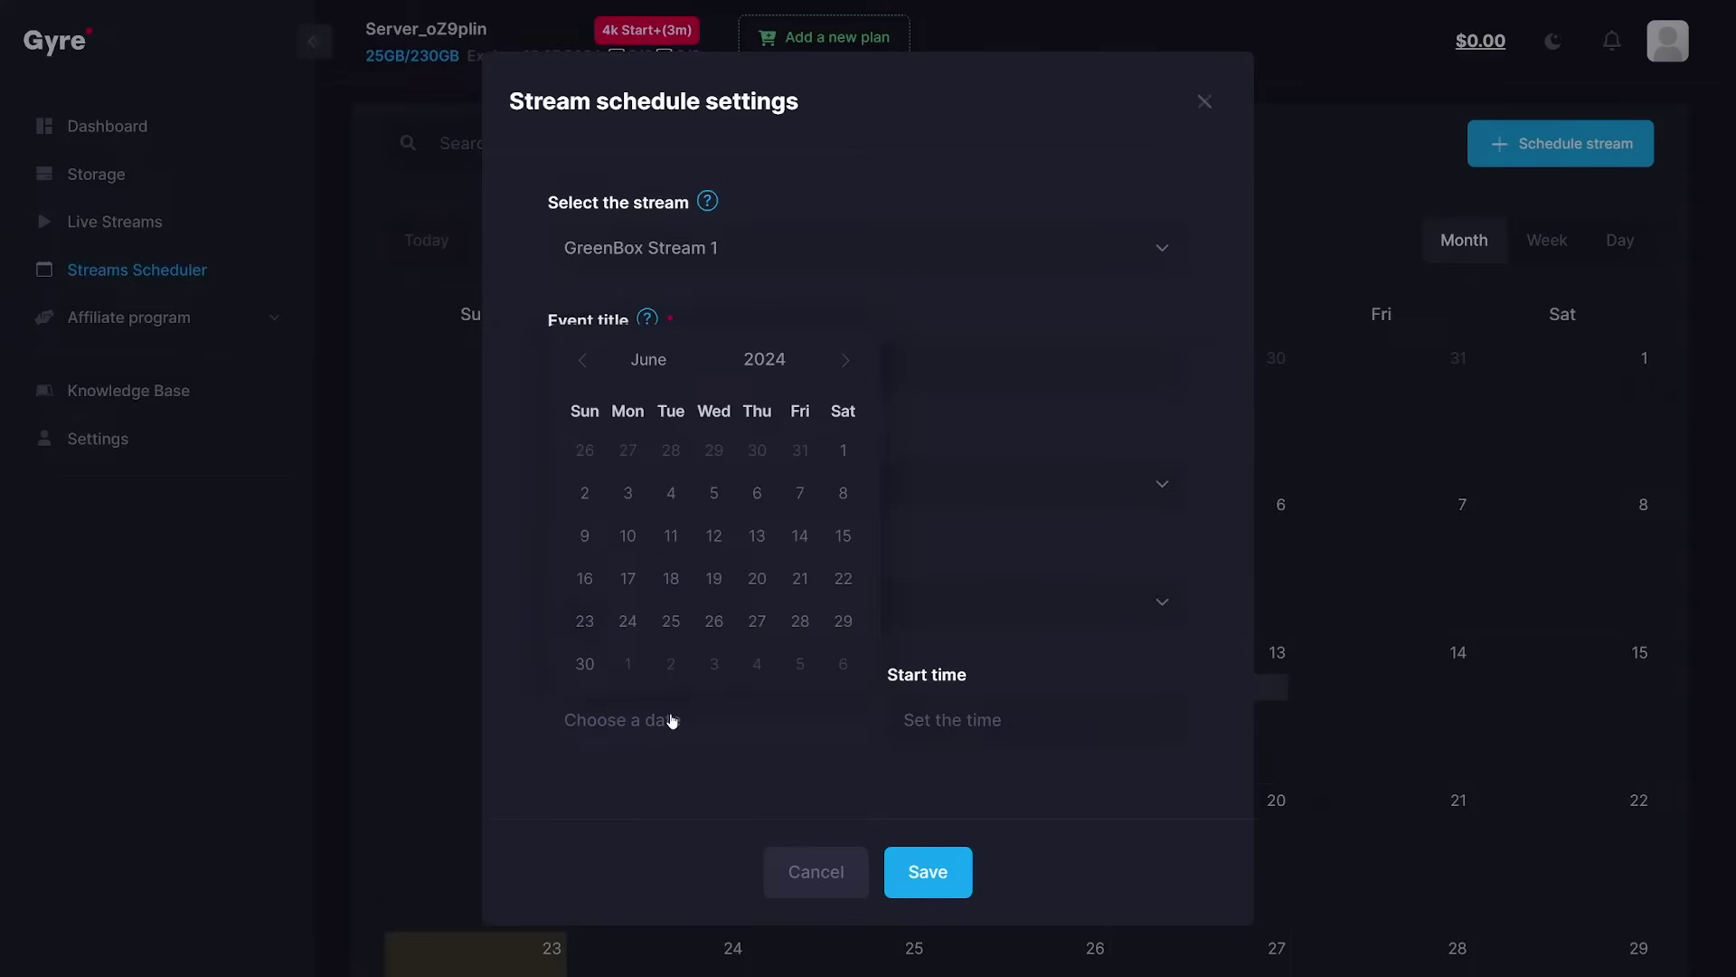
left_click(630, 624)
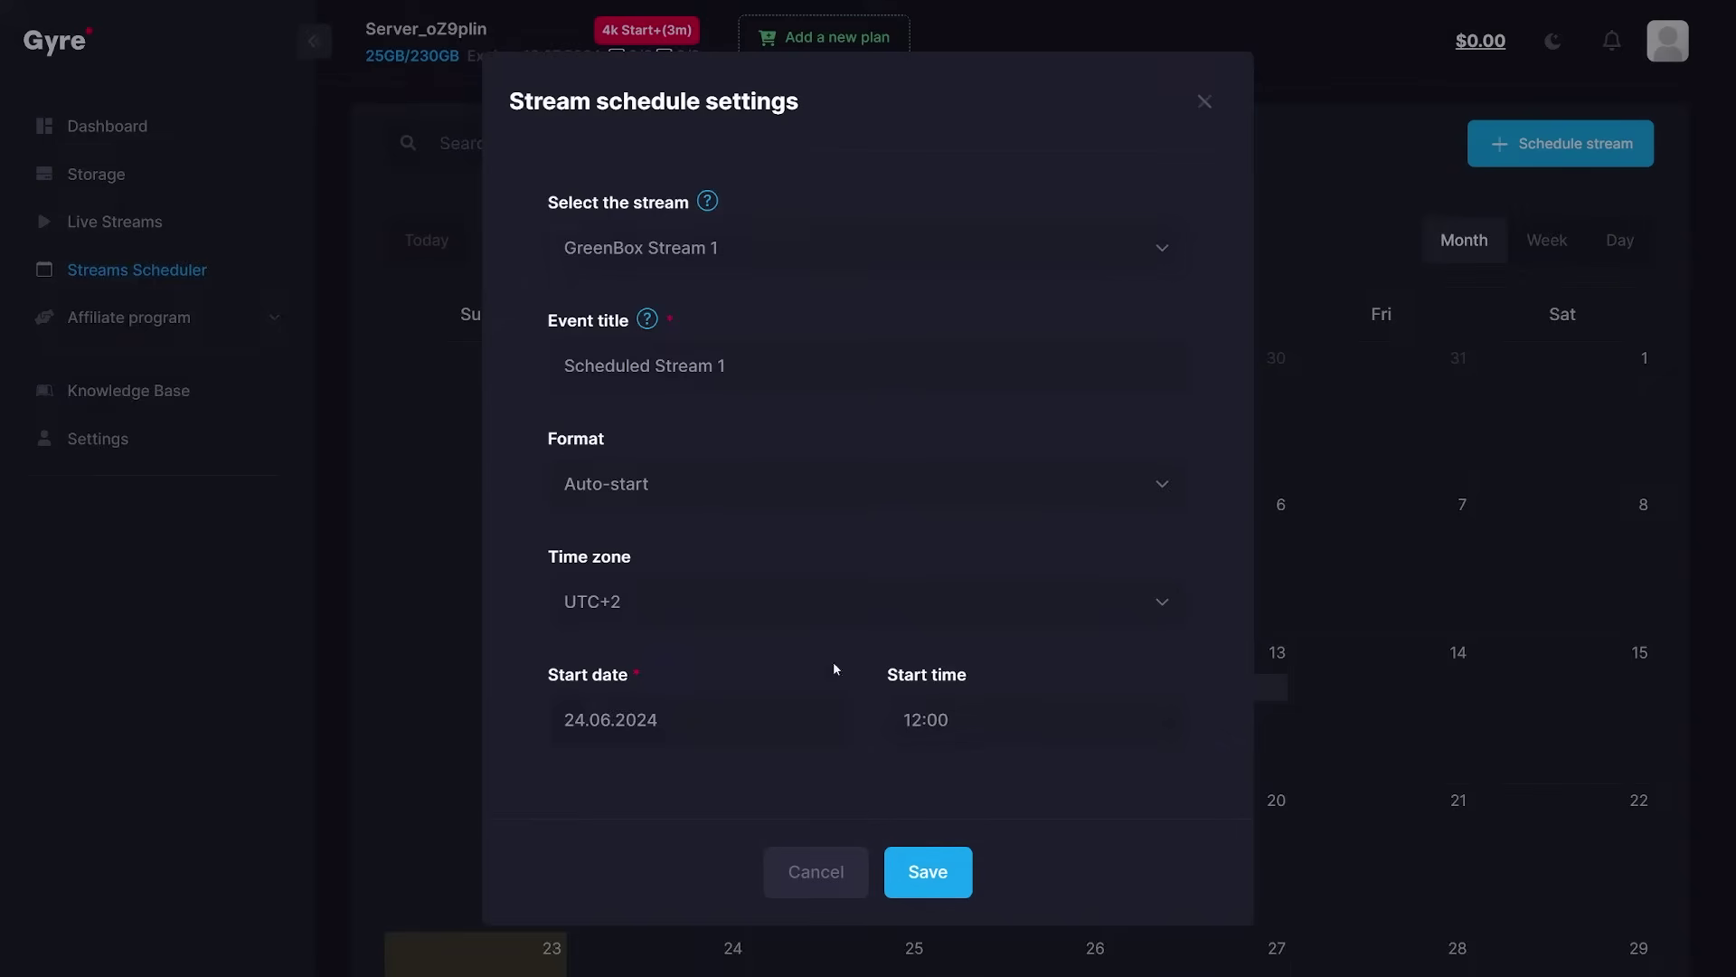
Set the event to Auto-start & Auto-stop, ending 27 June 2024, and save the schedule
left_click(736, 488)
left_click(737, 540)
left_click(688, 813)
left_click(754, 715)
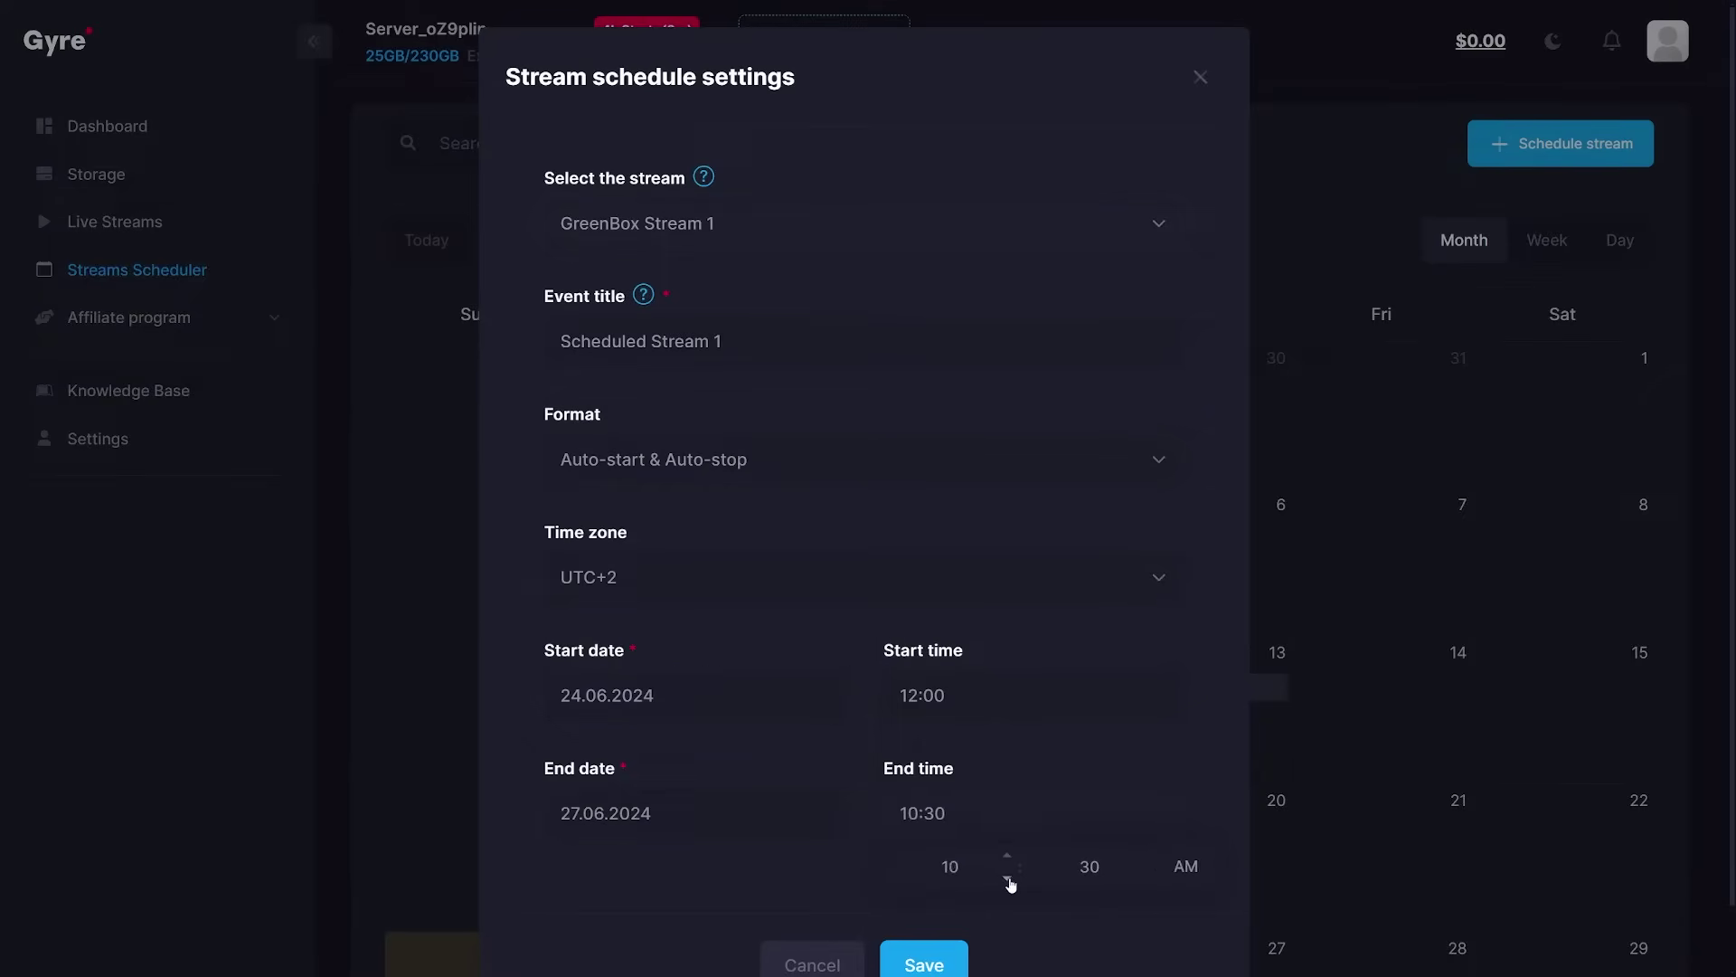
left_click(916, 966)
scroll(915, 954, "down", 5)
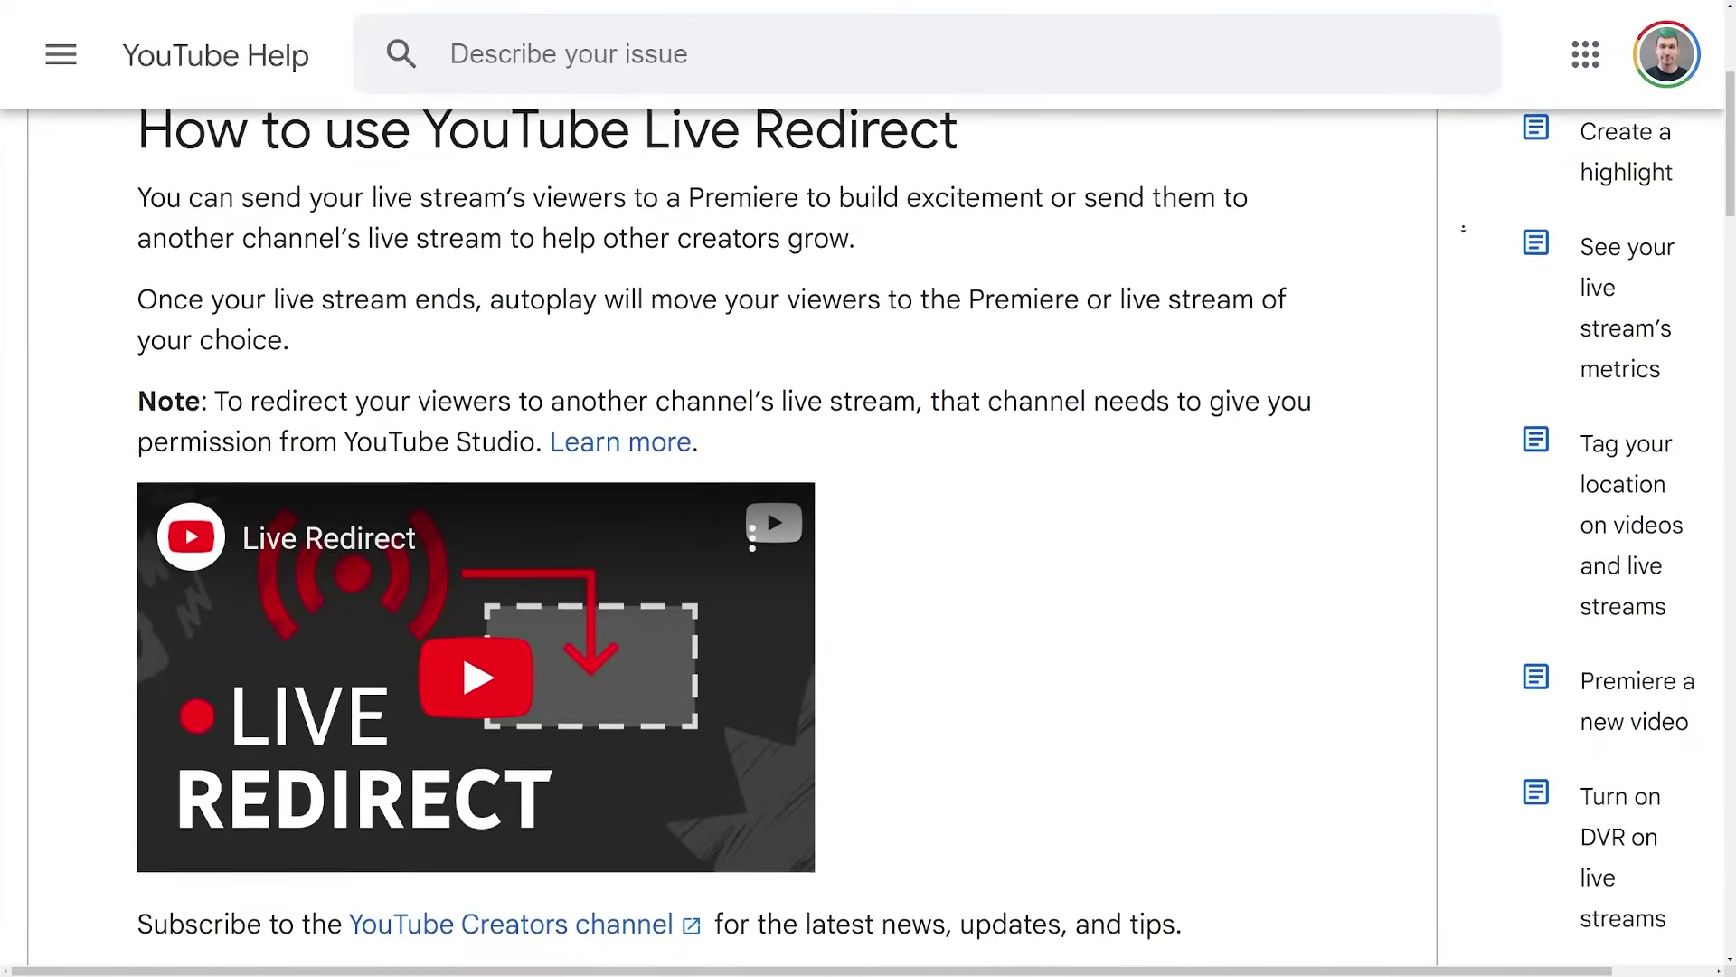
Scroll the Live Redirect help article down to 'Redirect your live stream viewers'
scroll(1463, 228, "down", 2)
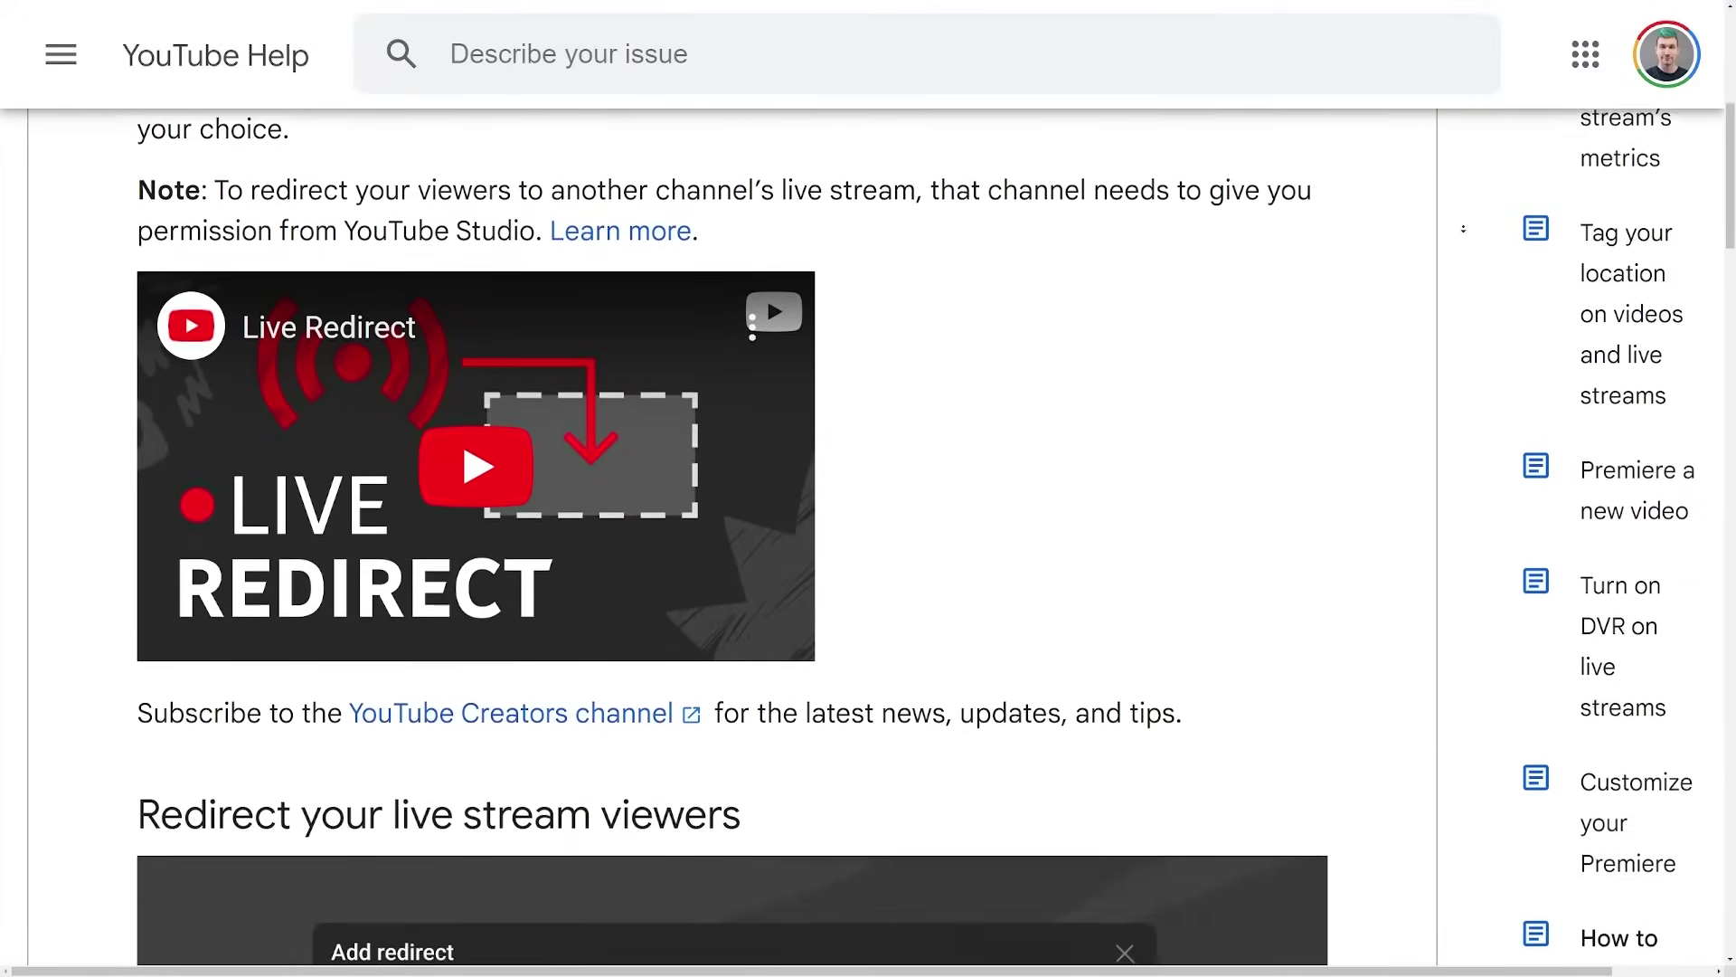
scroll(1464, 229, "down", 2)
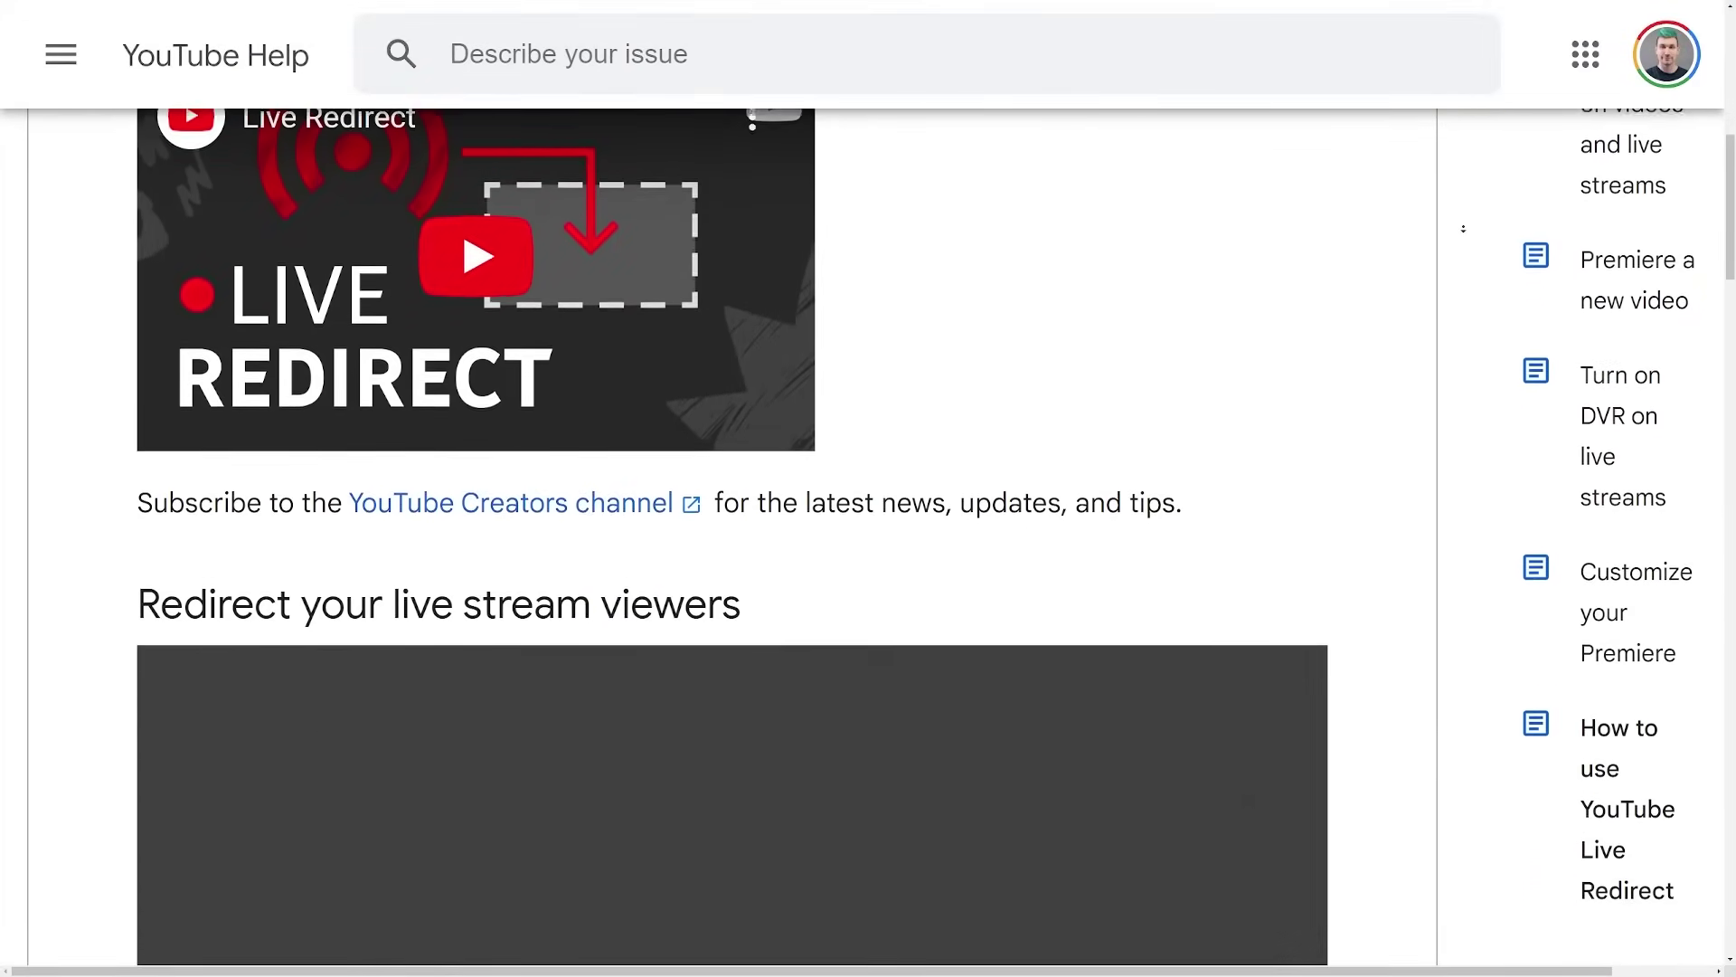
scroll(1464, 229, "down", 1)
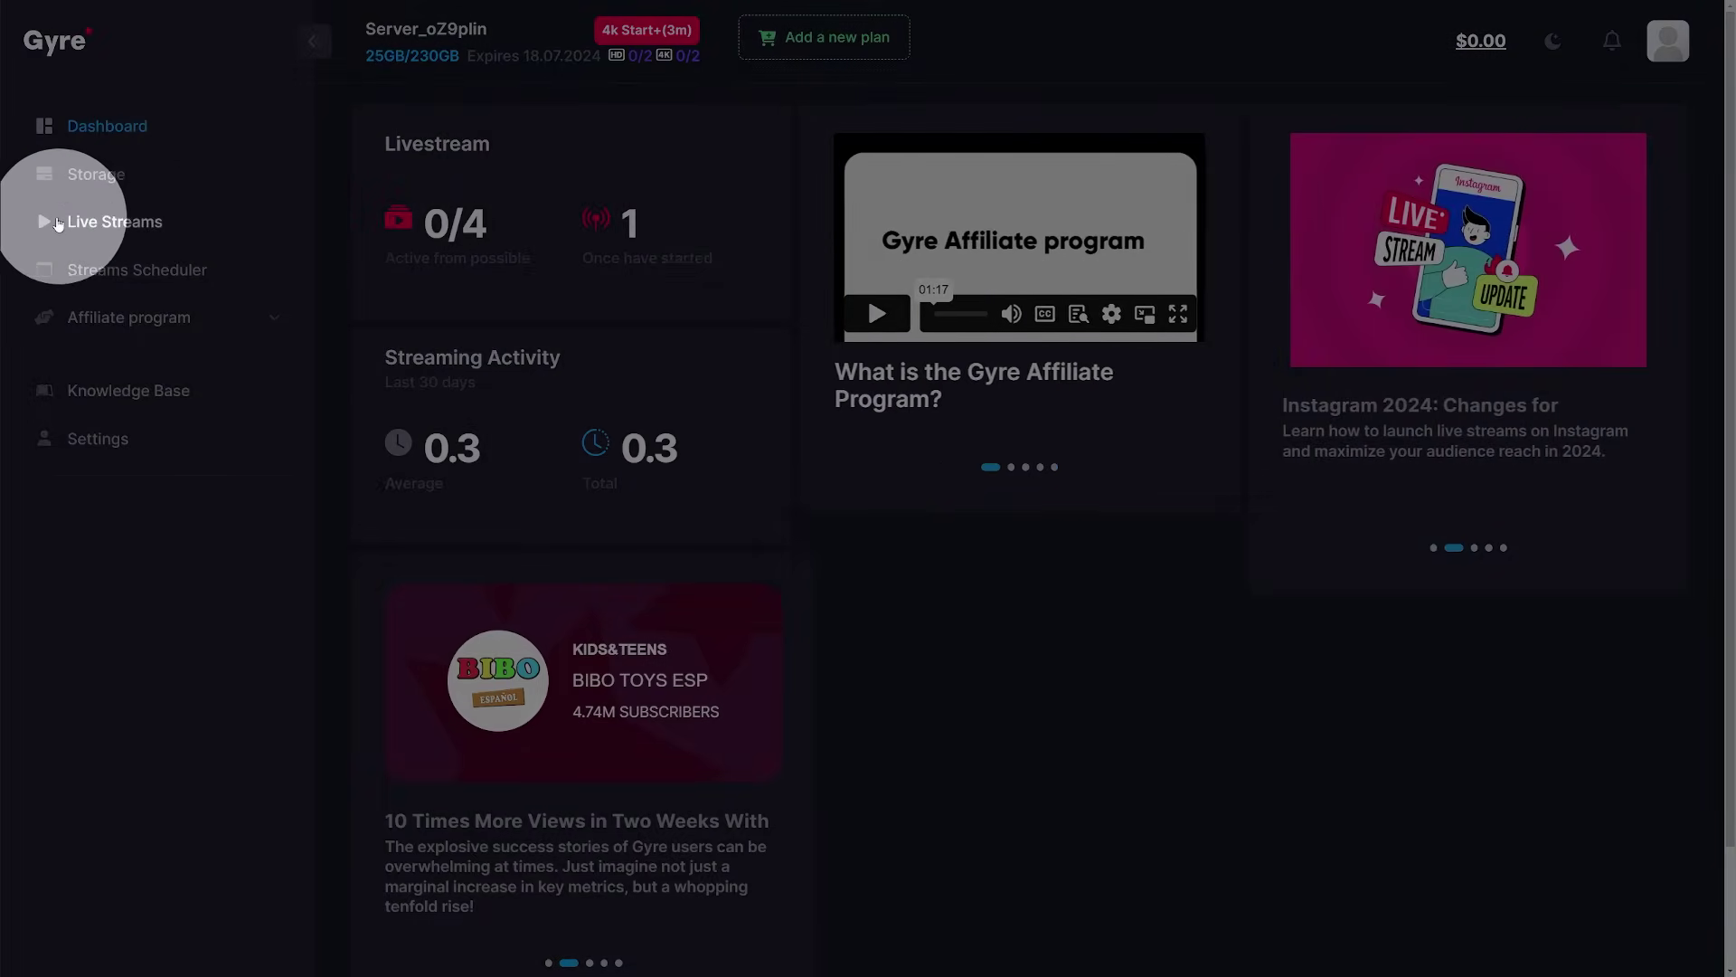
Start GreenBox Stream 1 live from the Live Streams list, then stop it and confirm
left_click(73, 222)
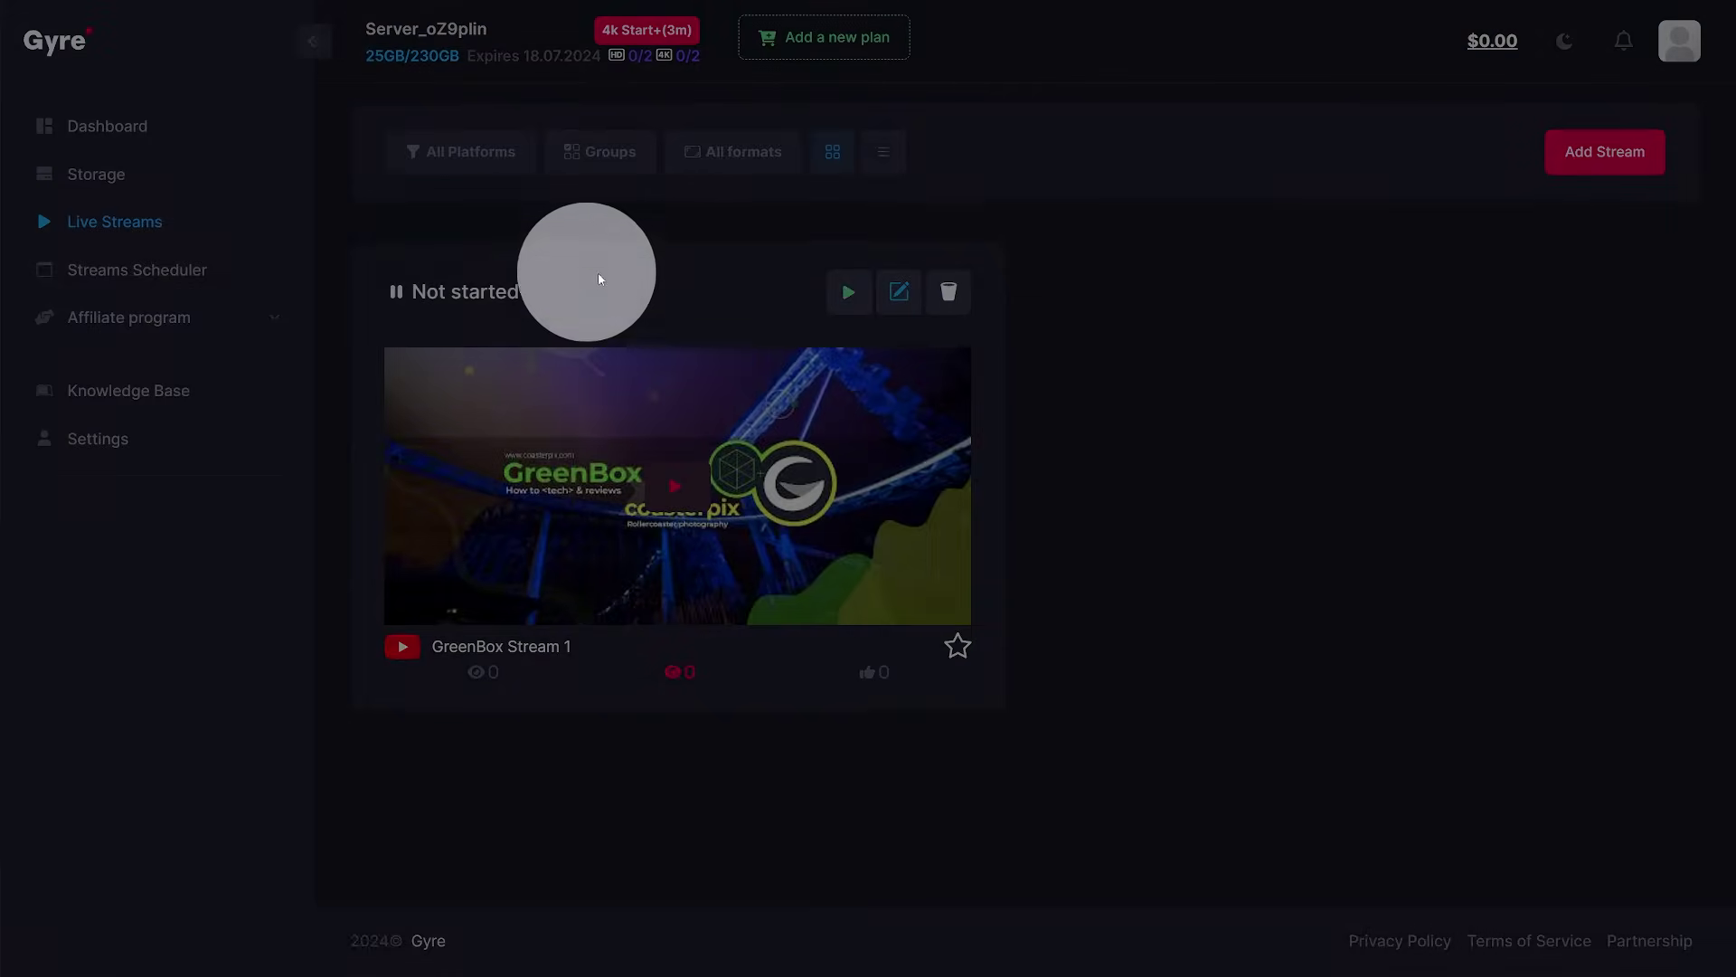
left_click(847, 292)
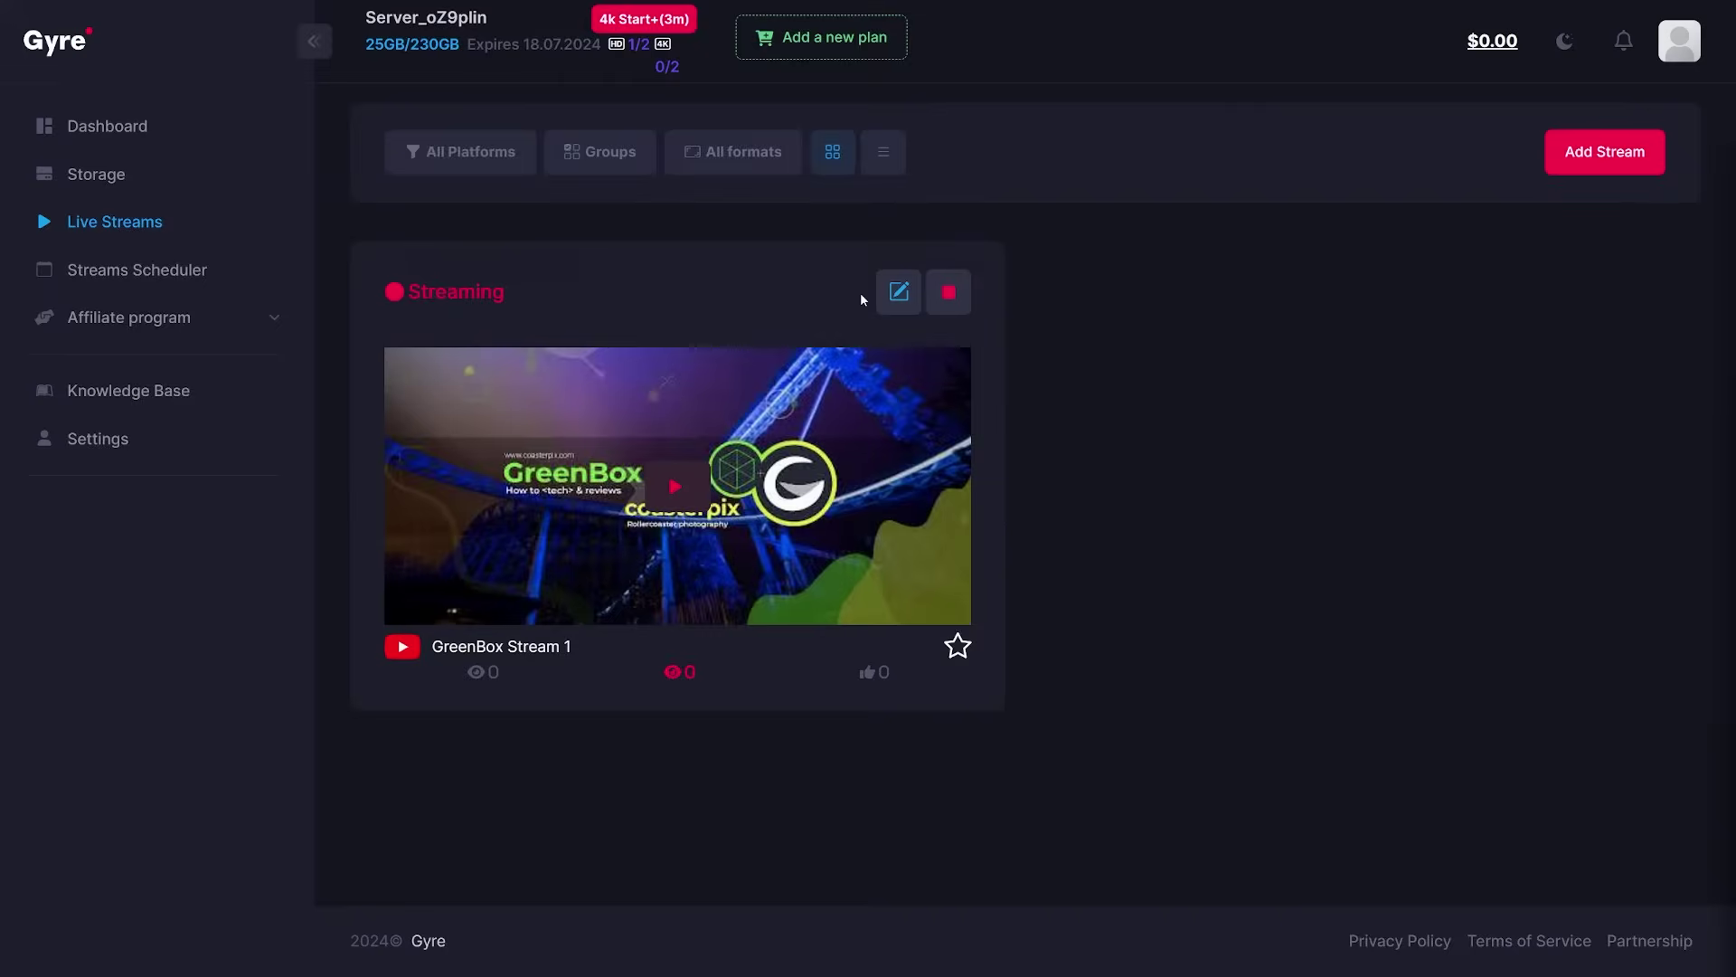
left_click(947, 291)
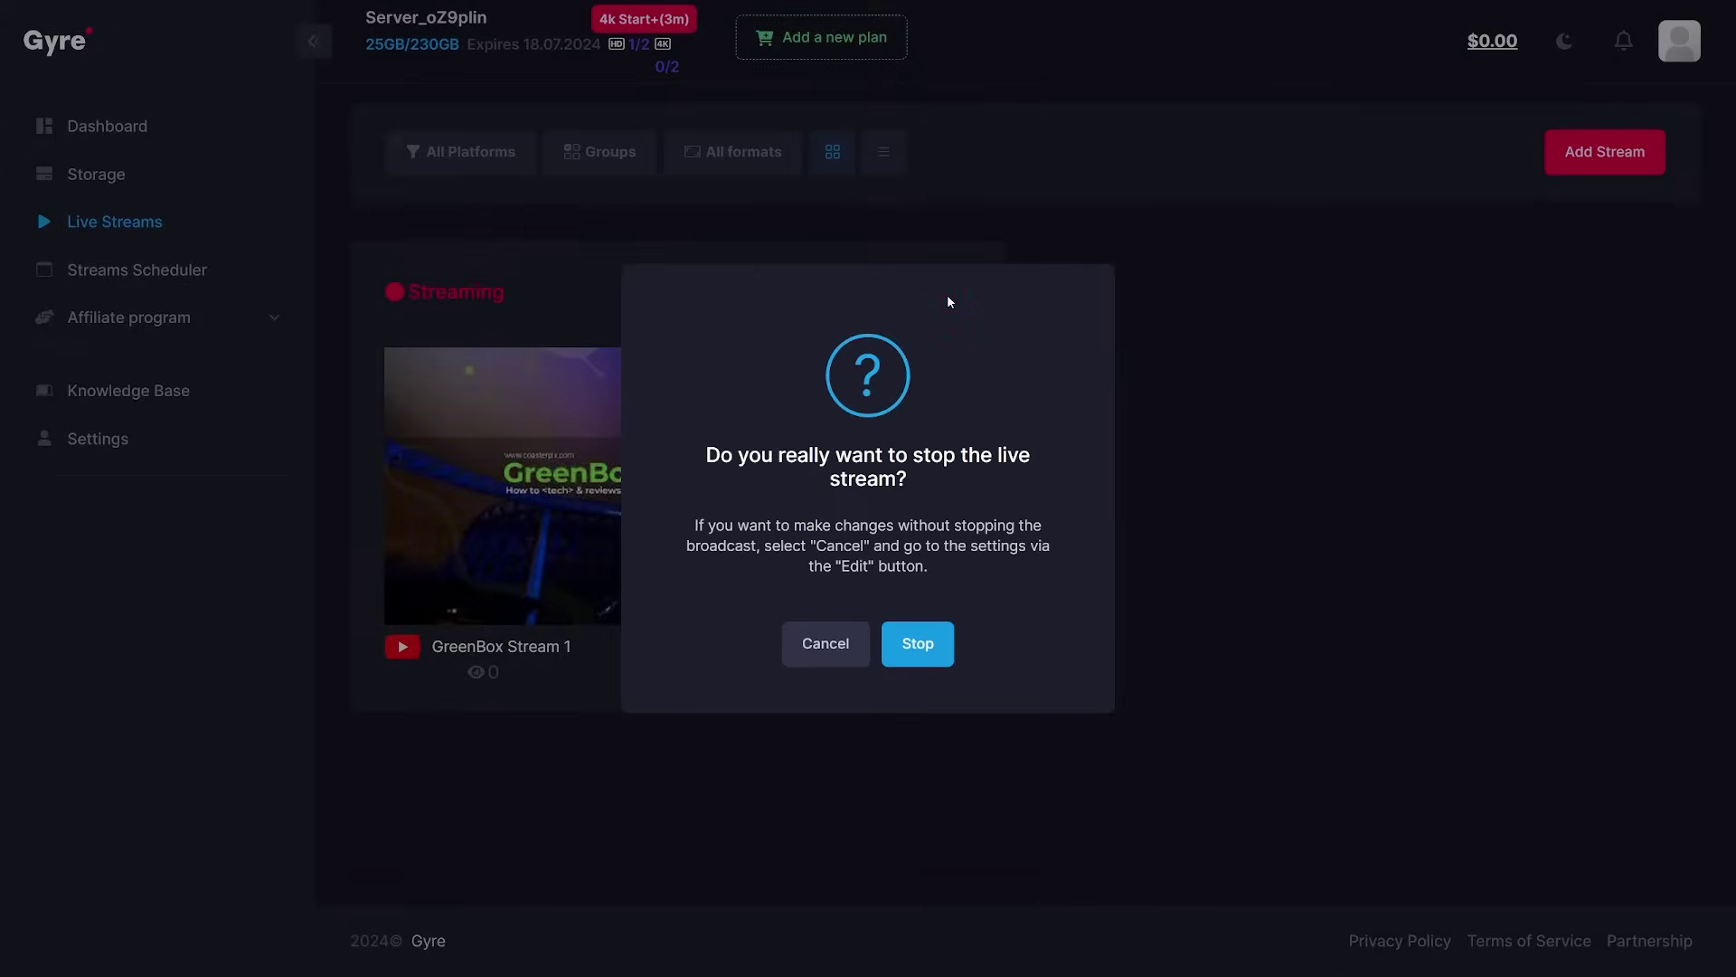
left_click(916, 643)
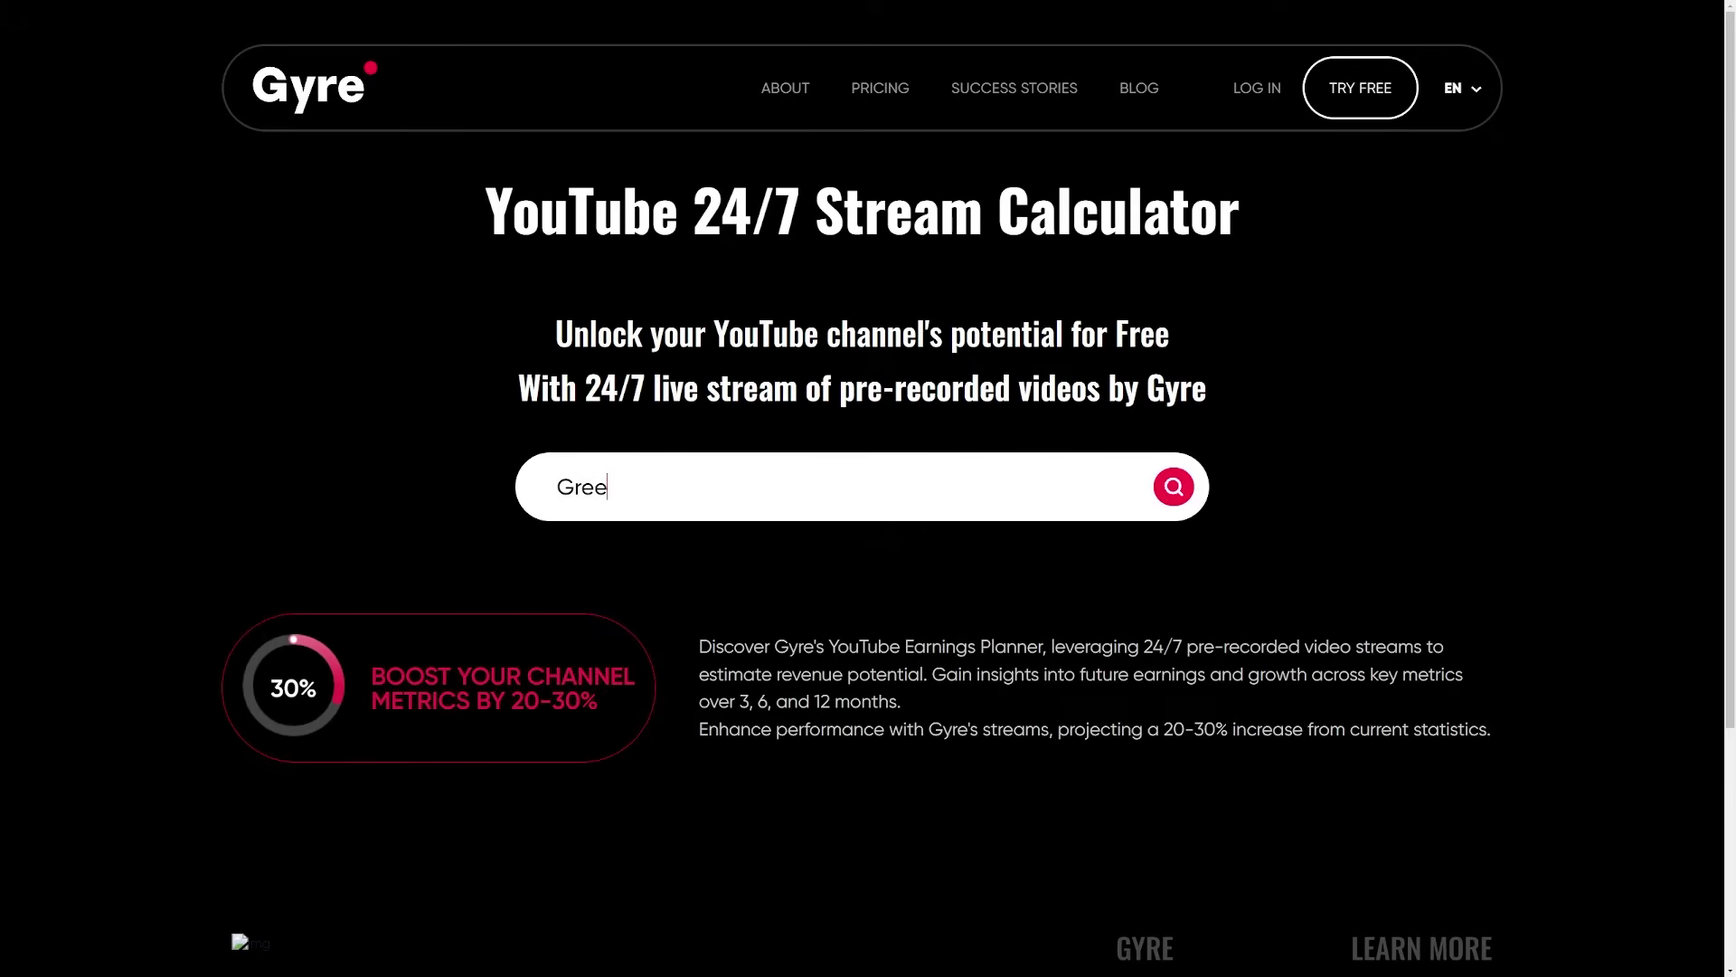
Finish typing 'GreenBox' and open the GreenBox channel's 24/7 forecast
type("ox")
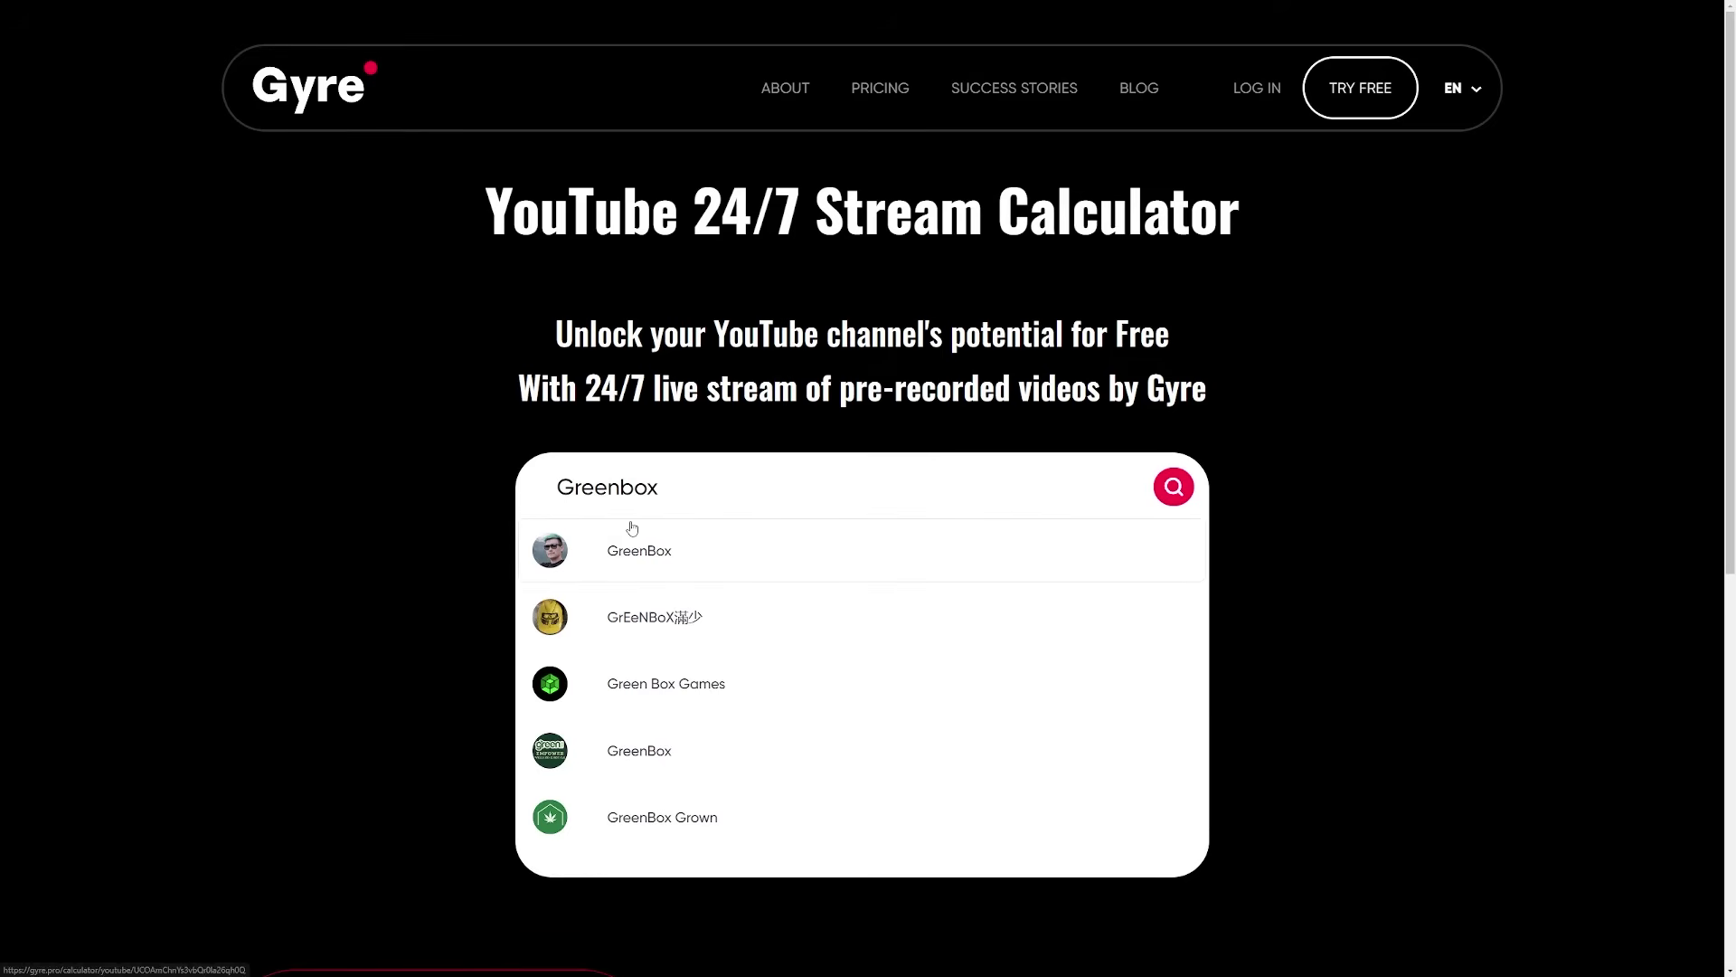
left_click(628, 529)
scroll(1435, 335, "down", 2)
Raise simultaneous streams to 7 and back to 4, then compare the 6M, 3M and 1Y ranges
left_click(1433, 334)
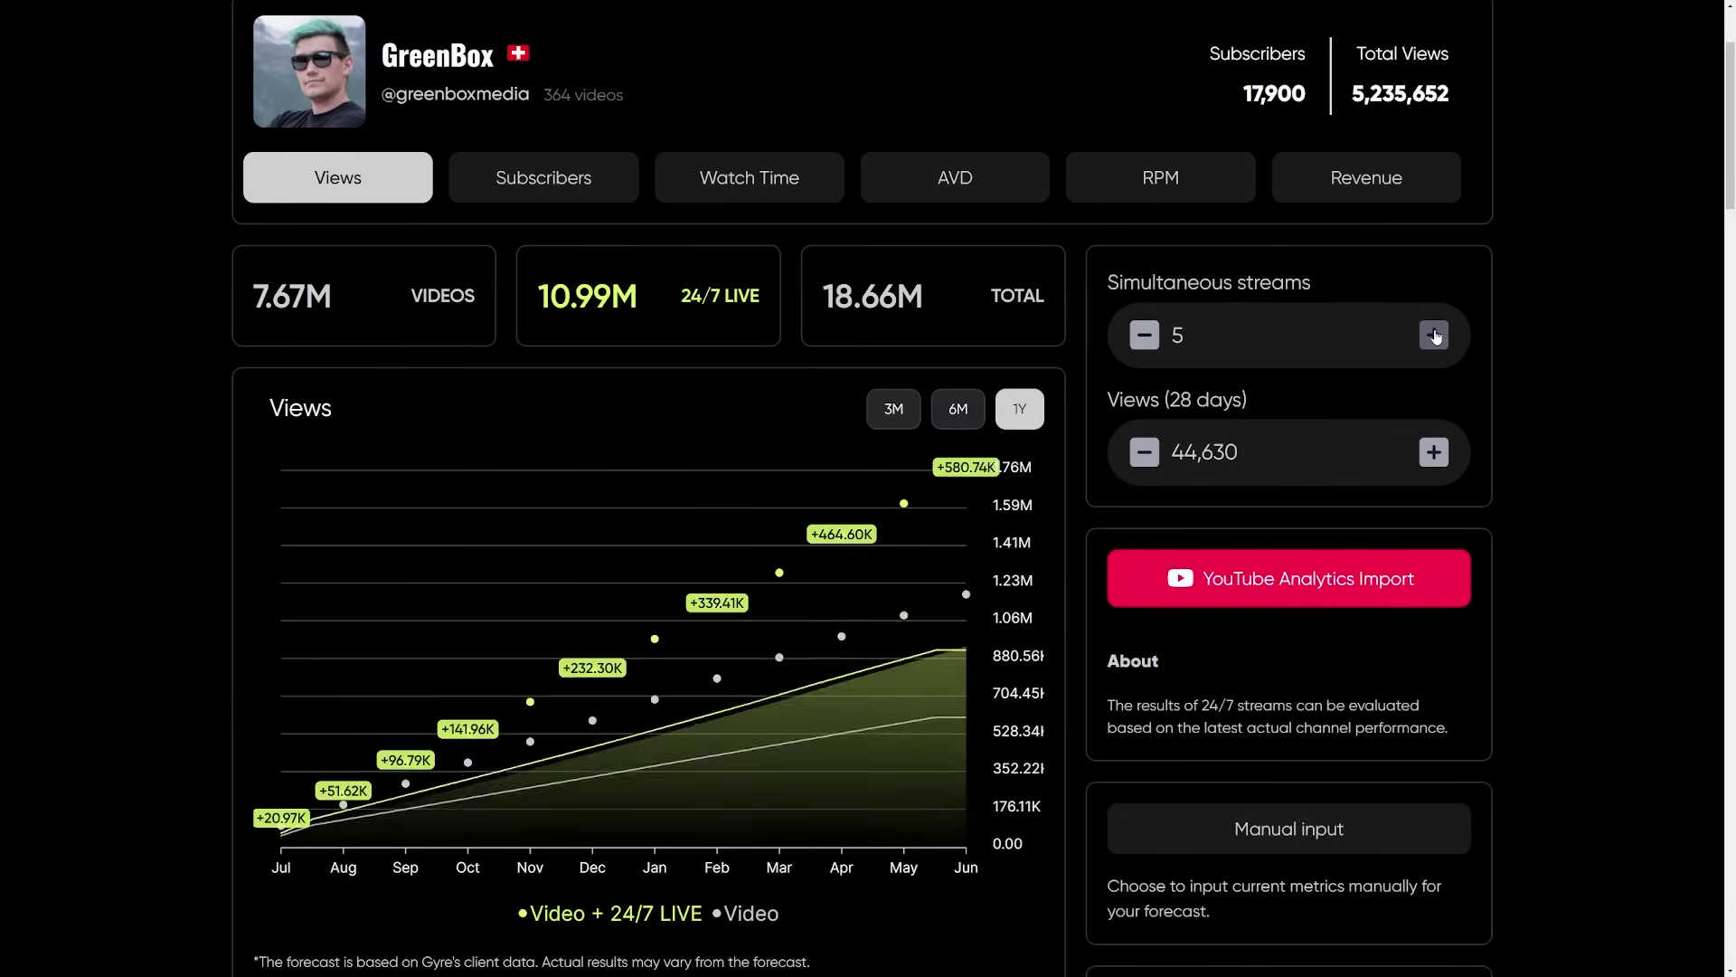
left_click(1433, 335)
left_click(1433, 334)
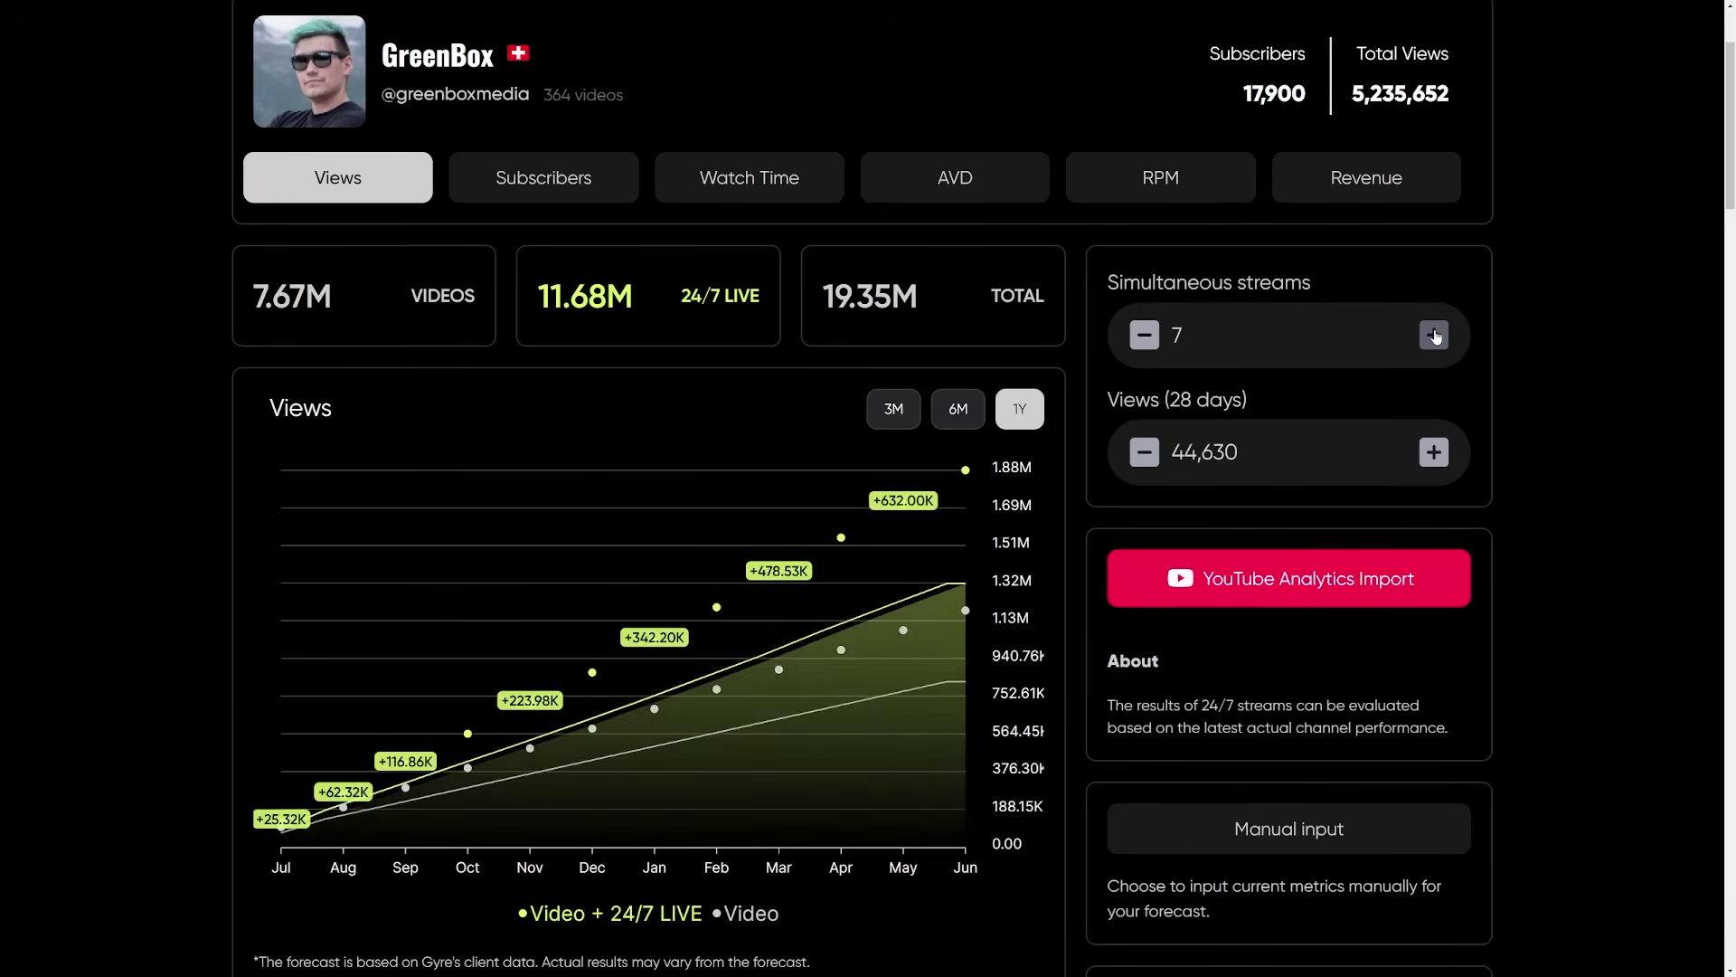
left_click(1136, 348)
left_click(1137, 347)
left_click(1137, 347)
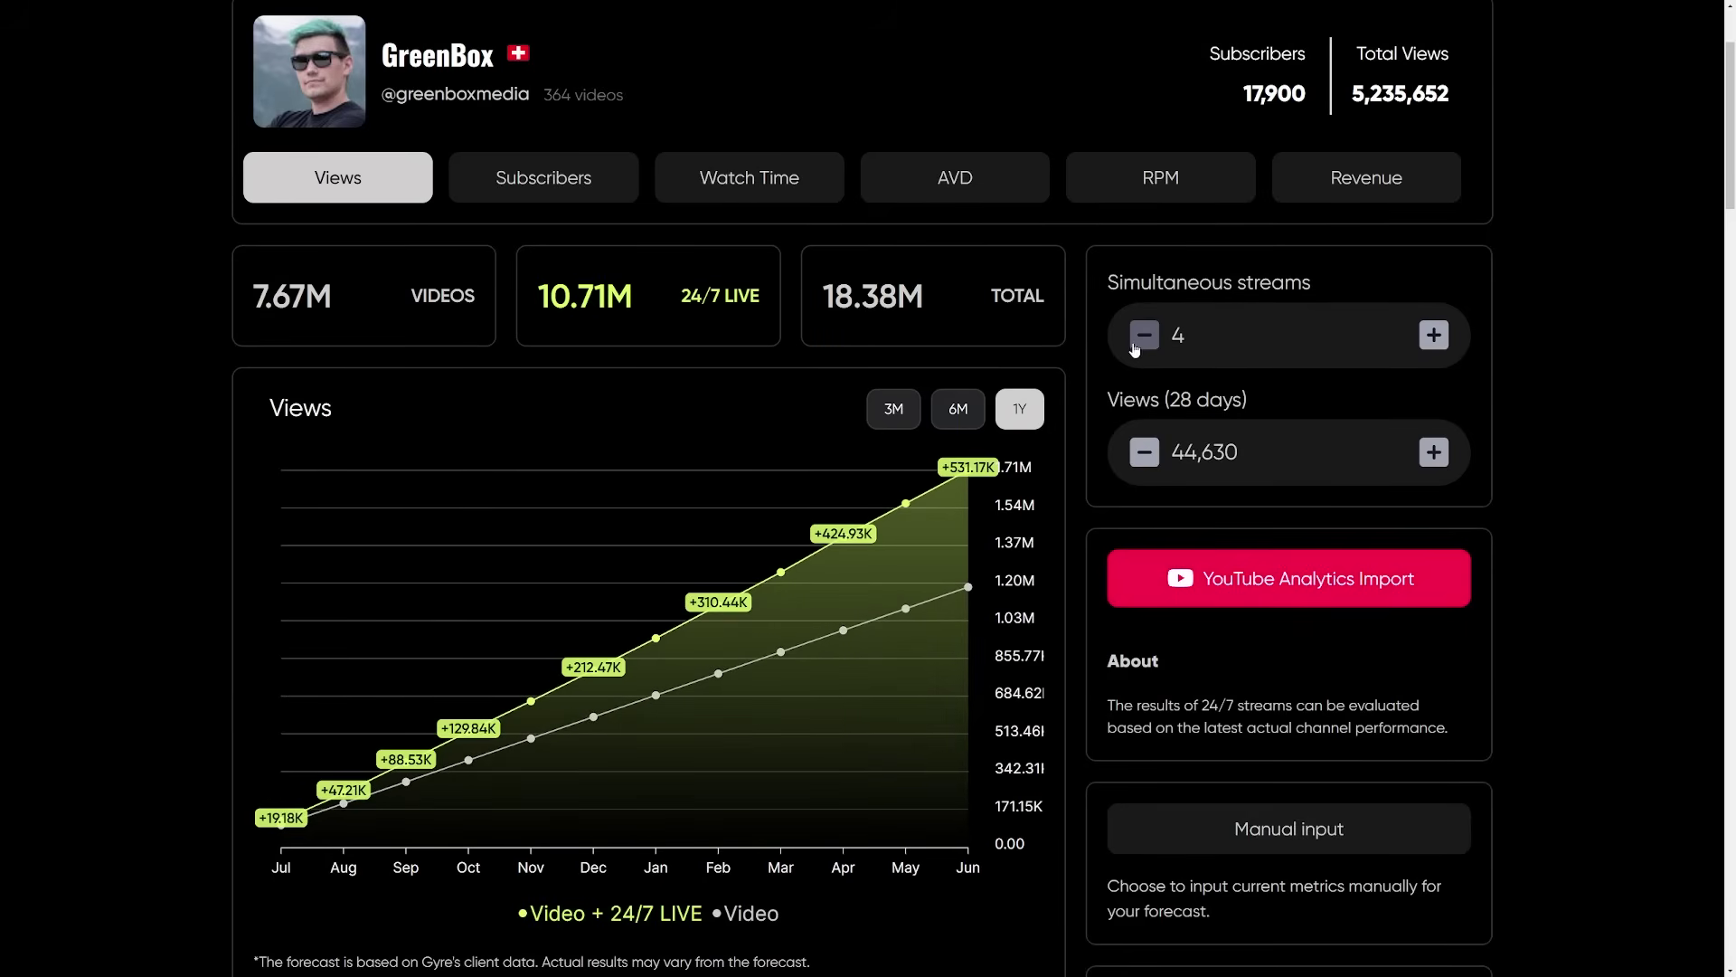
left_click(950, 428)
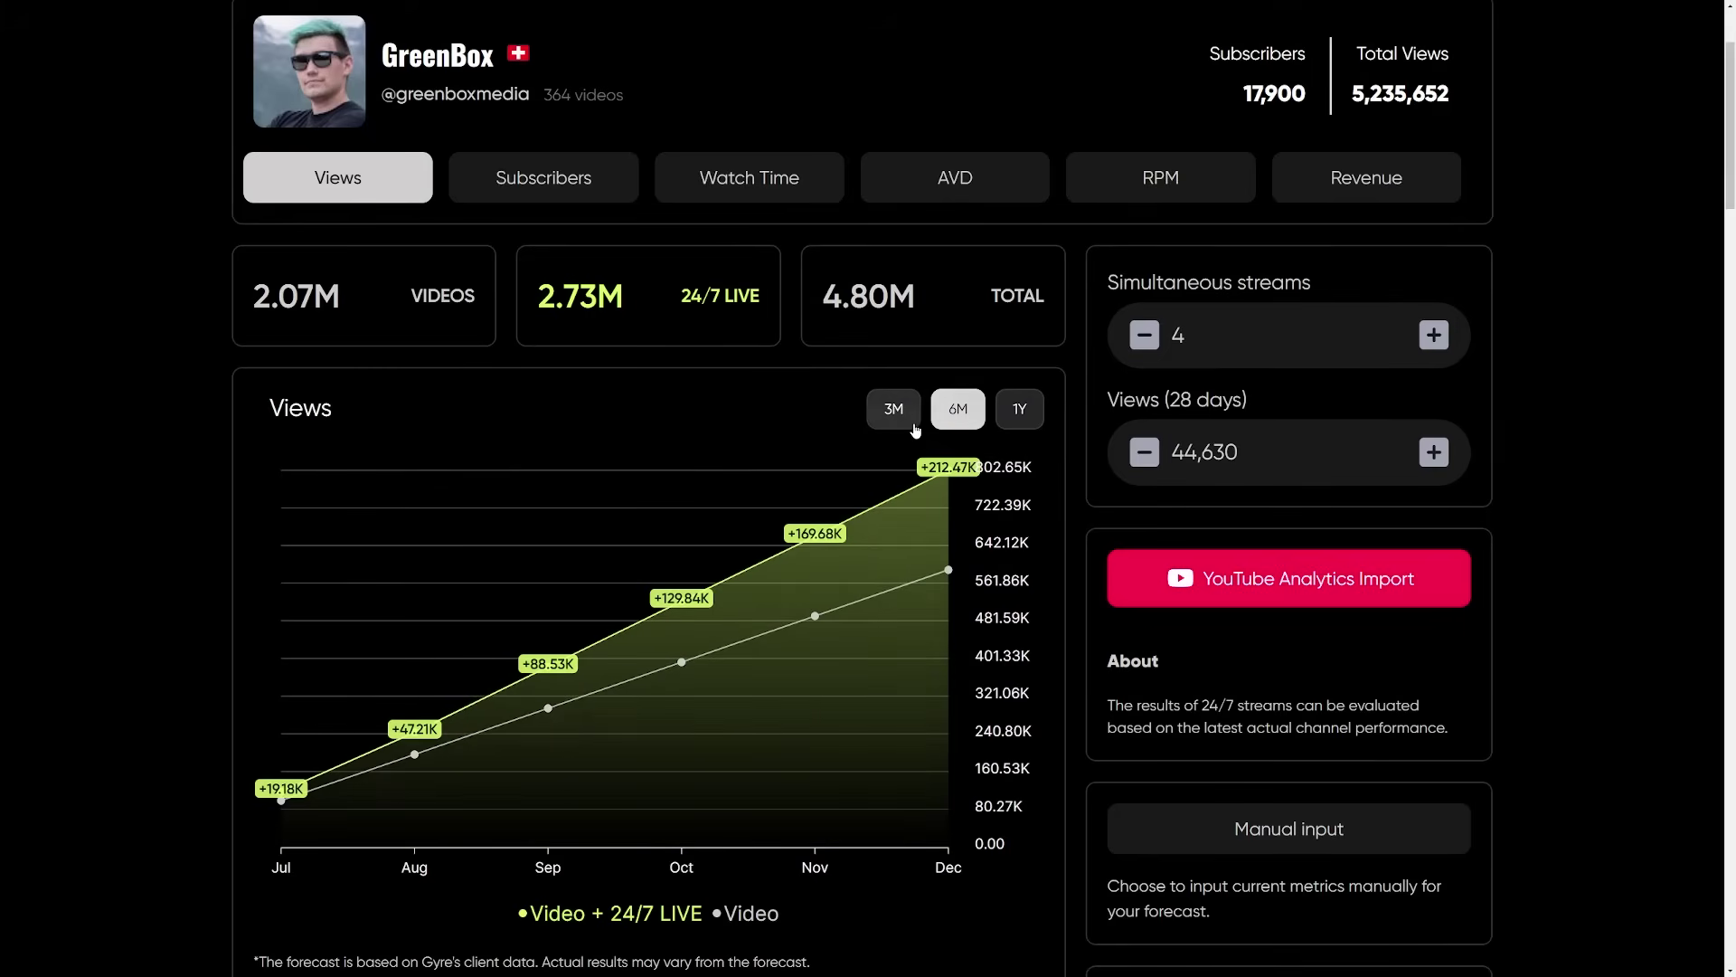
left_click(912, 425)
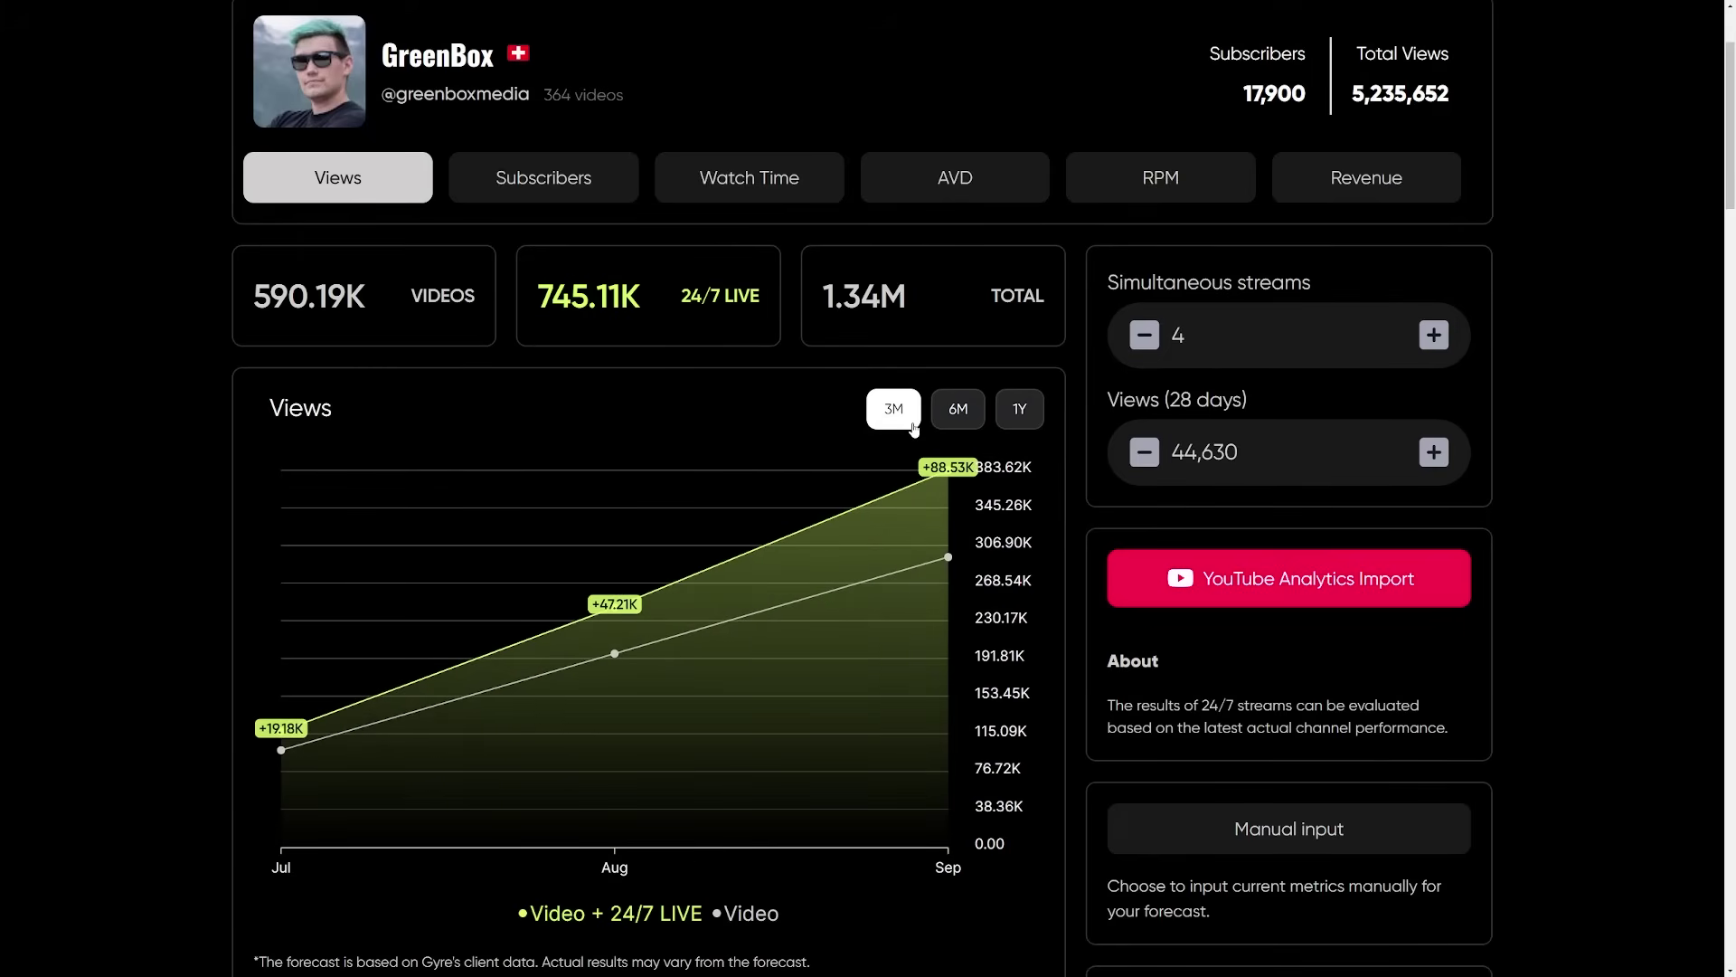
left_click(1009, 425)
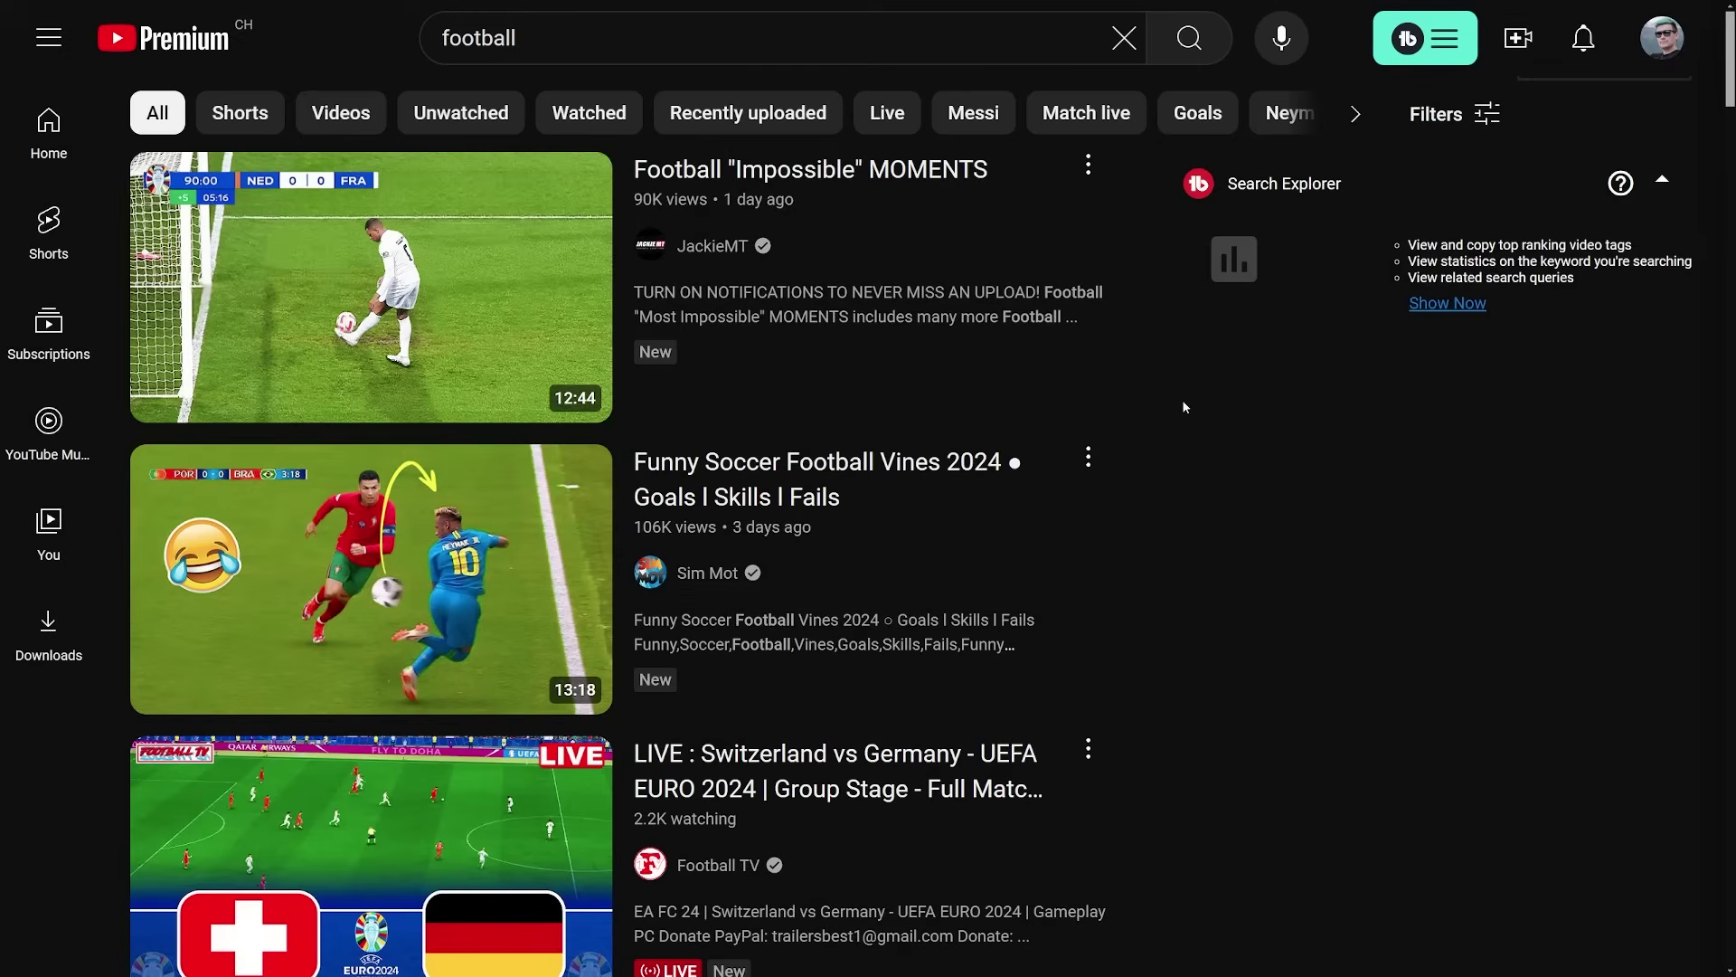
Scroll through the YouTube search results for football and for growing a channel
scroll(1205, 378, "down", 6)
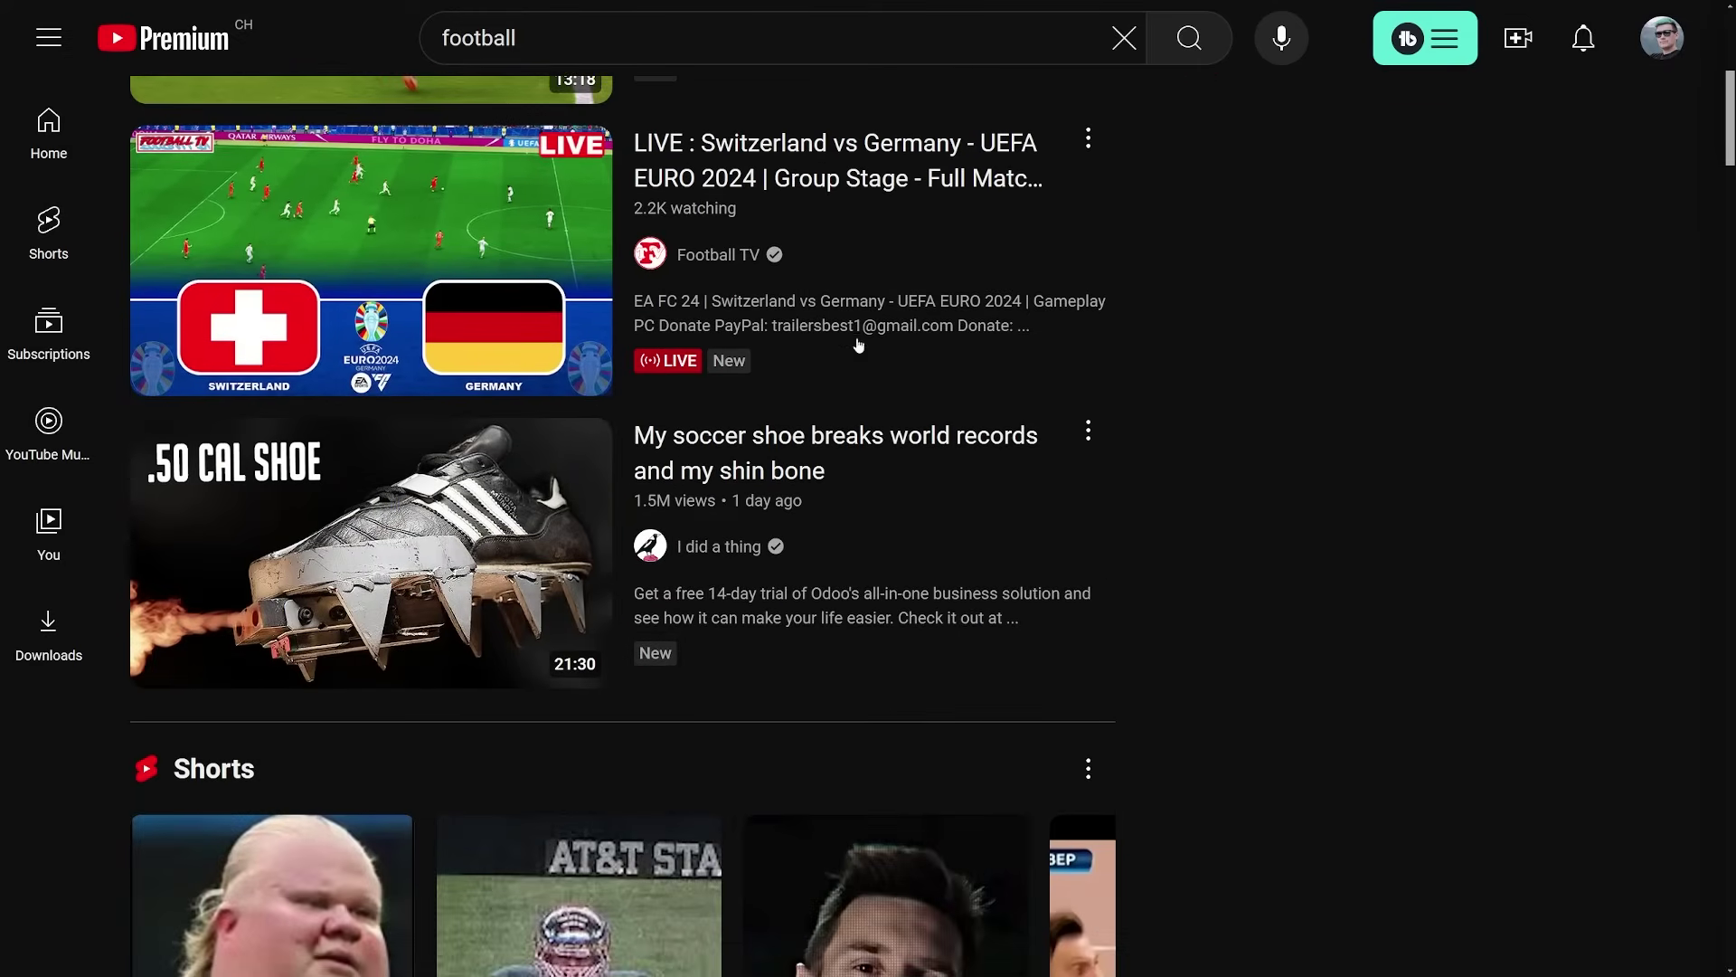
scroll(1314, 391, "down", 20)
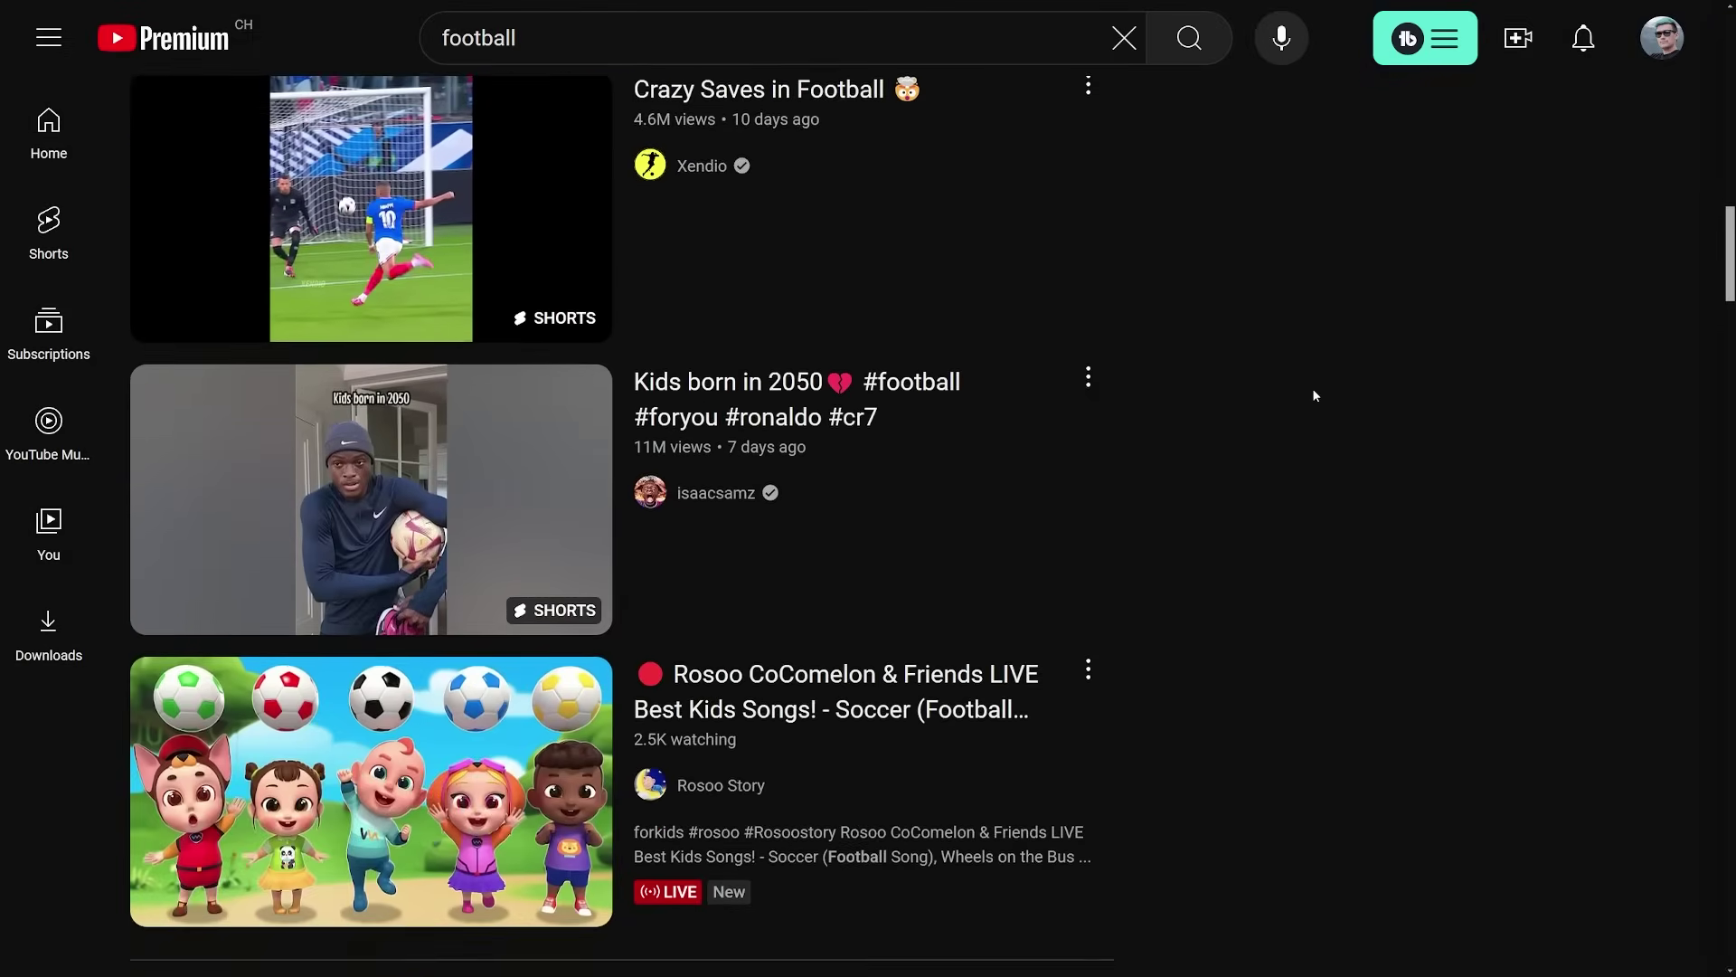
scroll(1198, 450, "down", 11)
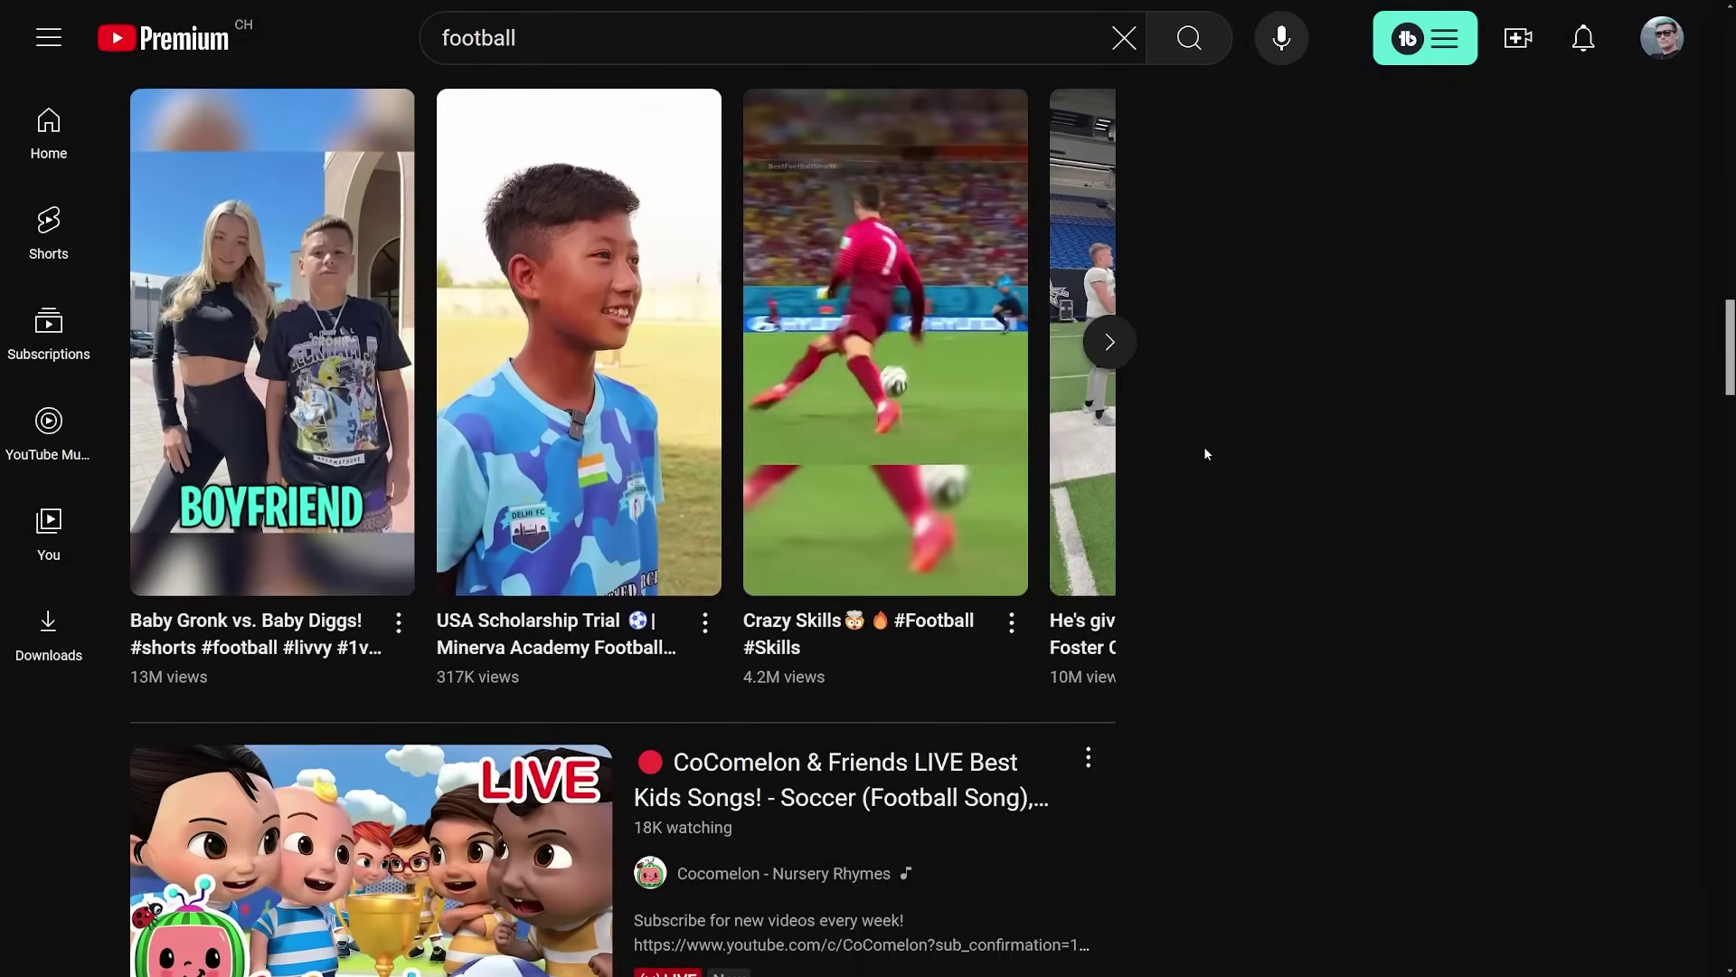
scroll(1252, 512, "down", 12)
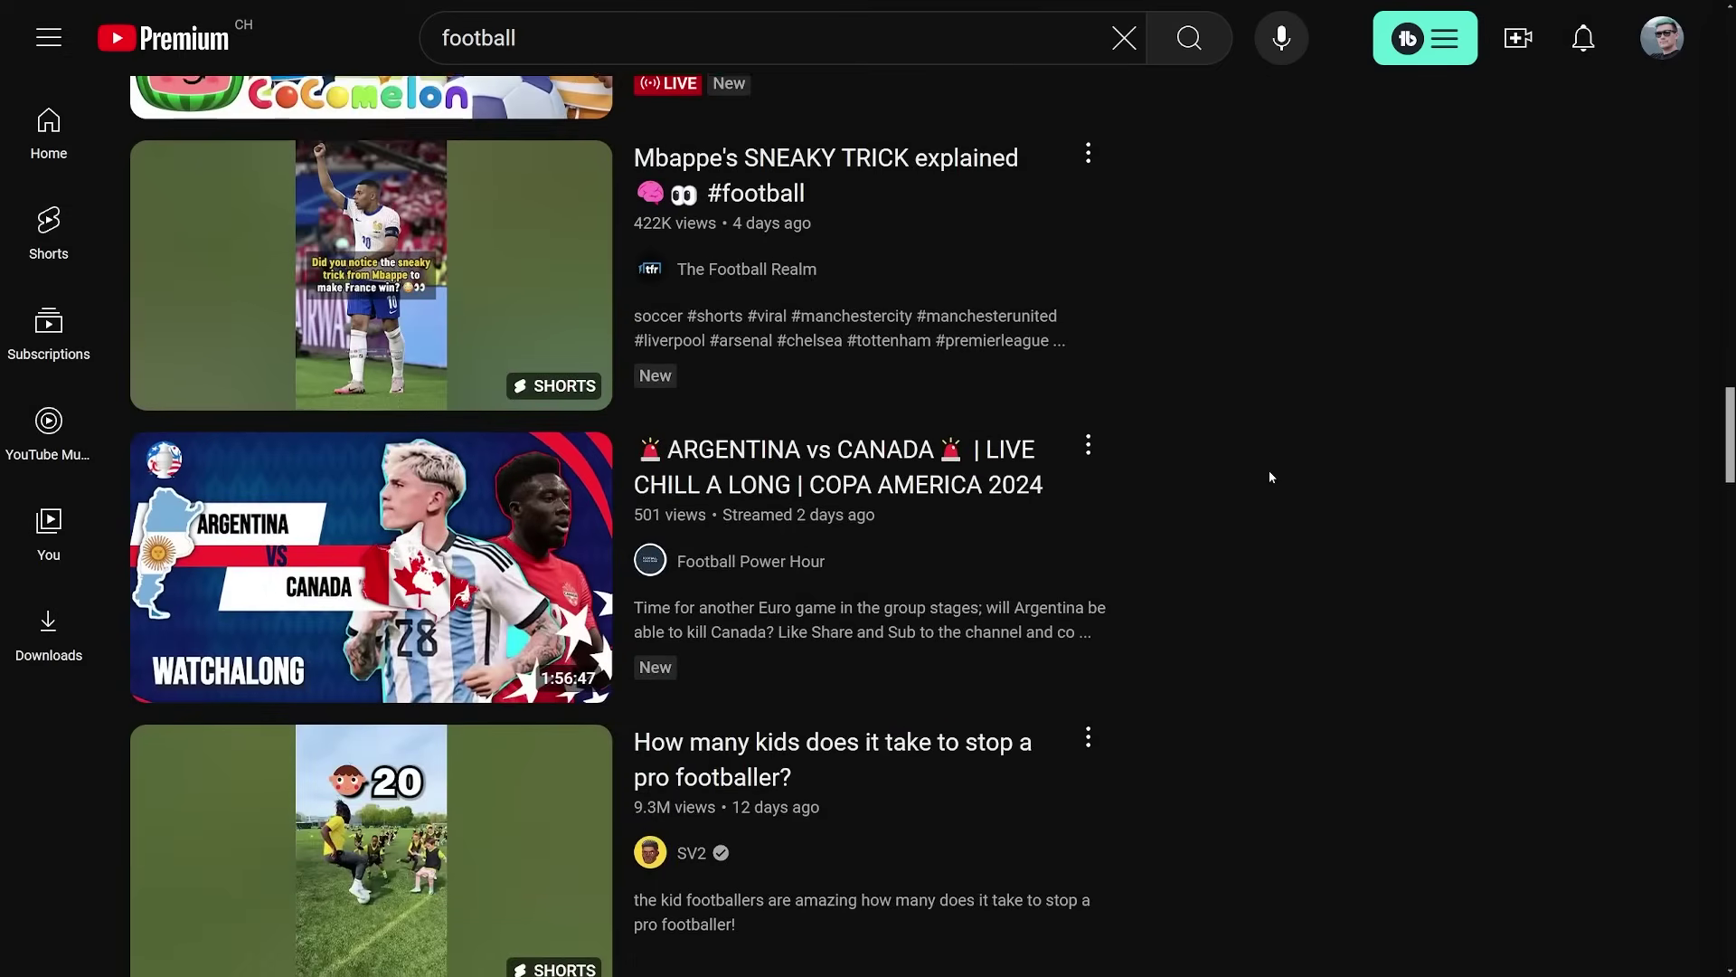
scroll(1268, 470, "down", 4)
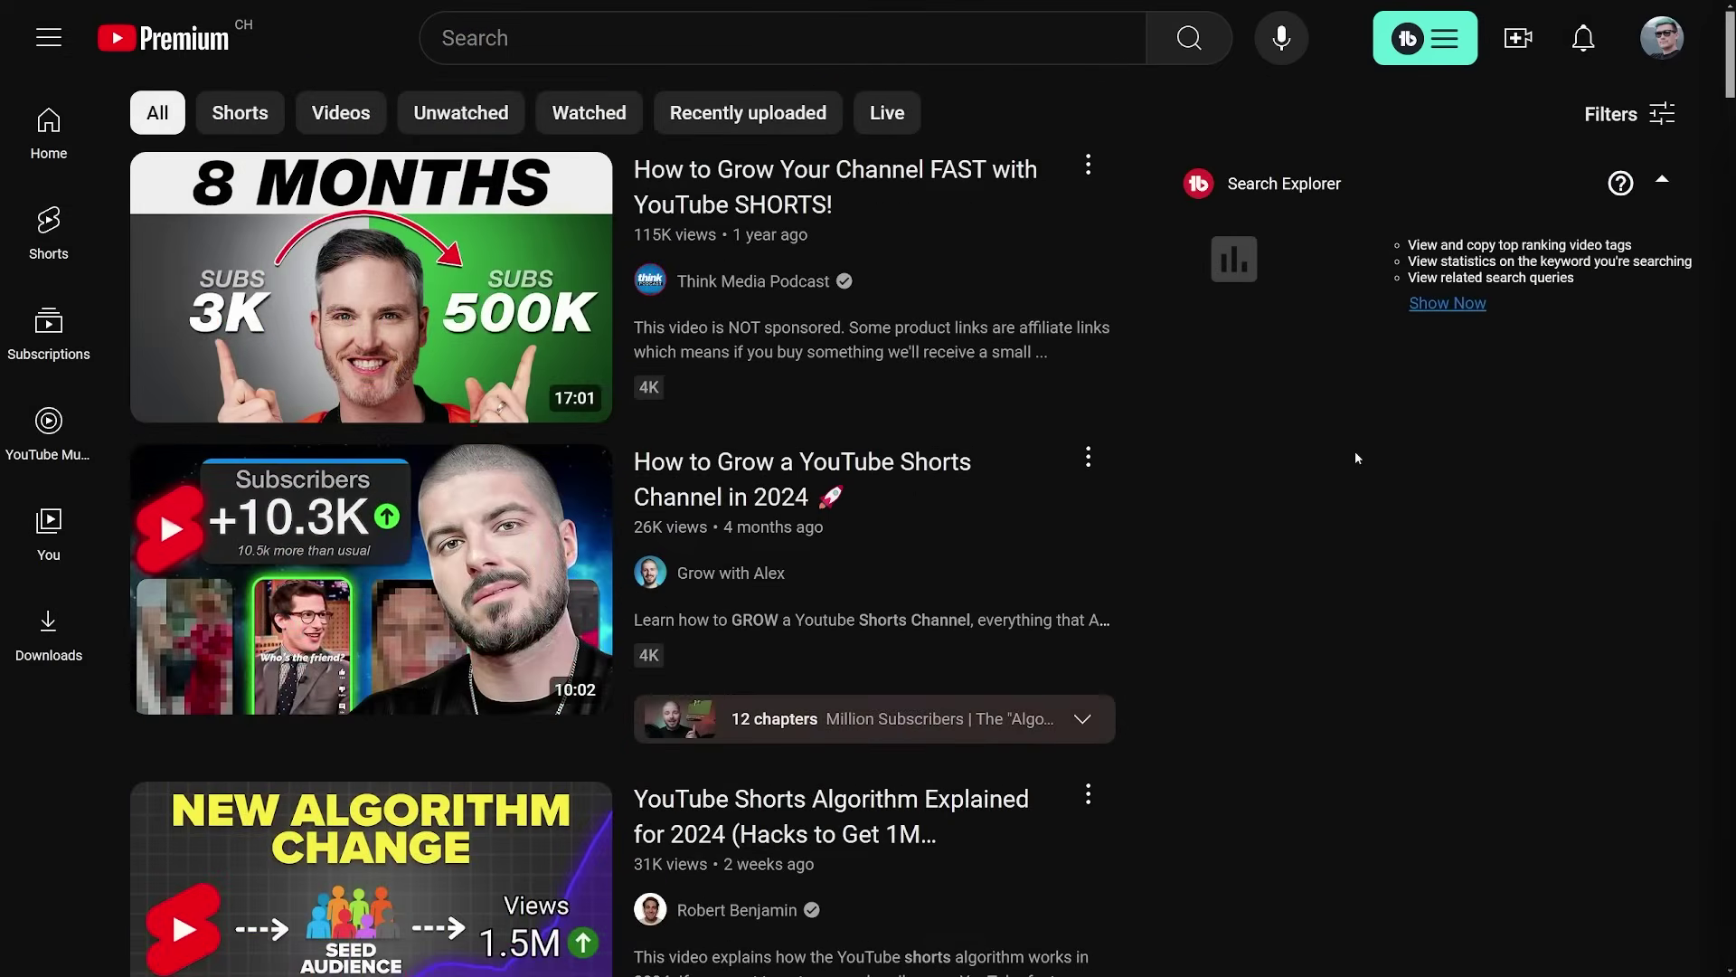
scroll(1354, 458, "down", 10)
scroll(1355, 460, "down", 12)
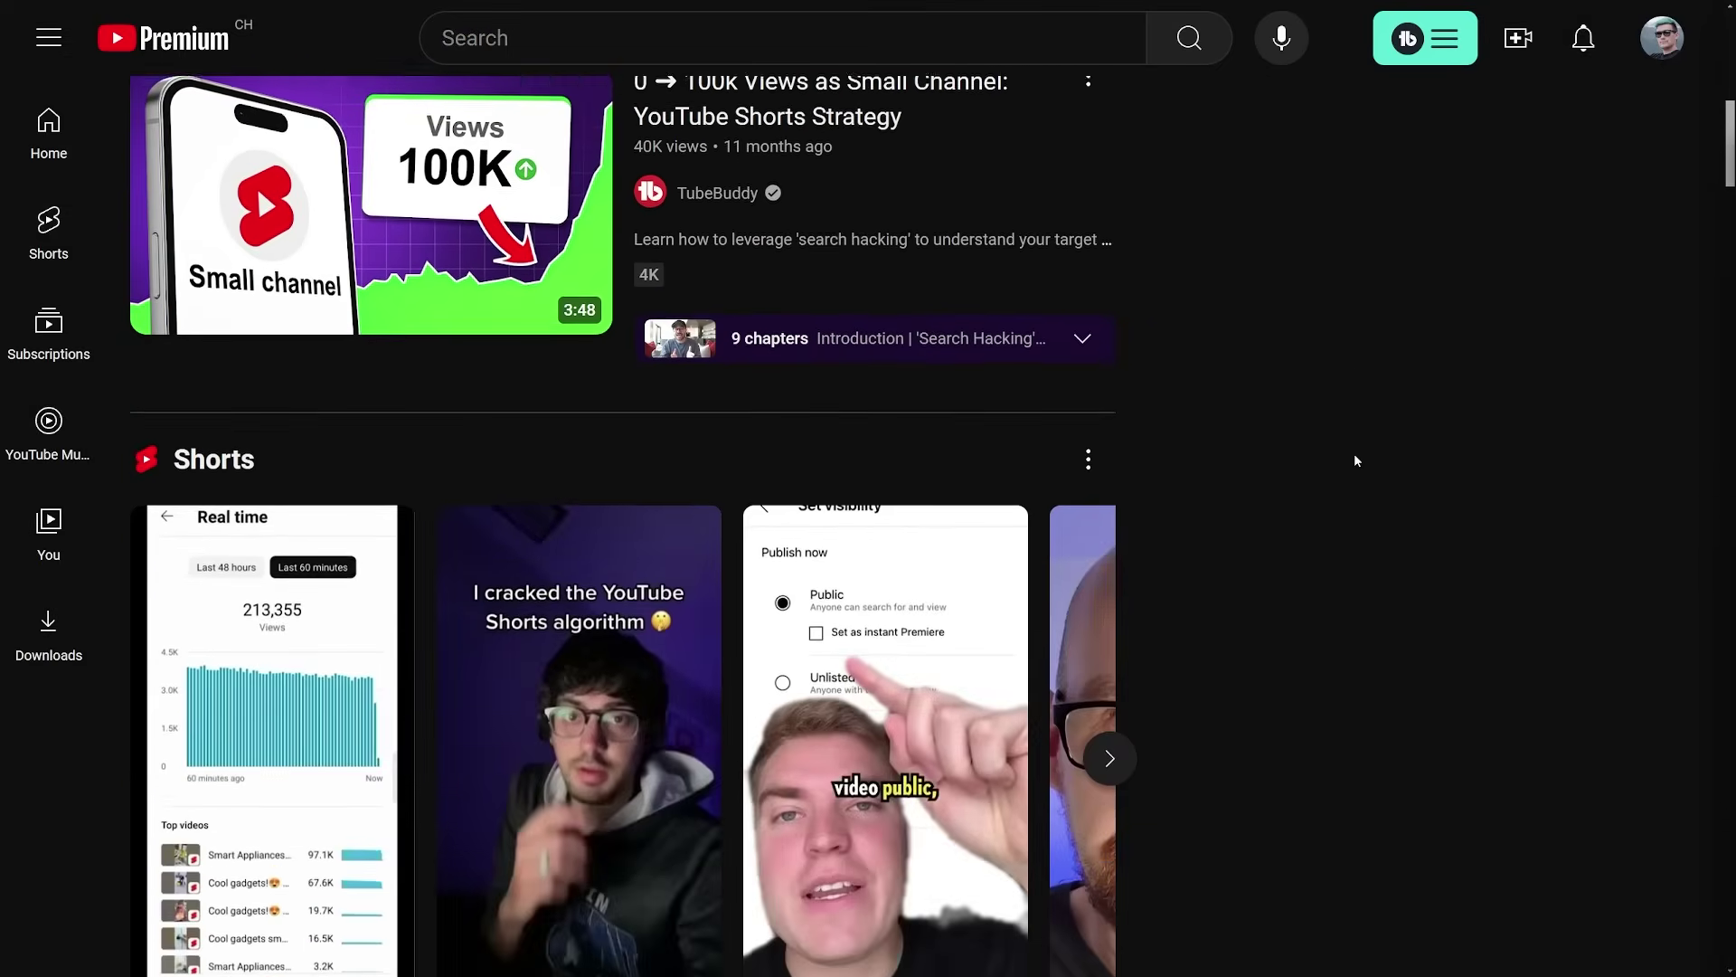
scroll(1354, 462, "down", 10)
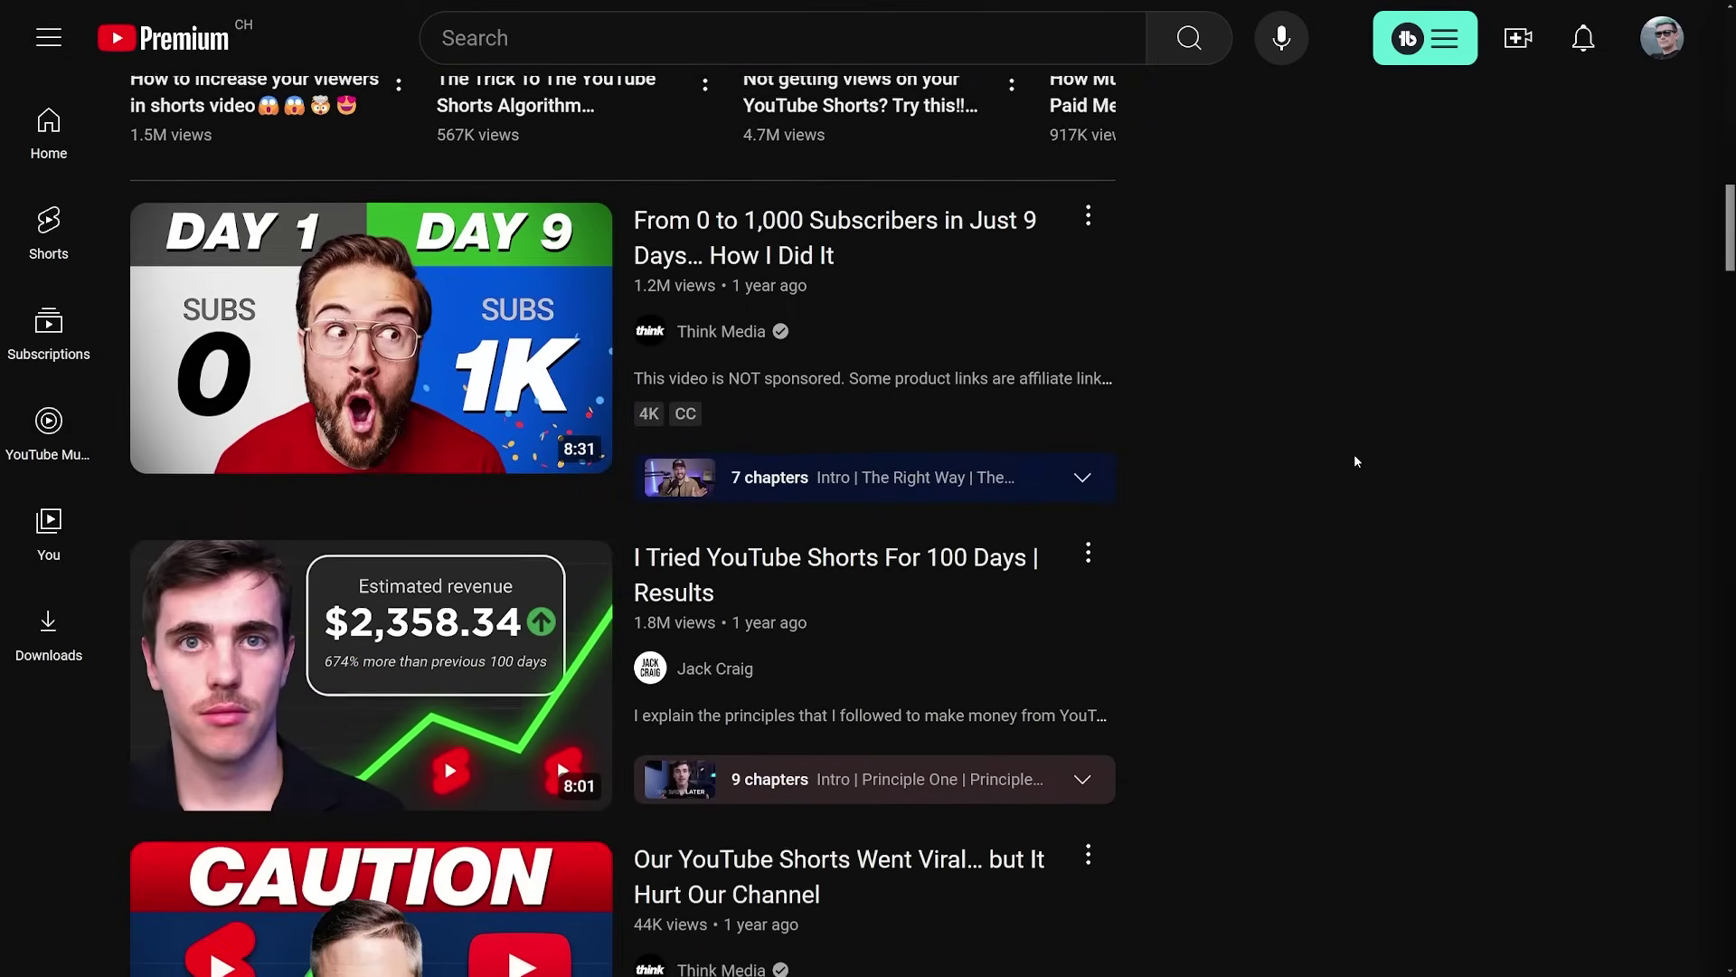
scroll(1355, 461, "down", 15)
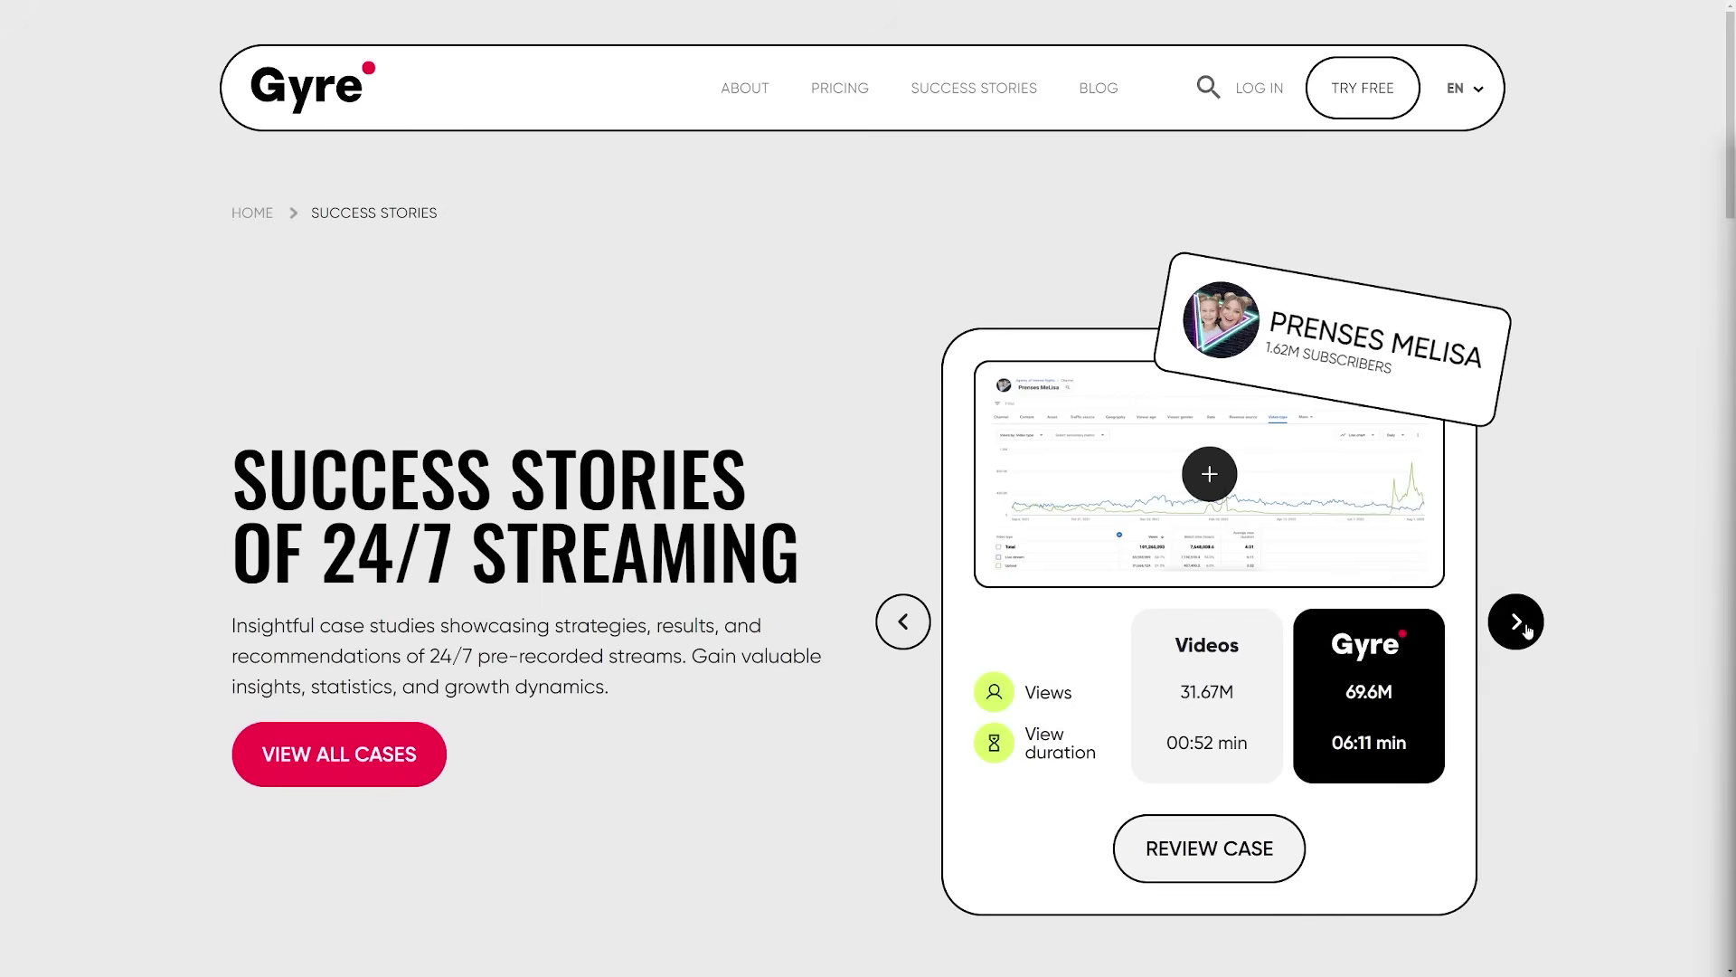
Show the B-STUDIO THA success story and view its enlarged analytics chart
left_click(1519, 626)
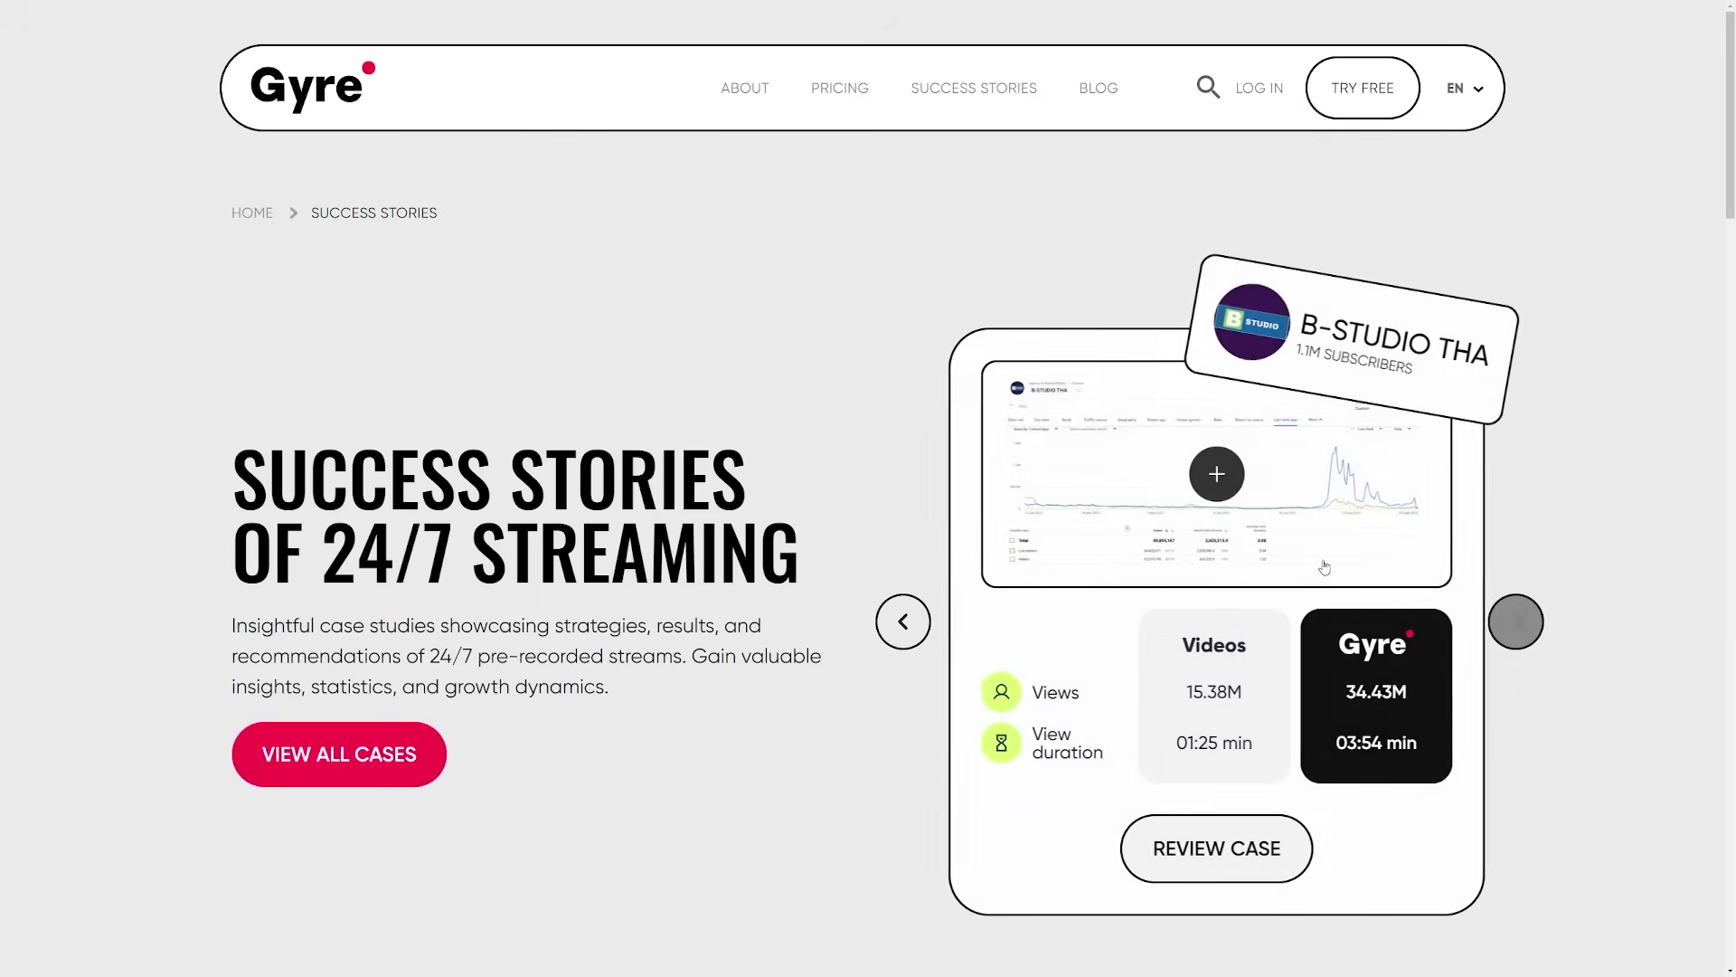
left_click(1217, 478)
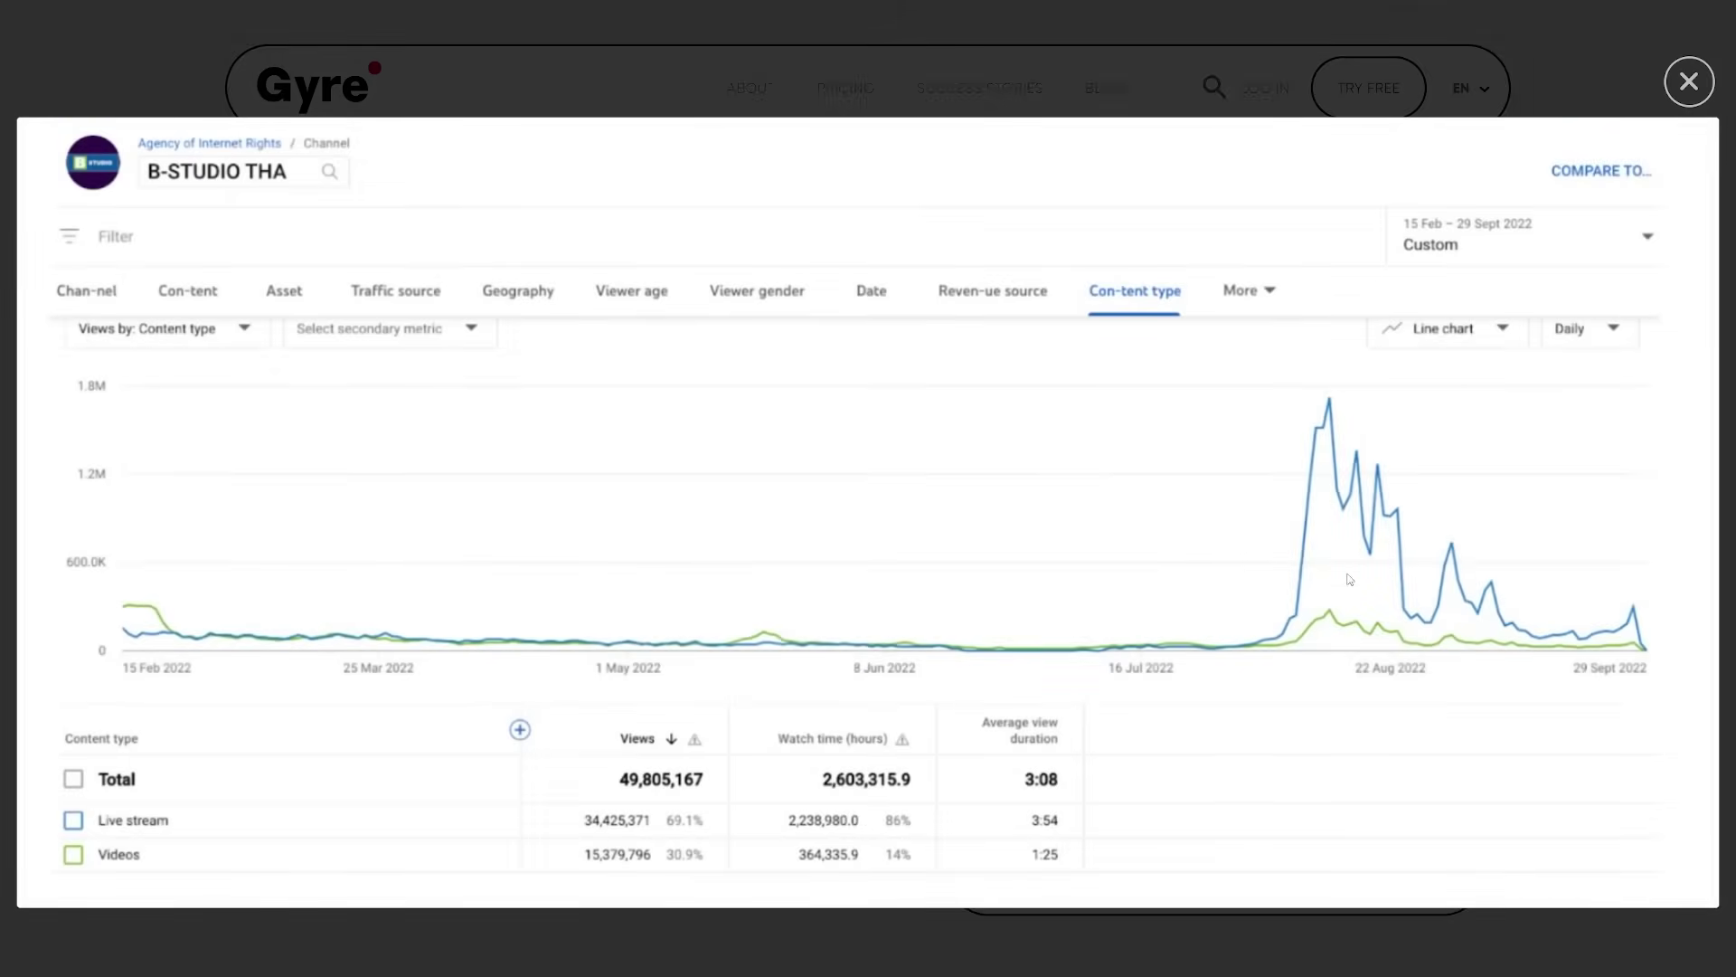
left_click(1687, 96)
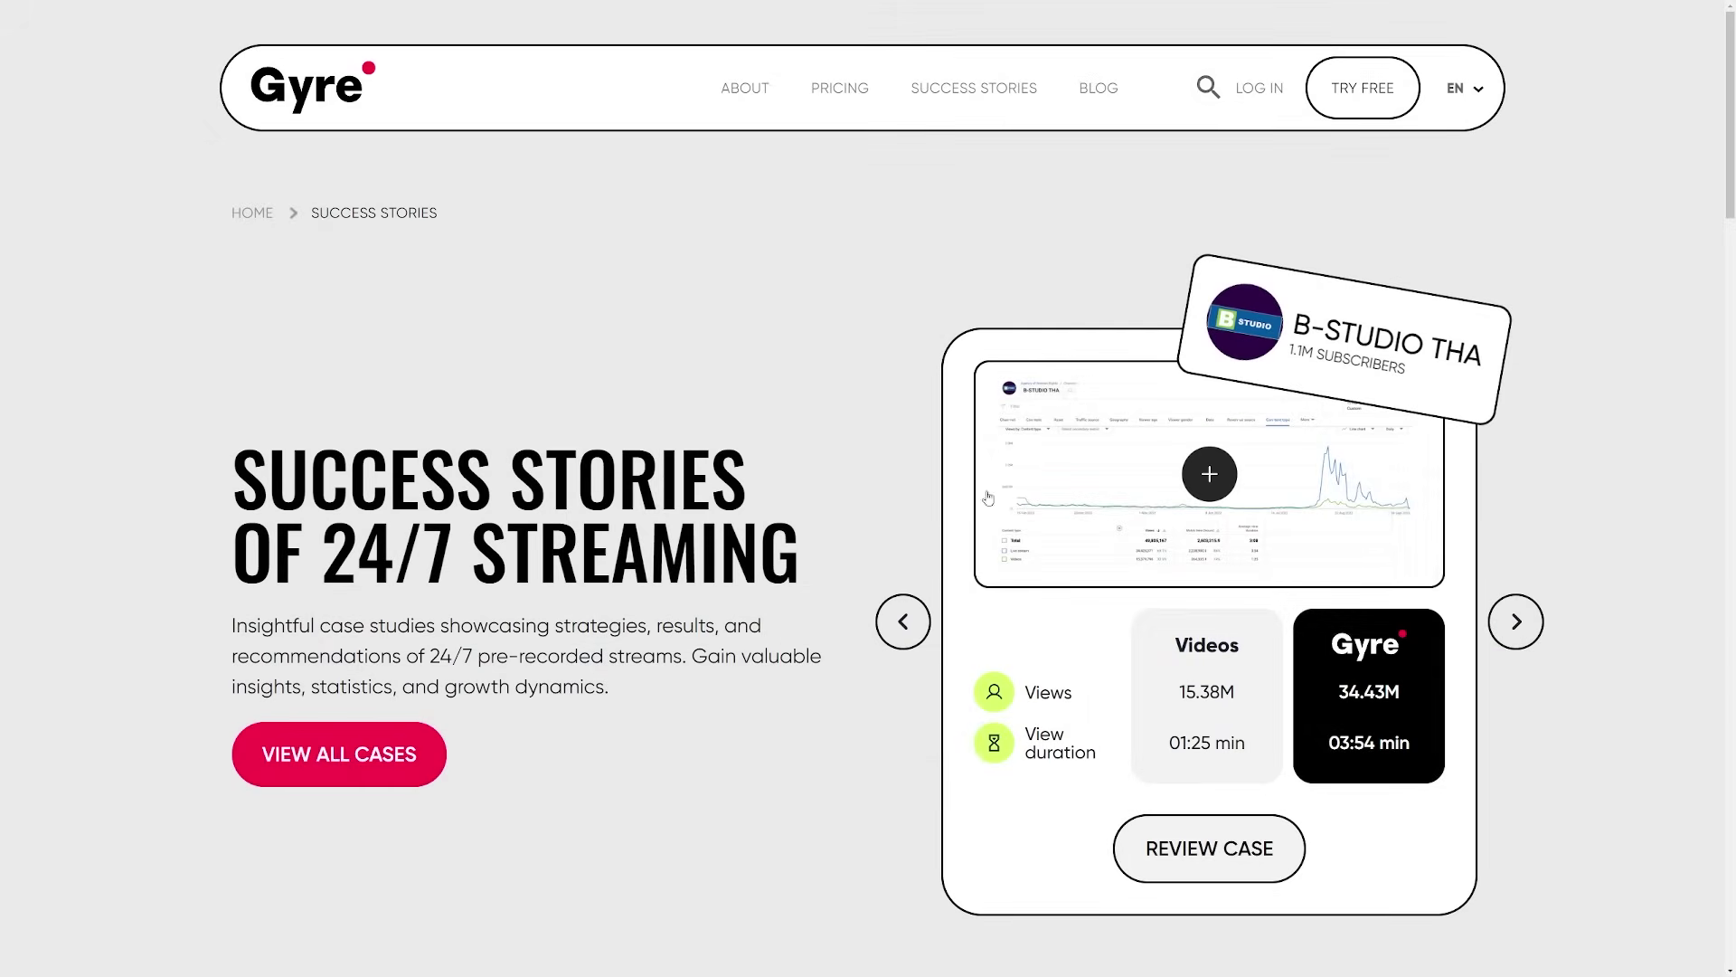
Open all success story cases and read down through the B-STUDIO THA article
left_click(380, 764)
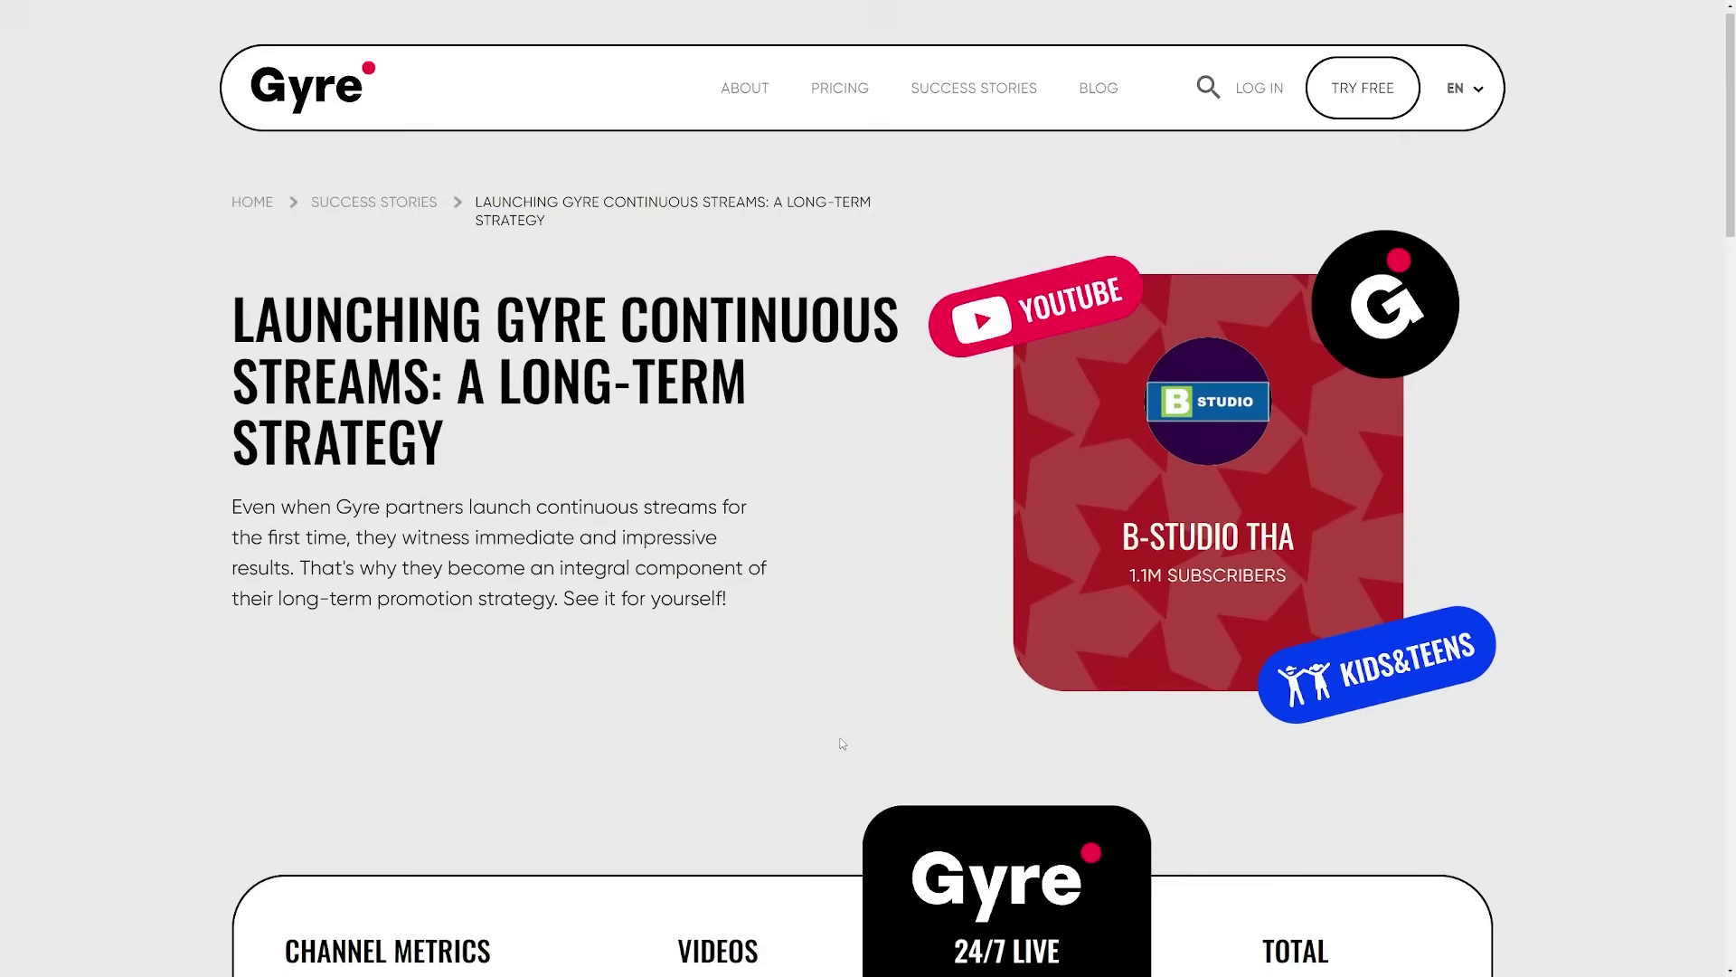
scroll(840, 744, "down", 10)
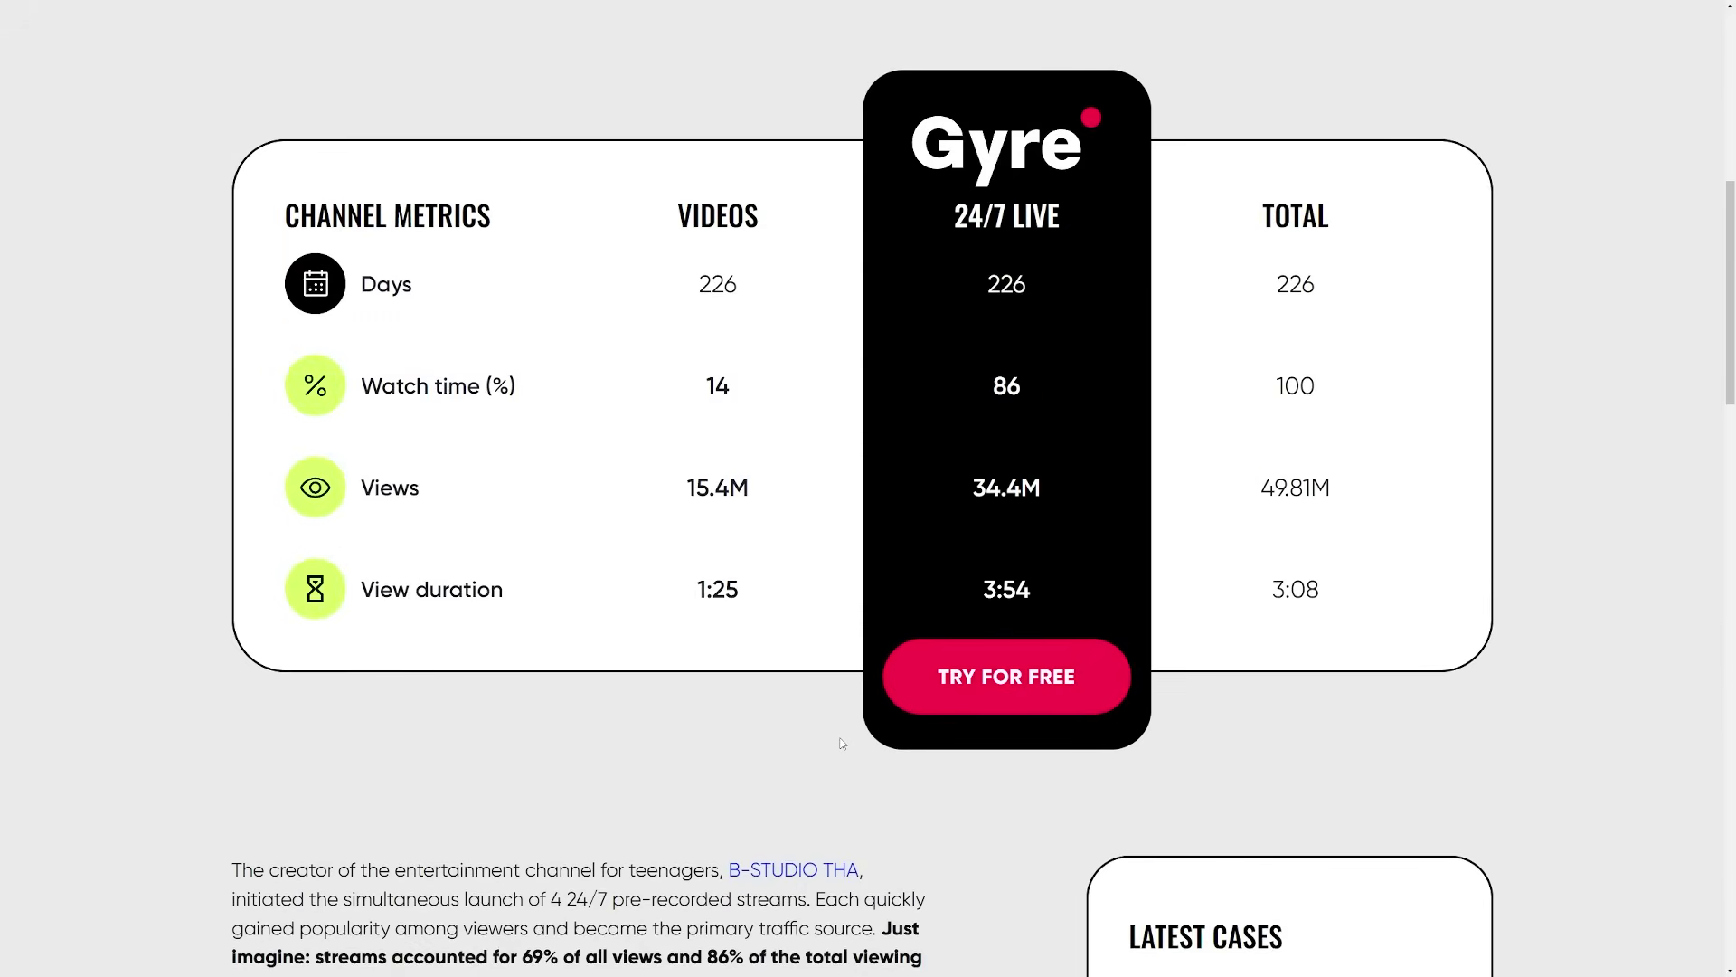
scroll(840, 744, "down", 9)
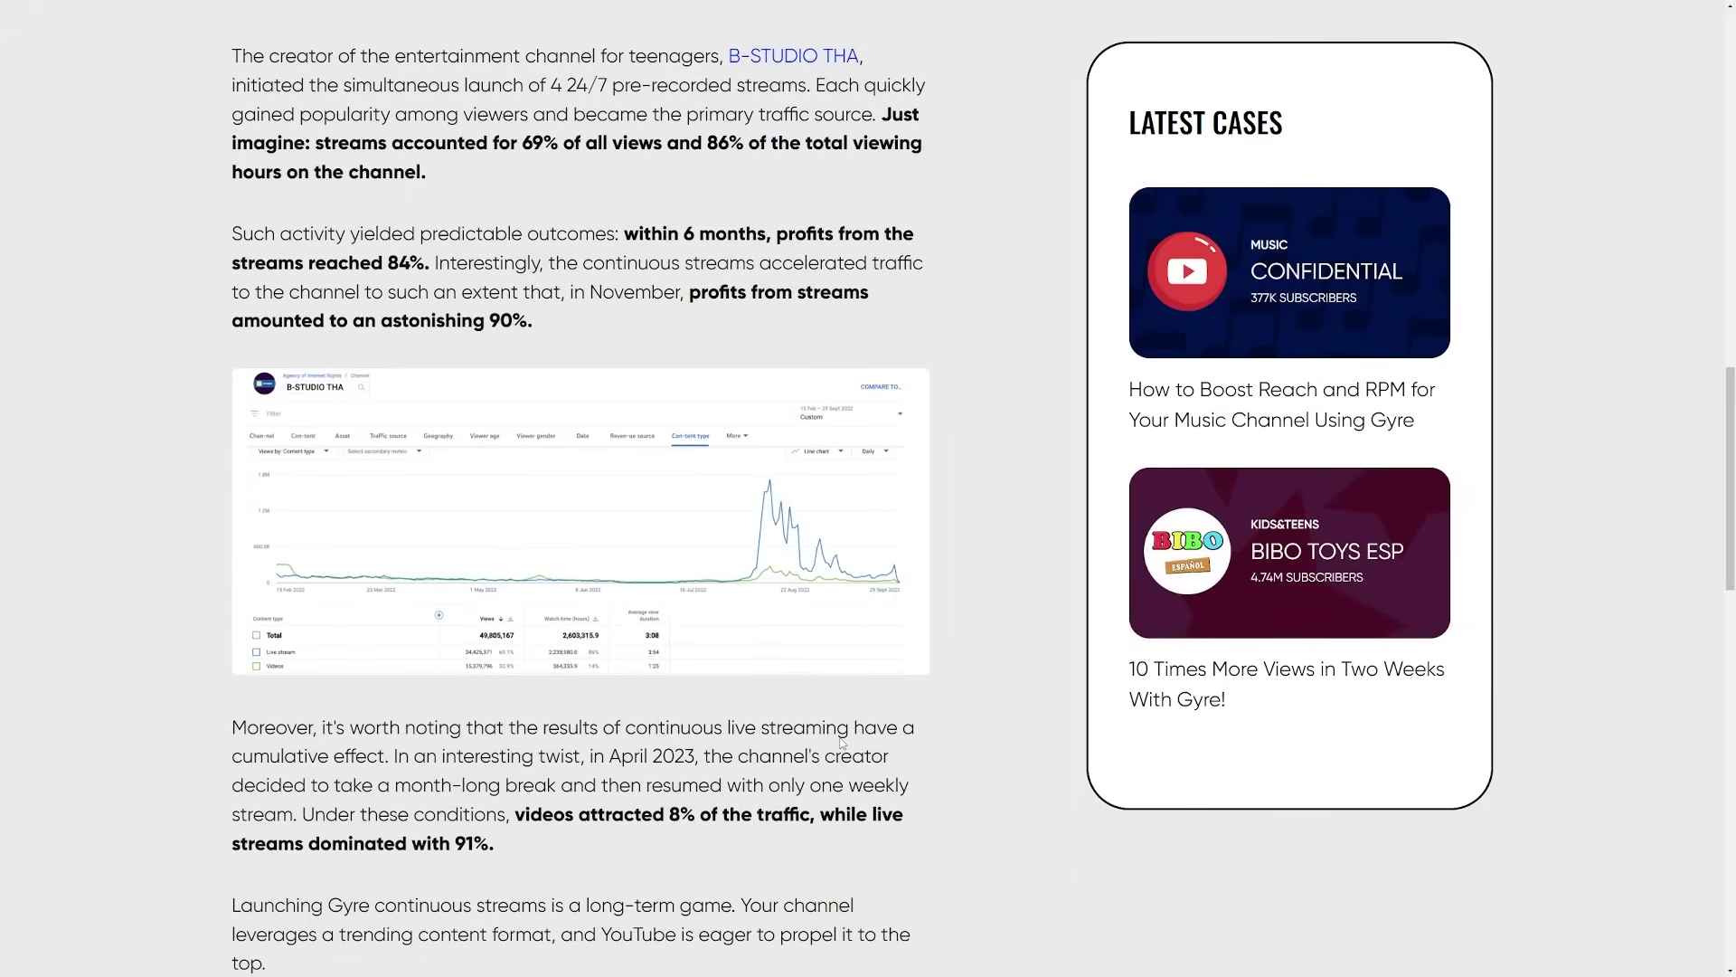
scroll(840, 745, "down", 3)
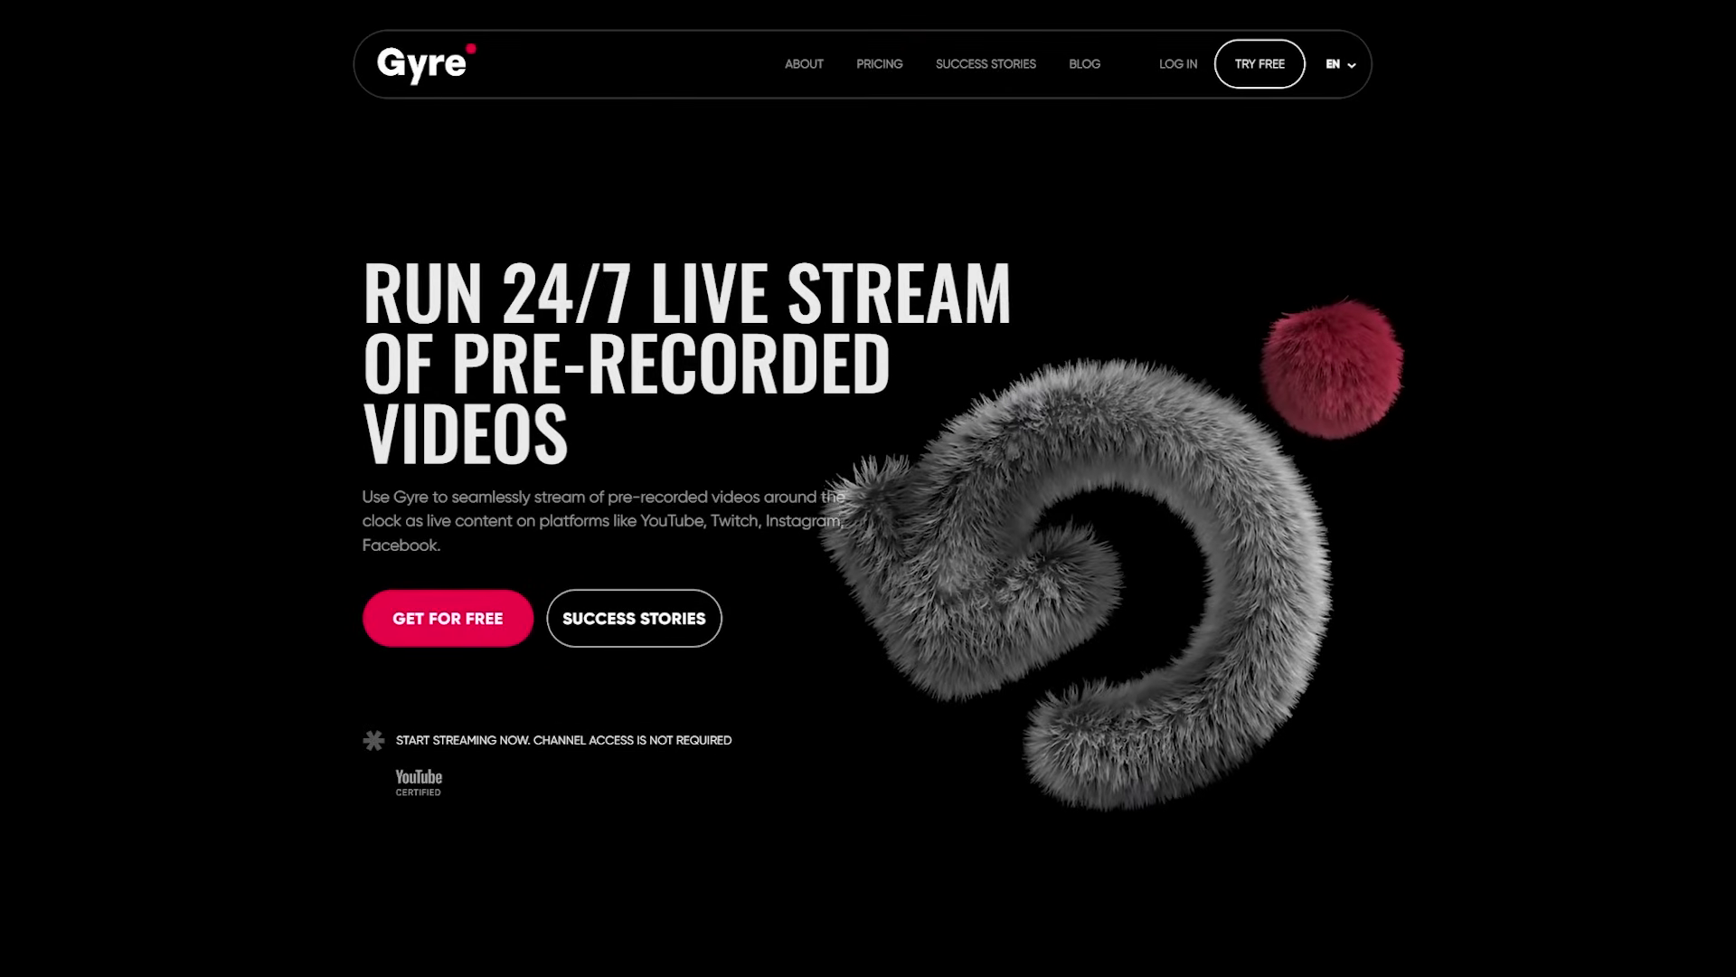